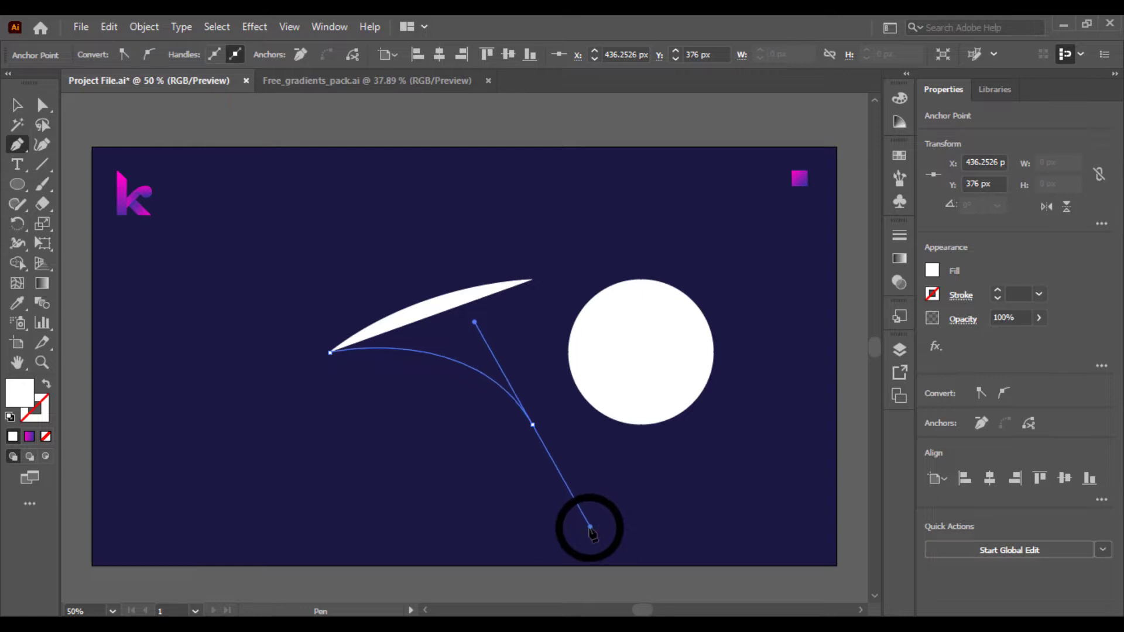
# Step: Close the curved shape with a straight vertical edge and move the circle so its centre sits on that edge
pyautogui.click(532, 424)
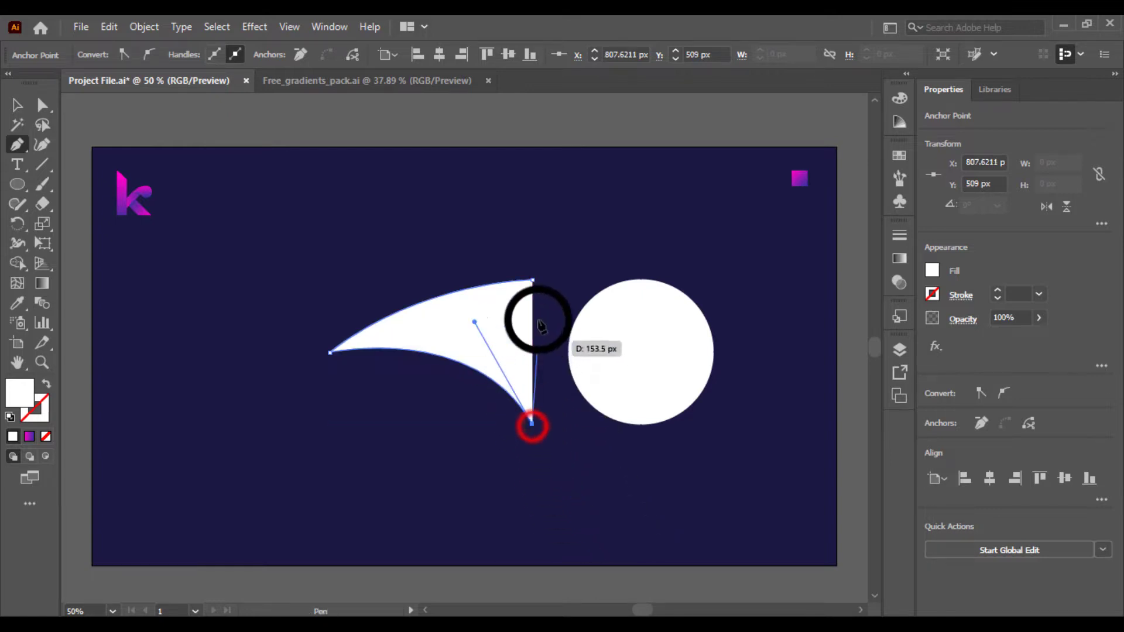
pyautogui.click(531, 281)
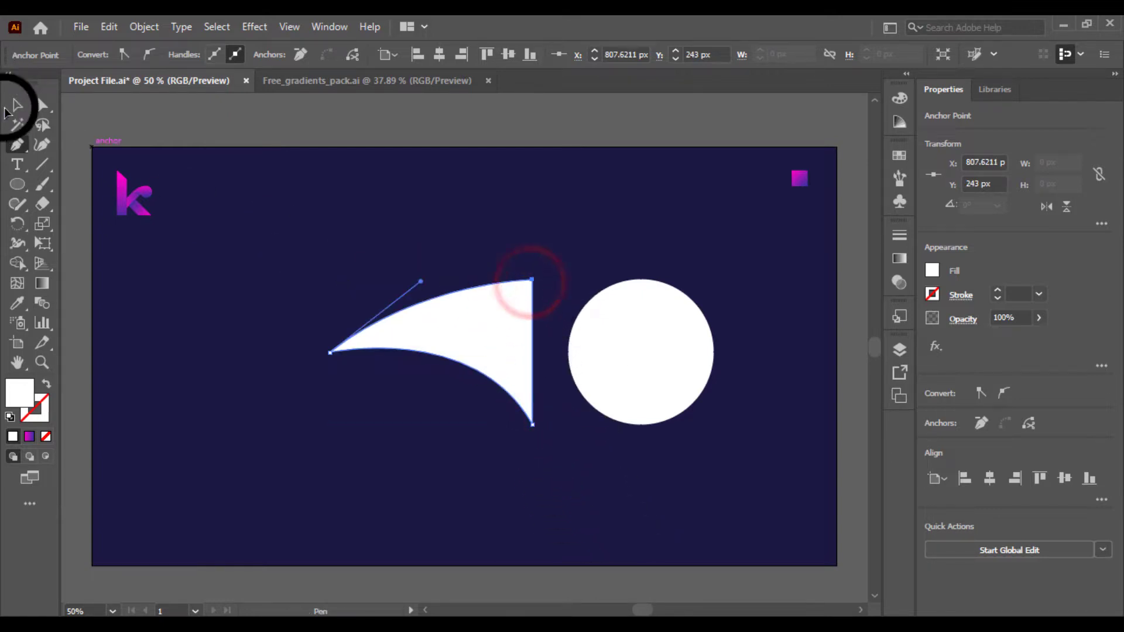
pyautogui.click(16, 104)
pyautogui.click(256, 174)
pyautogui.moveTo(609, 346); pyautogui.dragTo(507, 350)
# Step: Remove the circle's sliver below the lower curve with Shape Builder and unite the remaining pieces into one shape
pyautogui.moveTo(550, 245); pyautogui.dragTo(422, 459)
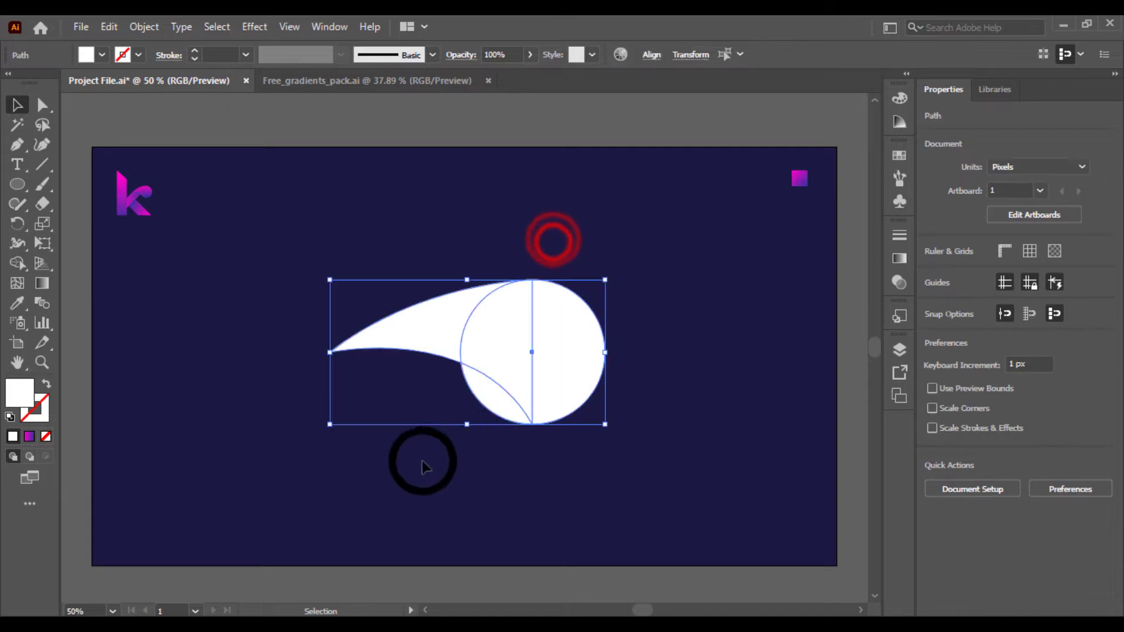
pyautogui.click(18, 263)
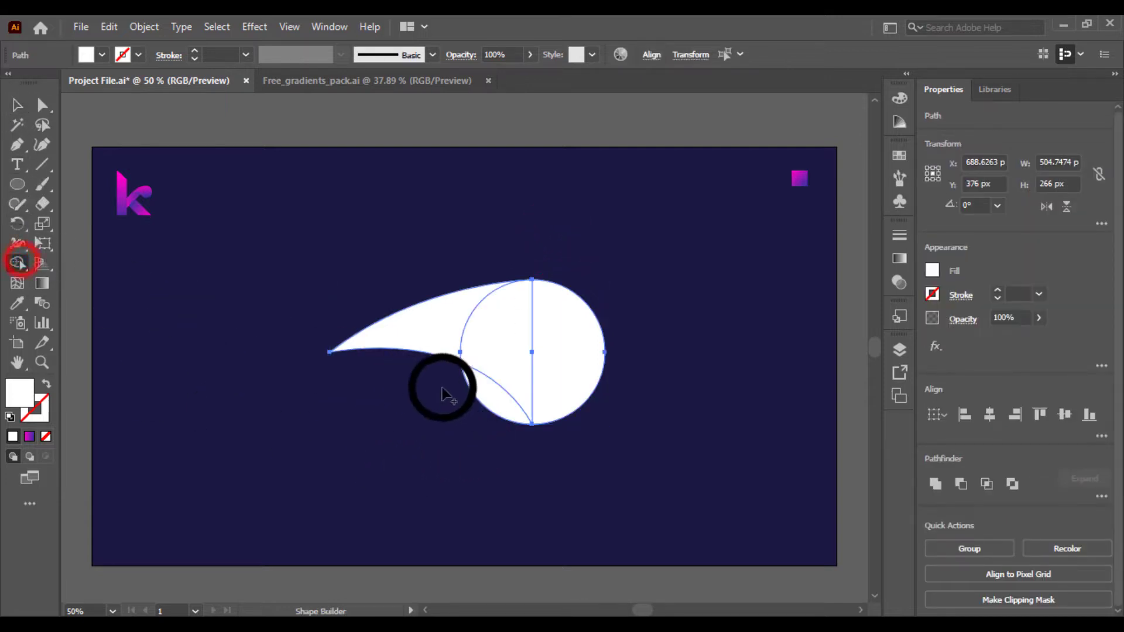
pyautogui.keyDown('alt'); pyautogui.click(486, 400); pyautogui.keyUp('alt')
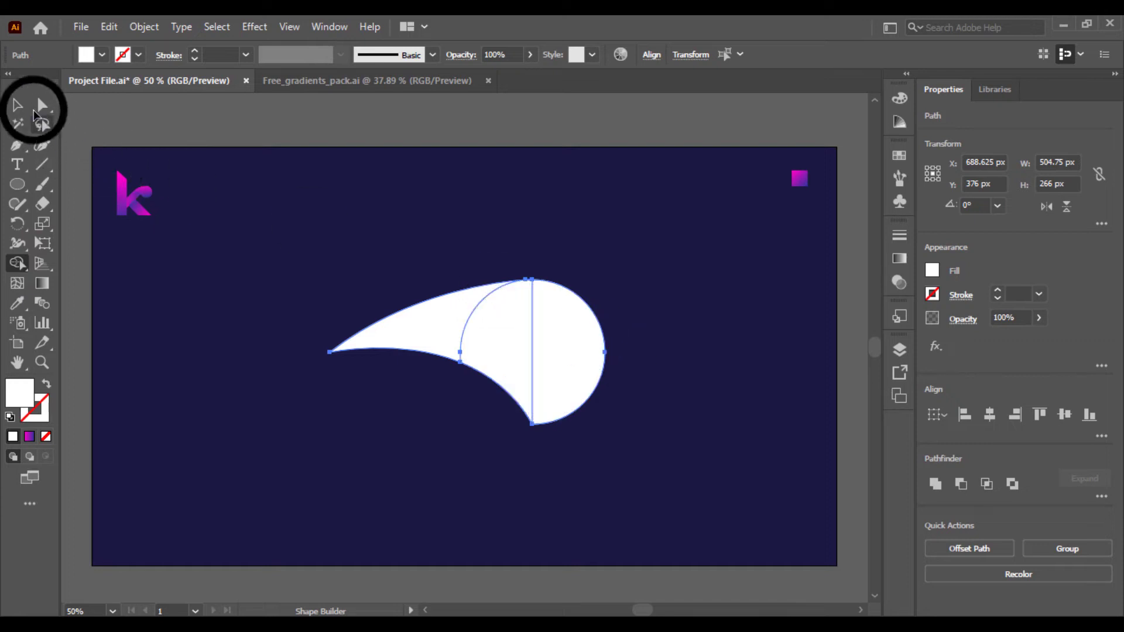
pyautogui.click(27, 106)
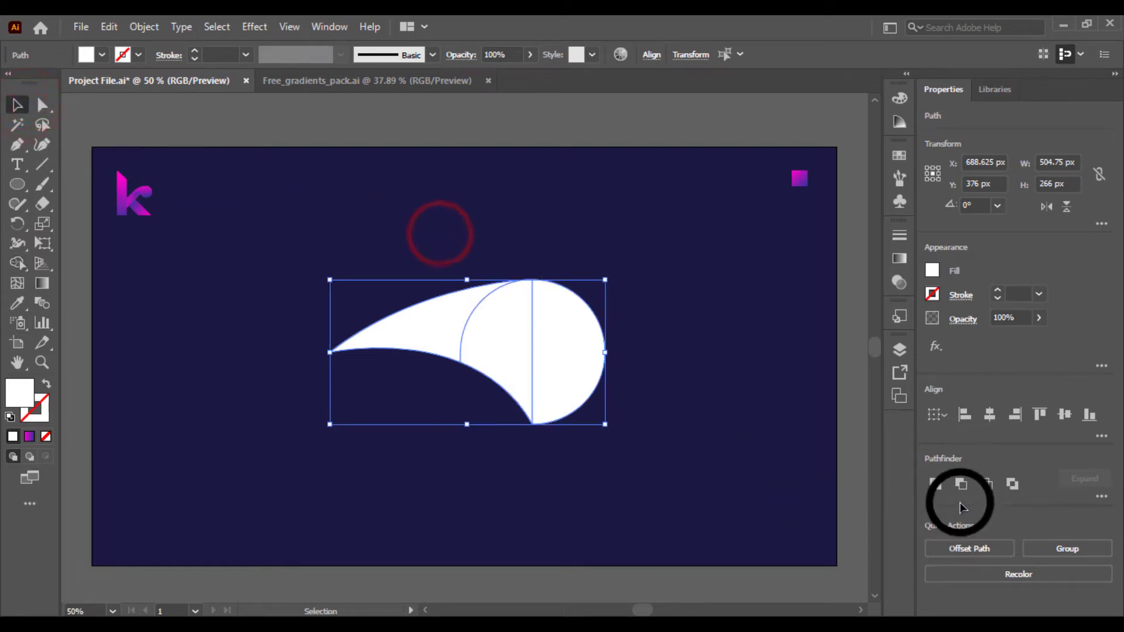
pyautogui.click(933, 485)
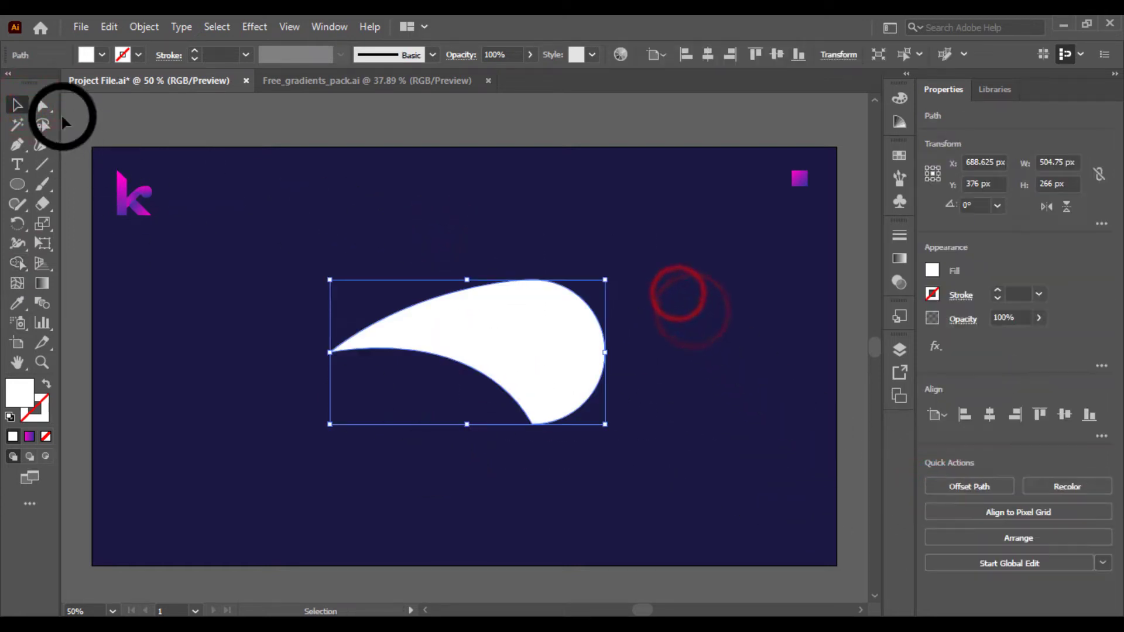
# Step: Examine the anchor points at the lower pointed corner of the united shape up close
pyautogui.click(44, 106)
pyautogui.moveTo(491, 403); pyautogui.dragTo(489, 401)
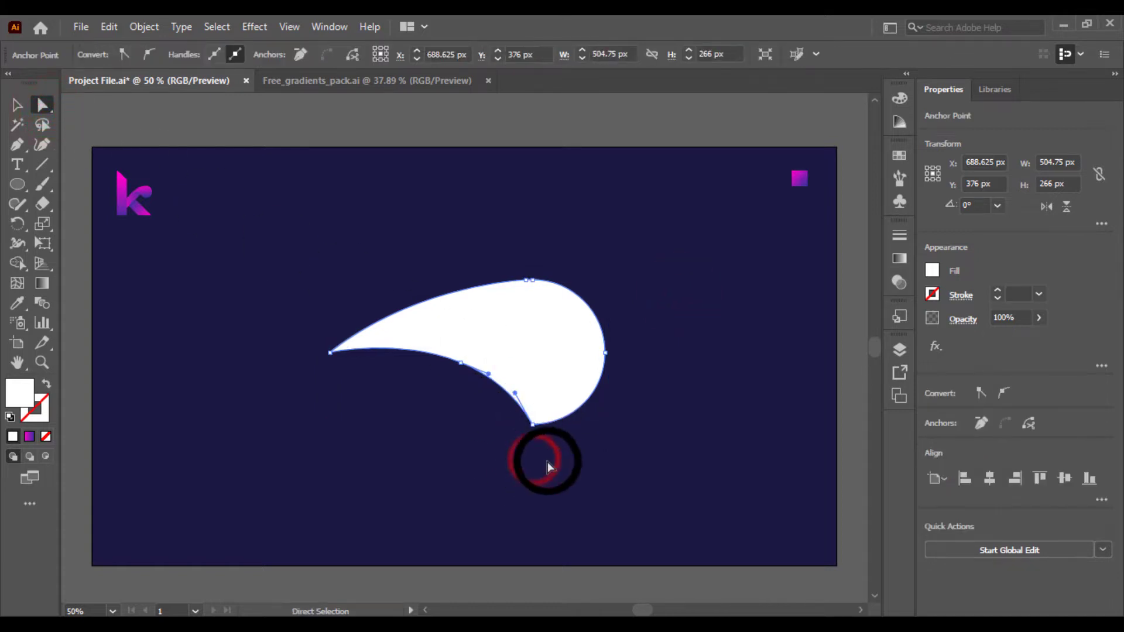
pyautogui.click(552, 462)
pyautogui.moveTo(570, 446); pyautogui.dragTo(461, 385)
pyautogui.click(537, 322)
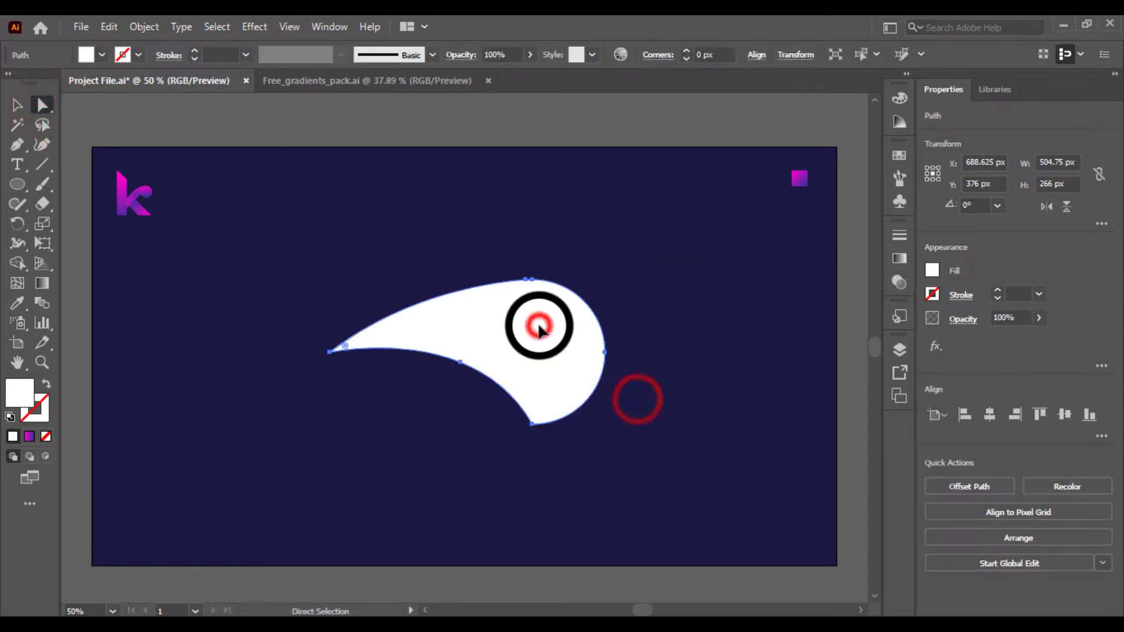
pyautogui.click(486, 424)
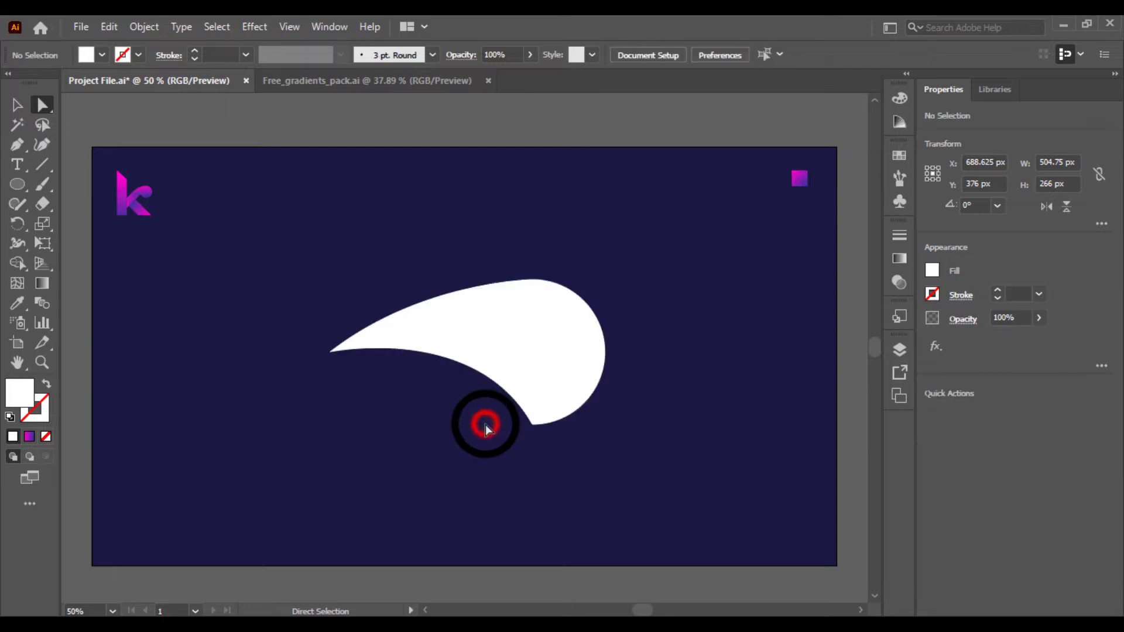
pyautogui.scroll(3, 486, 424)
pyautogui.scroll(-2, 486, 423)
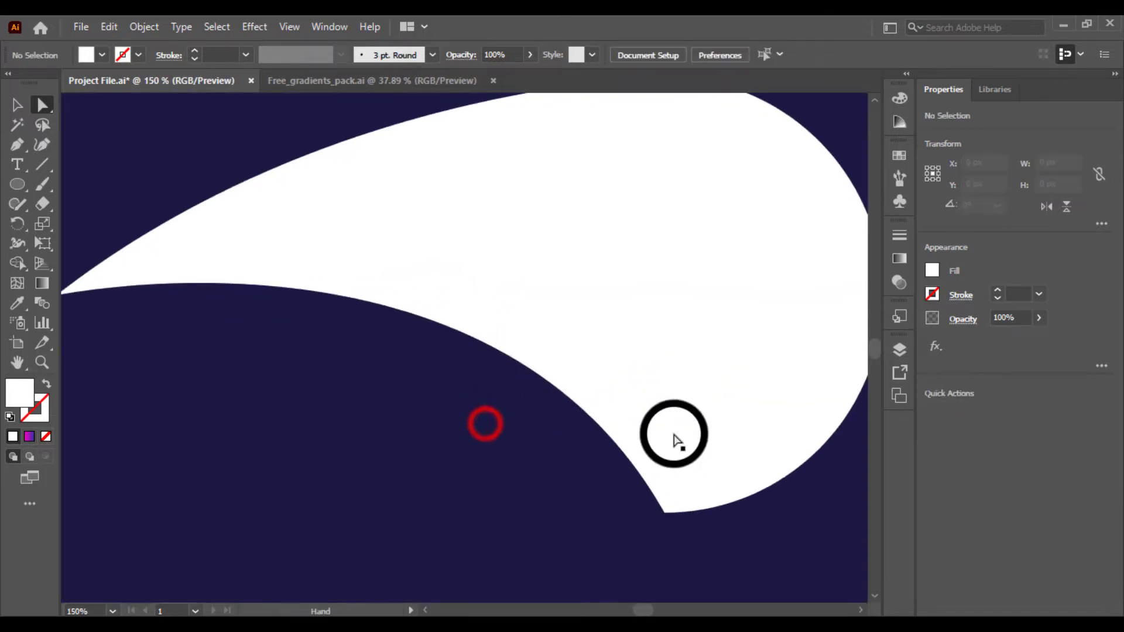
pyautogui.click(718, 423)
pyautogui.moveTo(670, 576); pyautogui.dragTo(541, 412)
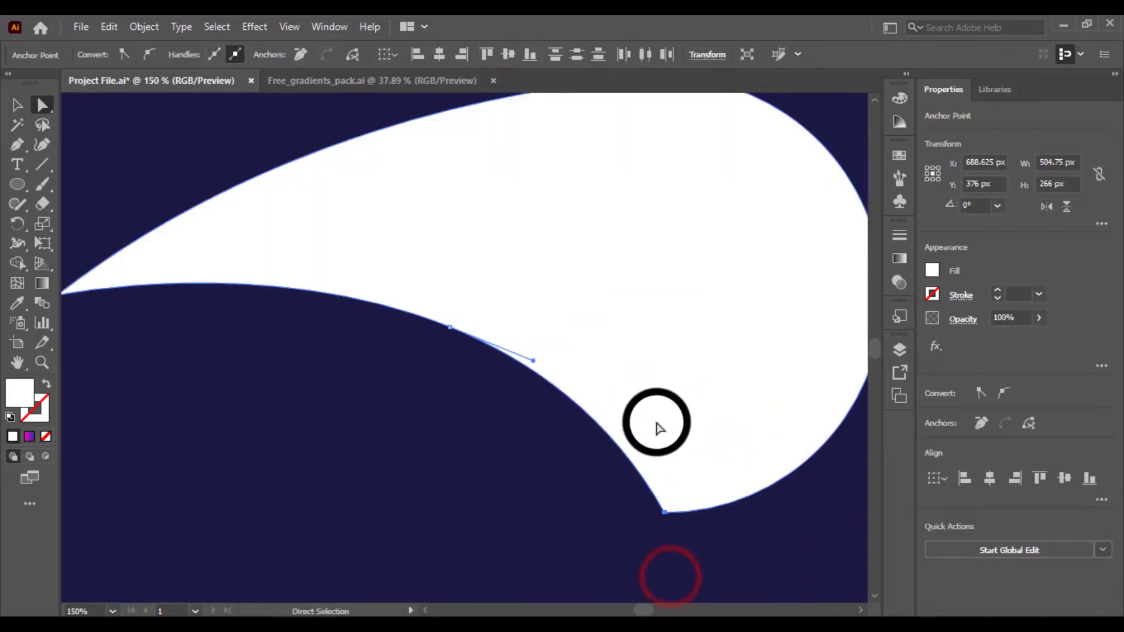
pyautogui.click(724, 403)
pyautogui.moveTo(830, 509); pyautogui.dragTo(597, 474)
pyautogui.click(643, 544)
pyautogui.hotkey('ctrl', 'z')
pyautogui.hotkey('ctrl', '+')
pyautogui.hotkey('ctrl', '+')
pyautogui.hotkey('ctrl', '+')
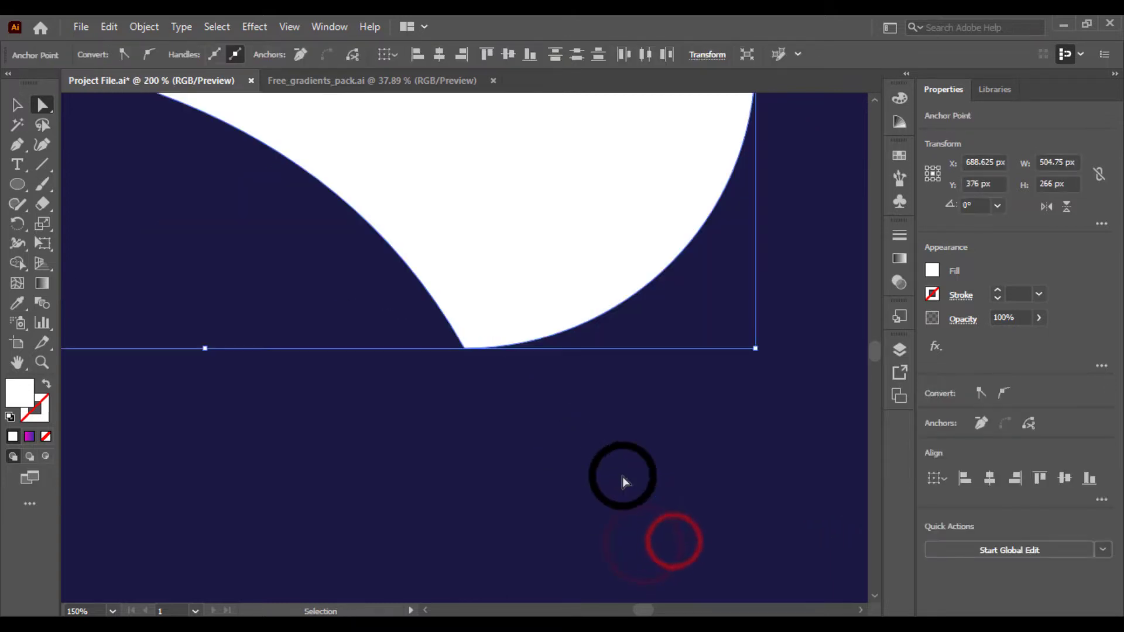
pyautogui.hotkey('ctrl', '+')
pyautogui.hotkey('ctrl', '+')
pyautogui.hotkey('ctrl', '+')
pyautogui.hotkey('ctrl', '+')
pyautogui.hotkey('ctrl', '+')
pyautogui.hotkey('ctrl', '+')
pyautogui.hotkey('ctrl', '+')
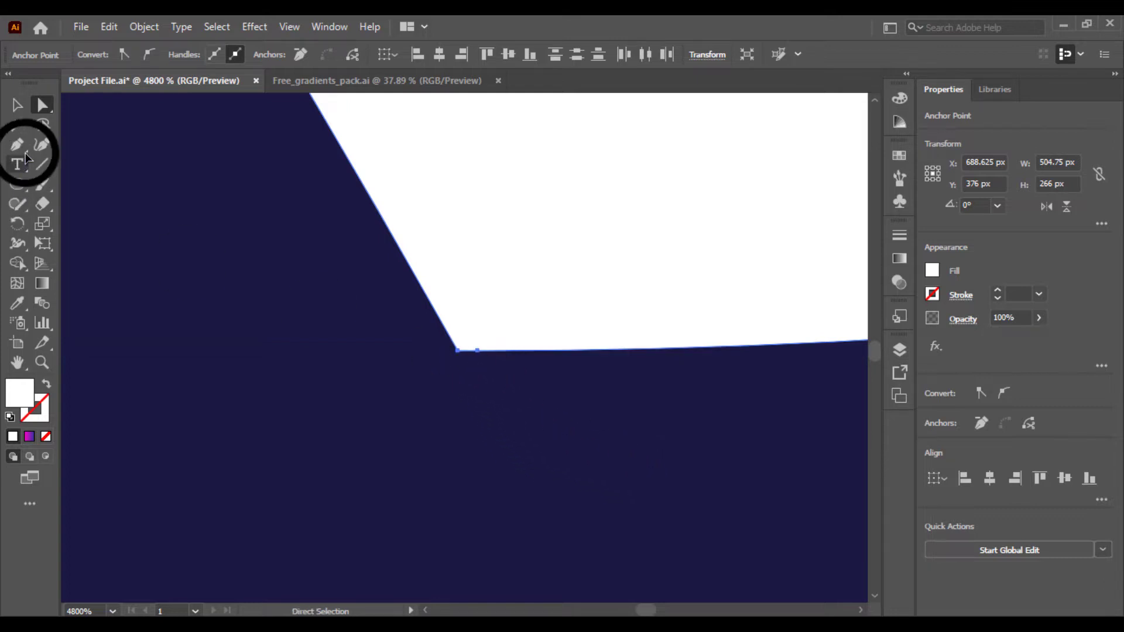
# Step: Delete the left one of the two adjacent anchor points at the shape's lower corner with the Delete Anchor Point tool
pyautogui.moveTo(16, 148); pyautogui.dragTo(83, 206)
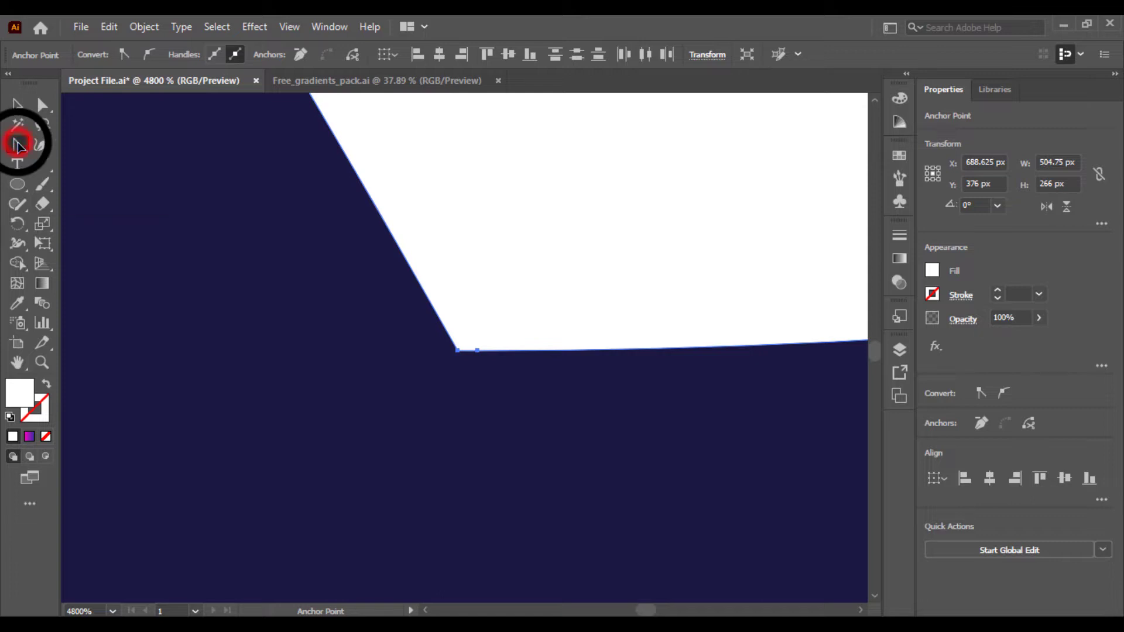
pyautogui.moveTo(18, 145); pyautogui.dragTo(72, 188)
pyautogui.click(477, 351)
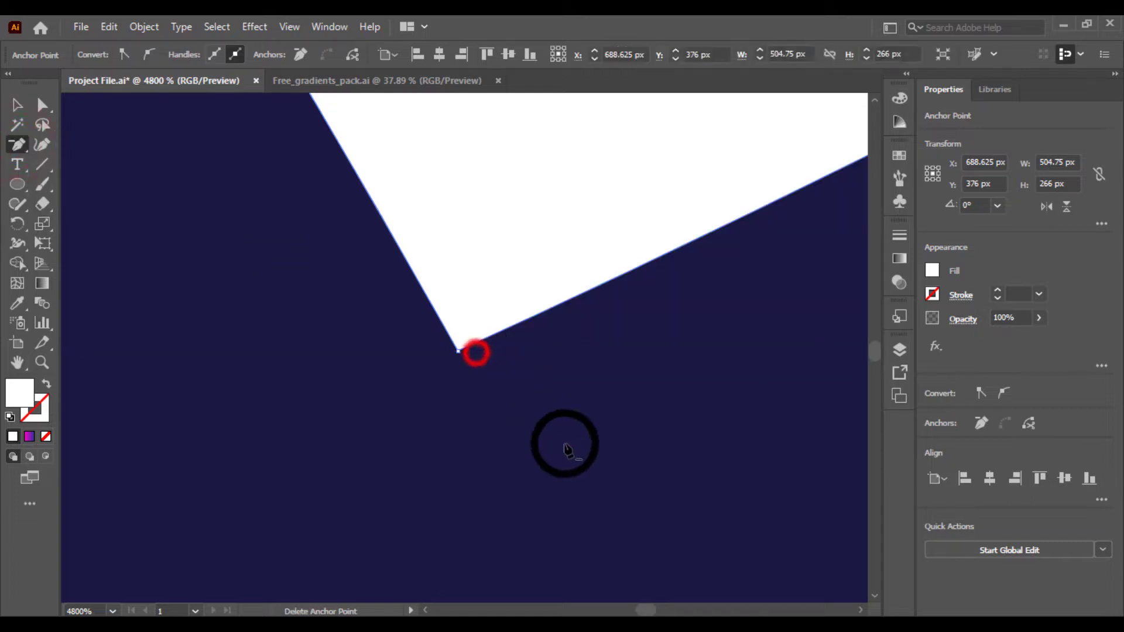
pyautogui.hotkey('ctrl', 'z')
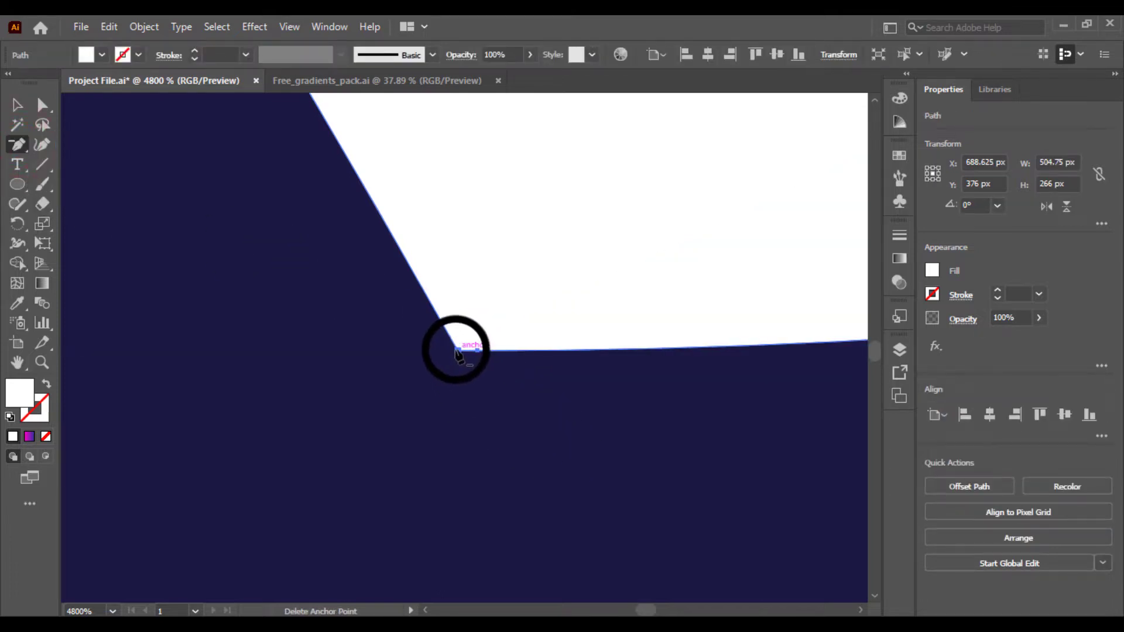
pyautogui.scroll(-4, 457, 354)
pyautogui.keyDown('ctrl'); pyautogui.click(460, 347); pyautogui.keyUp('ctrl')
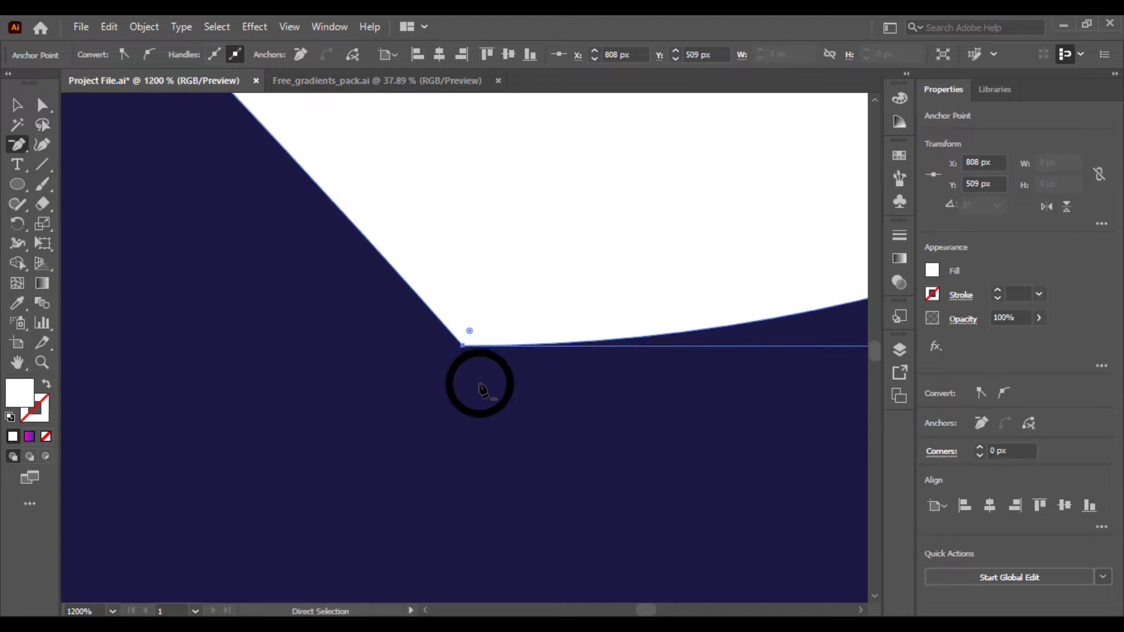
# Step: Round the shape's lower corner to a radius of about 110 px and deselect the shape
pyautogui.scroll(-8, 479, 386)
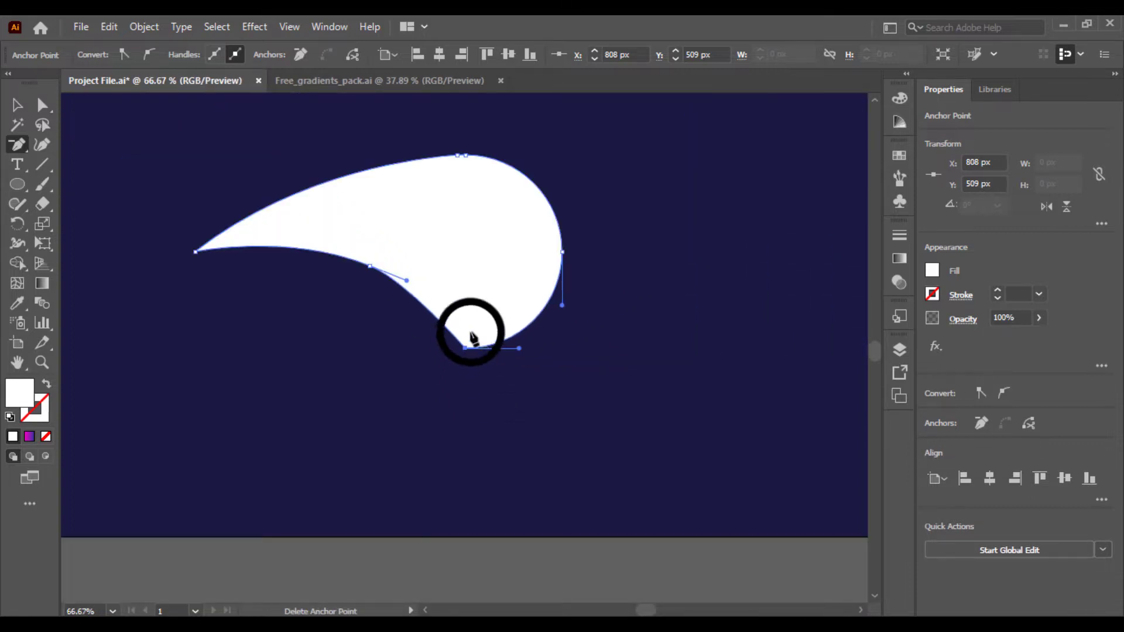
pyautogui.click(41, 106)
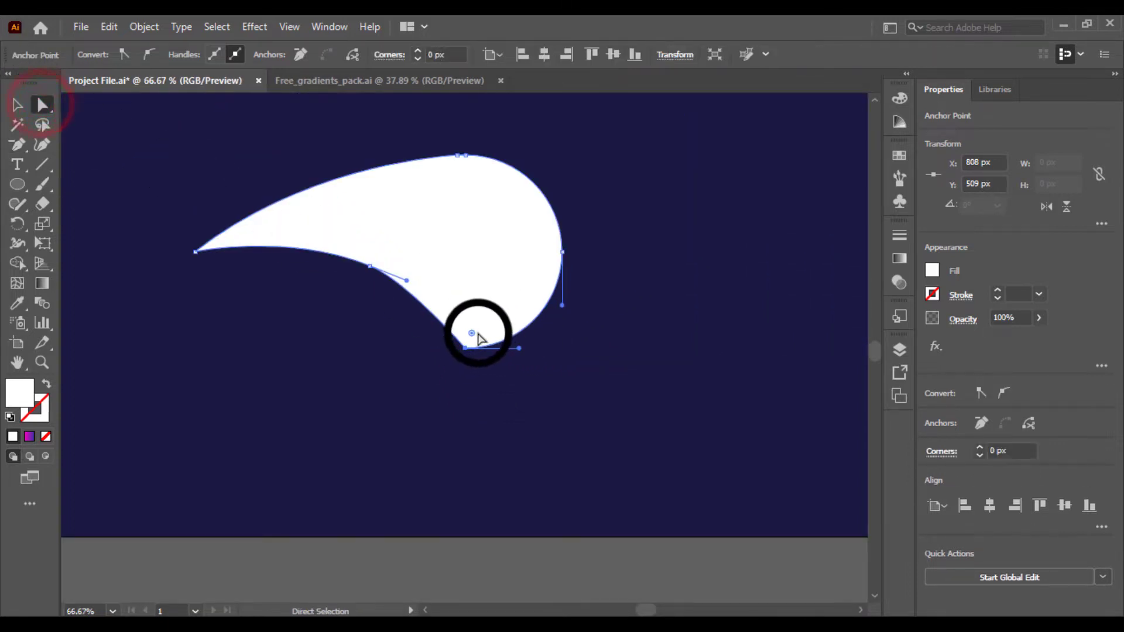
pyautogui.moveTo(475, 328); pyautogui.dragTo(477, 223)
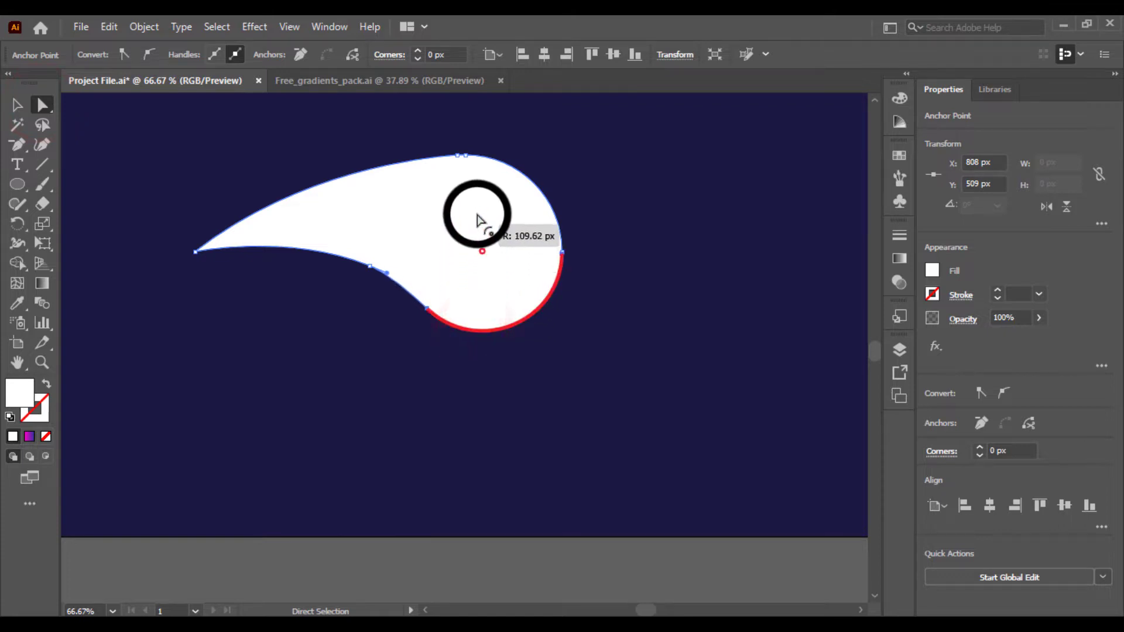
pyautogui.moveTo(338, 328); pyautogui.dragTo(421, 193)
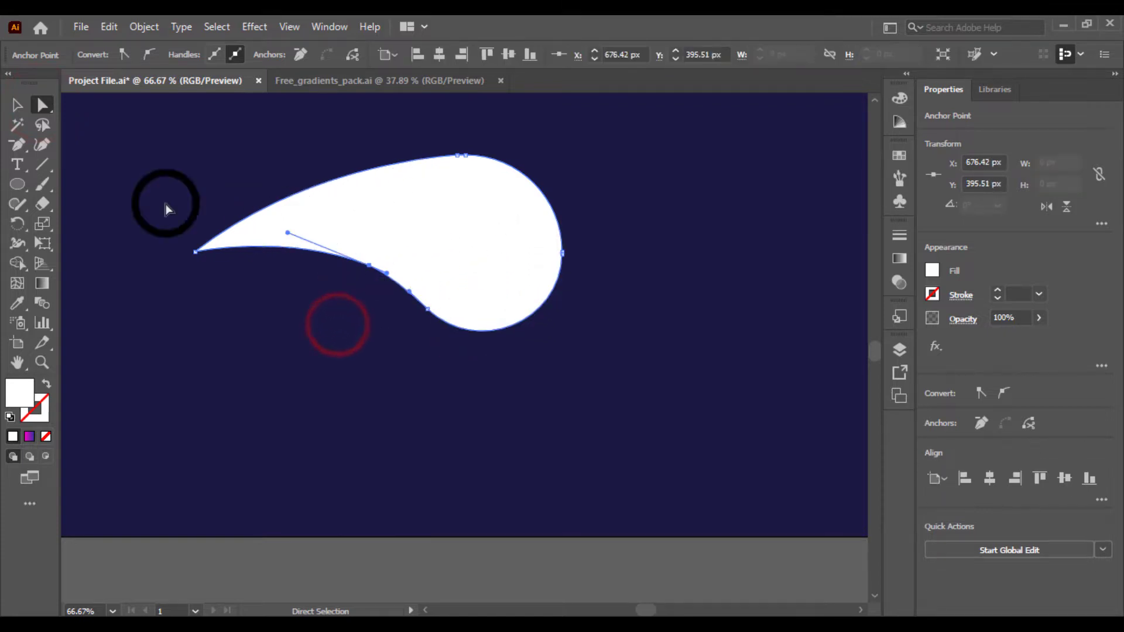
pyautogui.click(17, 105)
pyautogui.click(305, 467)
# Step: Scale the teardrop down proportionally to about 327 by 157 px and move it to about X 825, Y 286 px
pyautogui.hotkey('ctrl', '-')
pyautogui.hotkey('ctrl', '-')
pyautogui.hotkey('ctrl', '-')
pyautogui.hotkey('ctrl', '-')
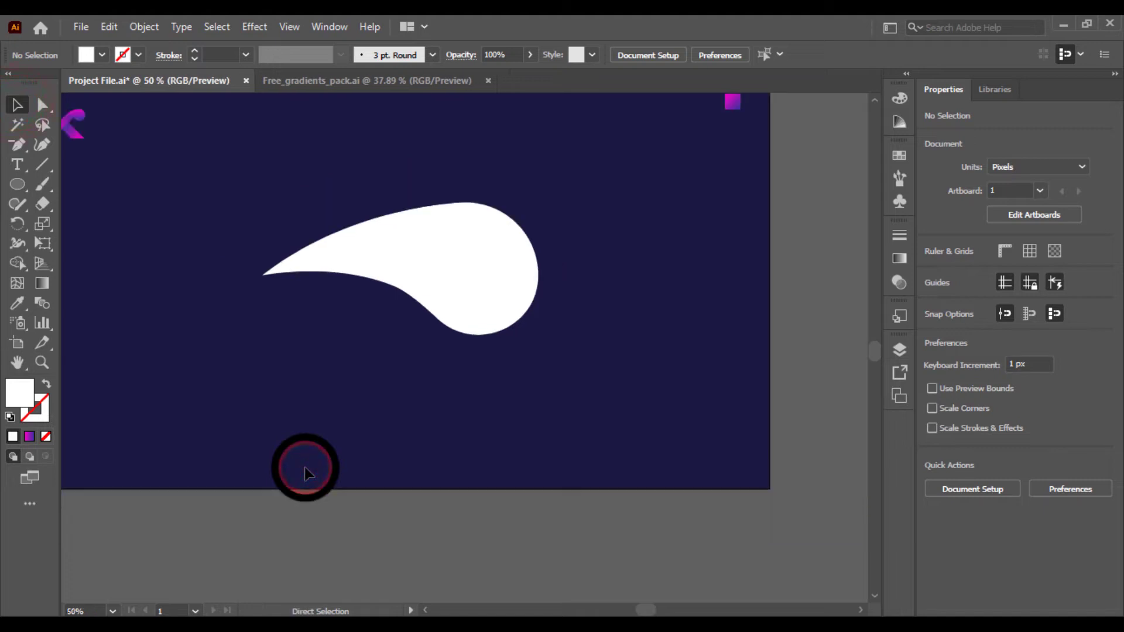
pyautogui.hotkey('ctrl', '+')
pyautogui.hotkey('ctrl', '+')
pyautogui.hotkey('ctrl', '+')
pyautogui.hotkey('ctrl', '-')
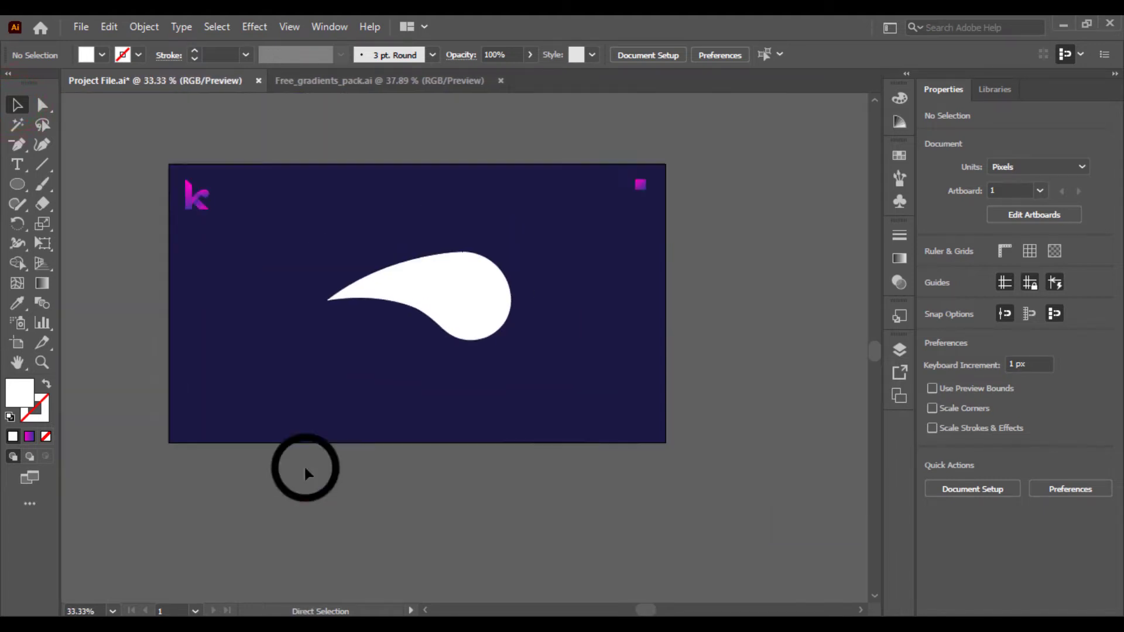
pyautogui.click(455, 291)
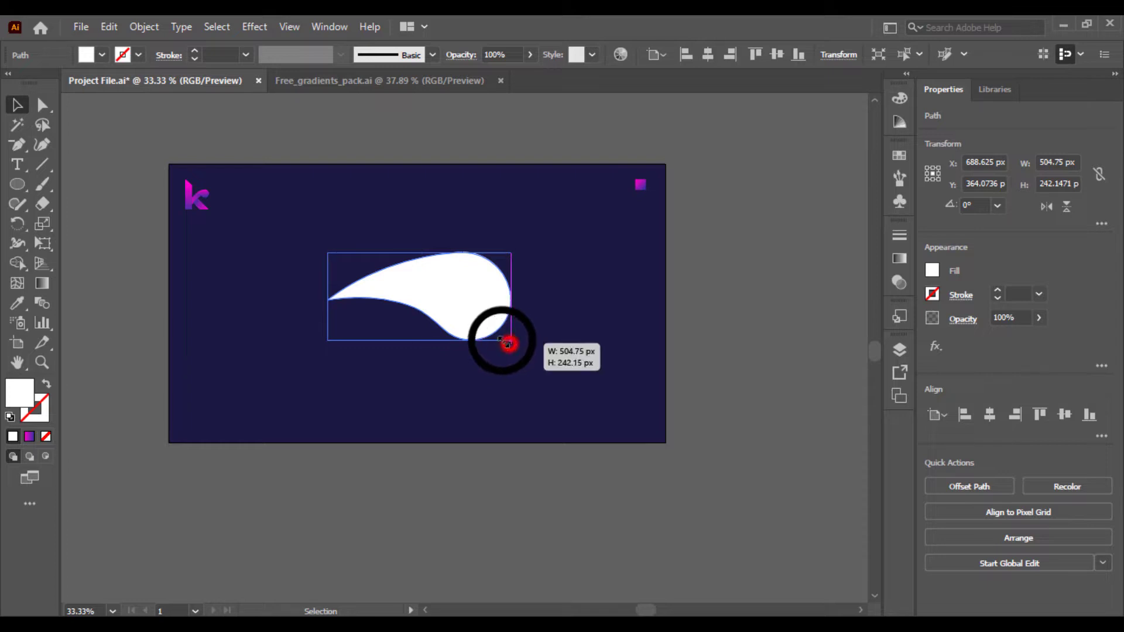
pyautogui.moveTo(507, 343); pyautogui.dragTo(700, 431)
pyautogui.click(537, 336)
pyautogui.hotkey('ctrl', '+')
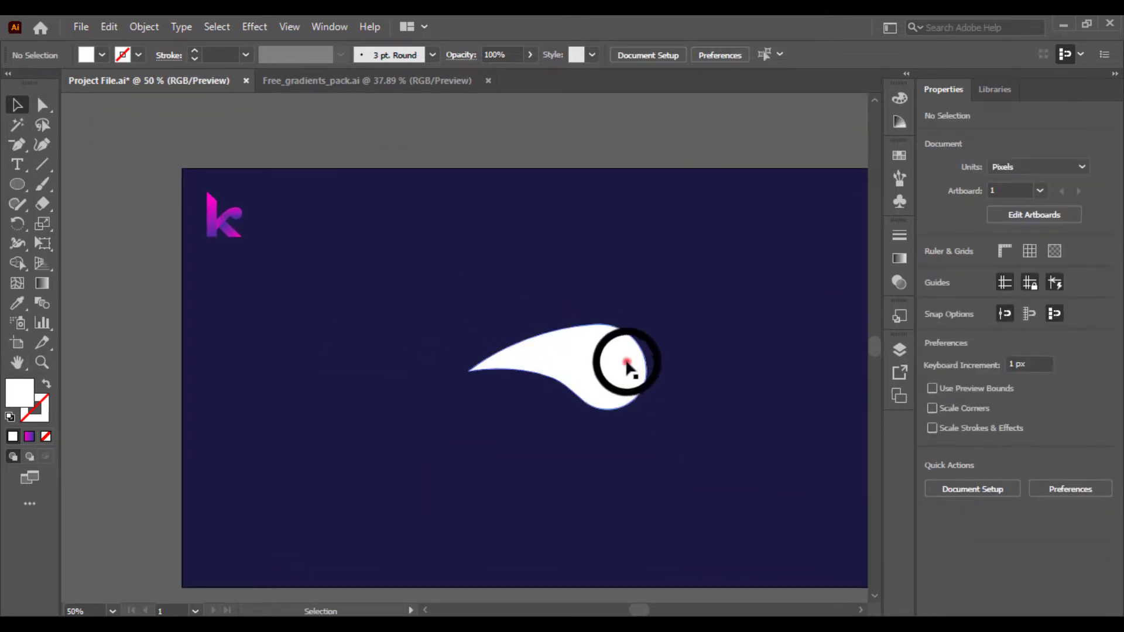
pyautogui.moveTo(627, 365); pyautogui.dragTo(700, 322)
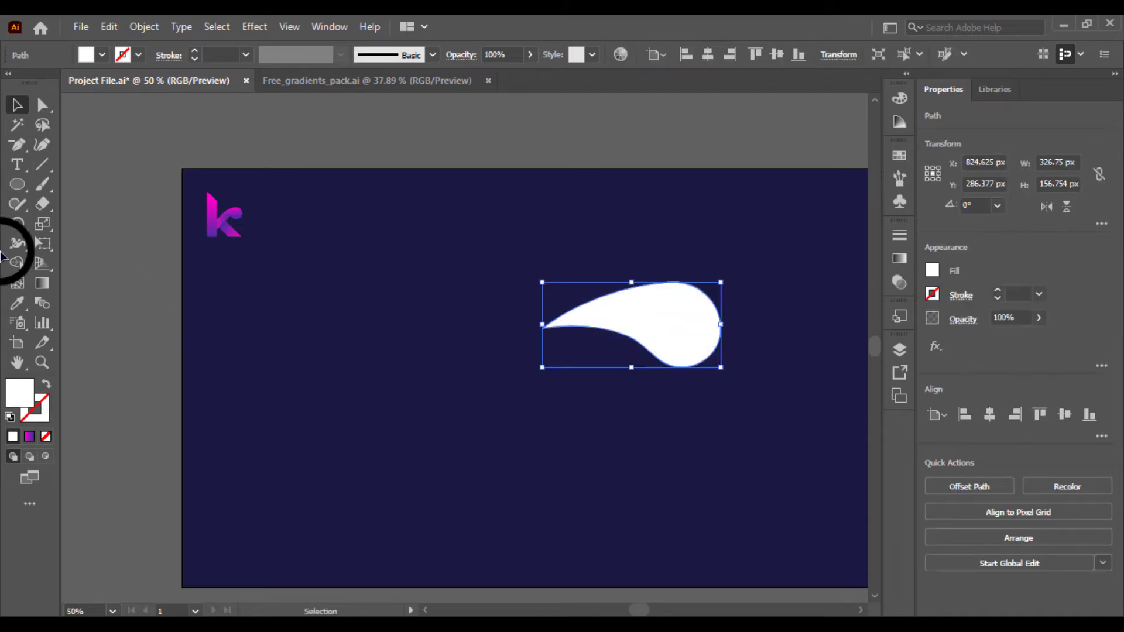
# Step: Draw a 126 by 459 px rectangle beside the teardrop and rotate it to 315°
pyautogui.moveTo(19, 185); pyautogui.dragTo(90, 180)
pyautogui.moveTo(348, 342); pyautogui.dragTo(416, 591)
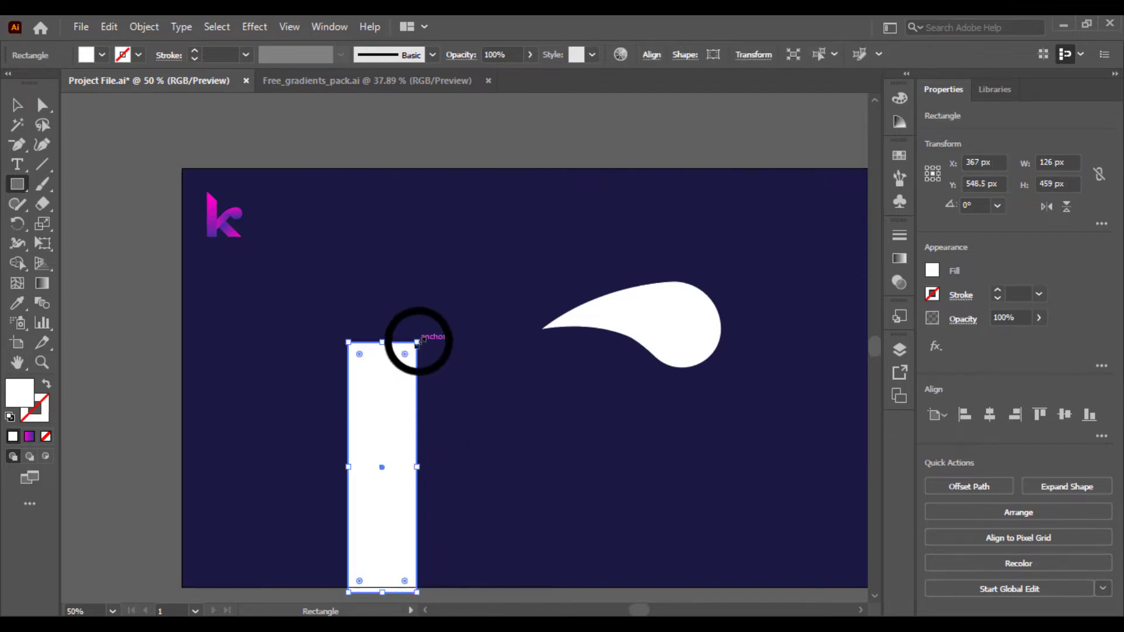
pyautogui.moveTo(419, 335); pyautogui.dragTo(497, 401)
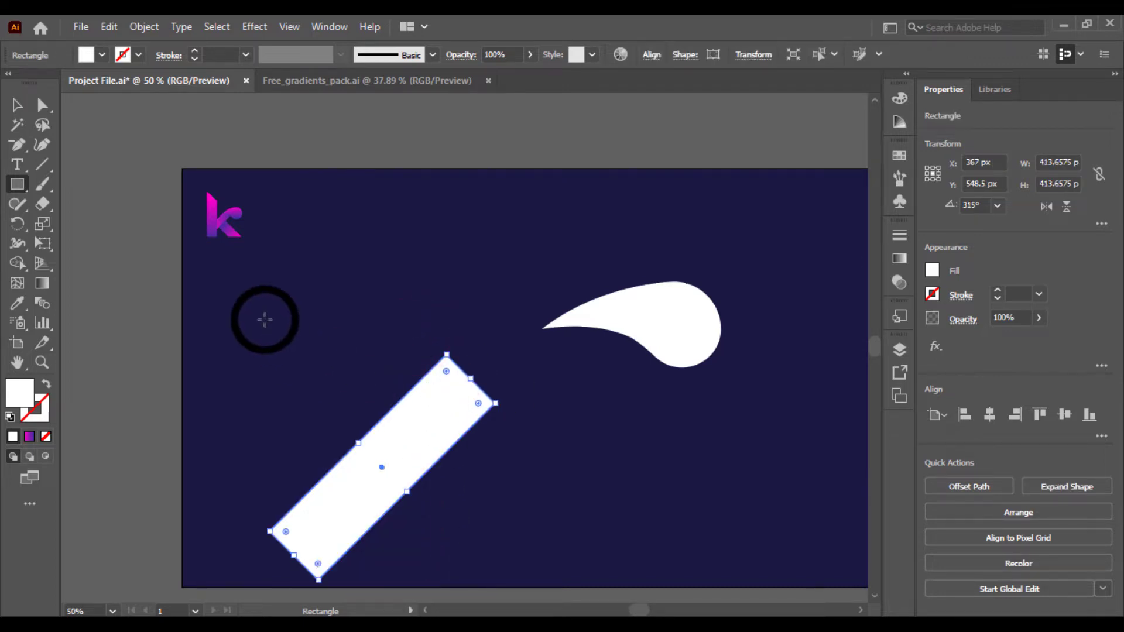
# Step: Move the rotated rectangle to about X 601, Y 443.5 px over the teardrop's tail and extend its upper end past the tail
pyautogui.click(17, 108)
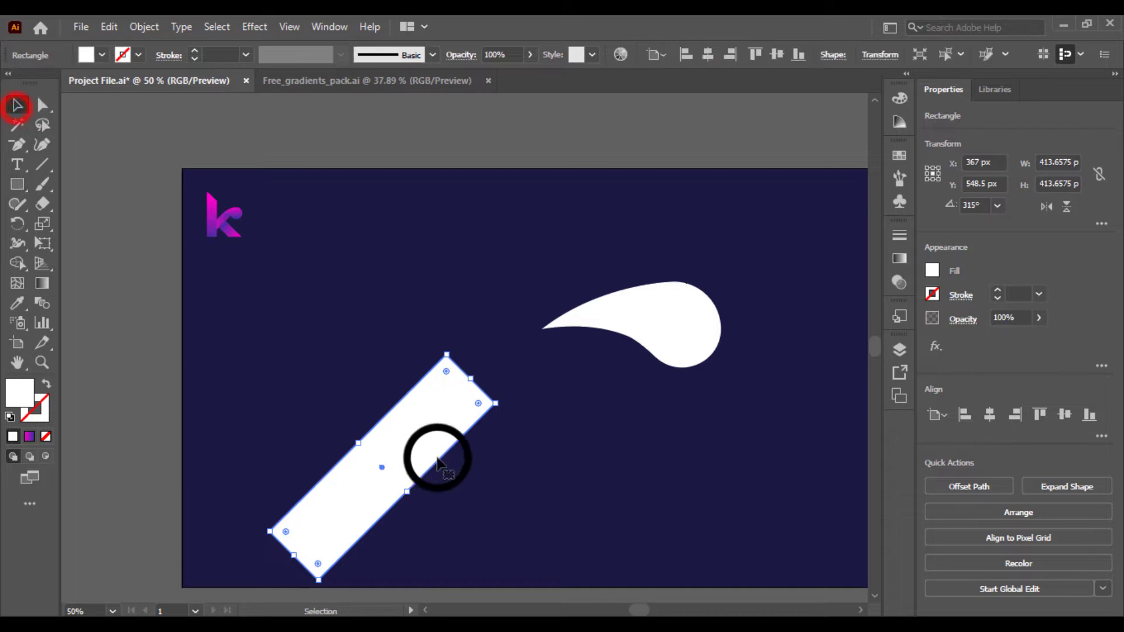
pyautogui.moveTo(433, 431); pyautogui.dragTo(585, 447)
pyautogui.hotkey('ctrl', '=')
pyautogui.hotkey('ctrl', '=')
pyautogui.moveTo(504, 366); pyautogui.dragTo(479, 362)
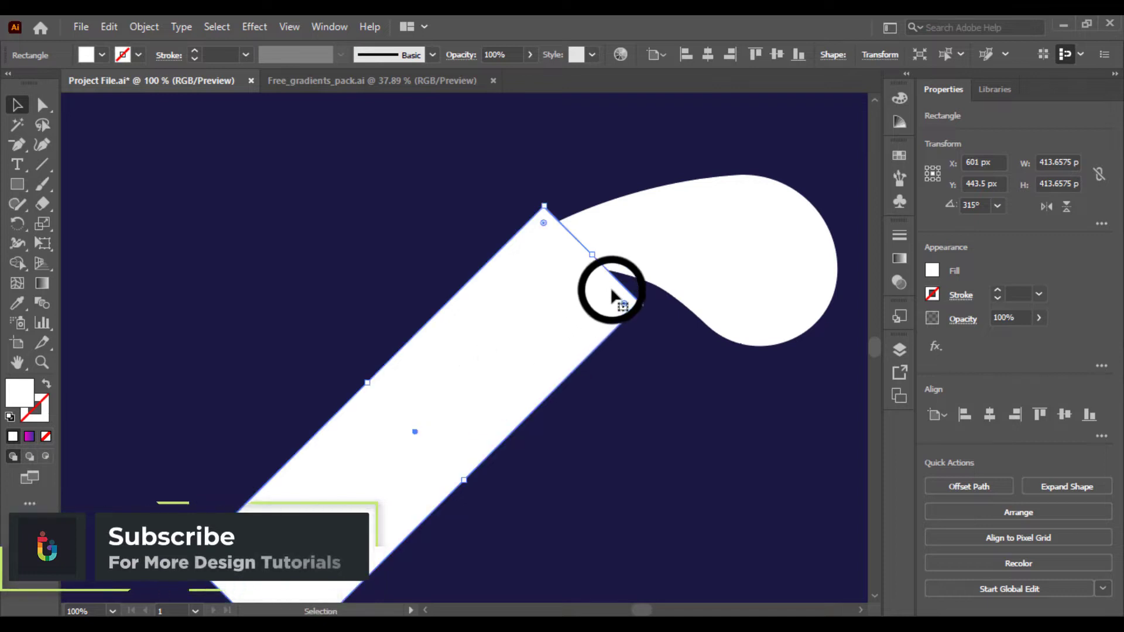
pyautogui.moveTo(594, 257); pyautogui.dragTo(634, 216)
pyautogui.click(413, 169)
pyautogui.hotkey('ctrl', '-')
pyautogui.hotkey('ctrl', '-')
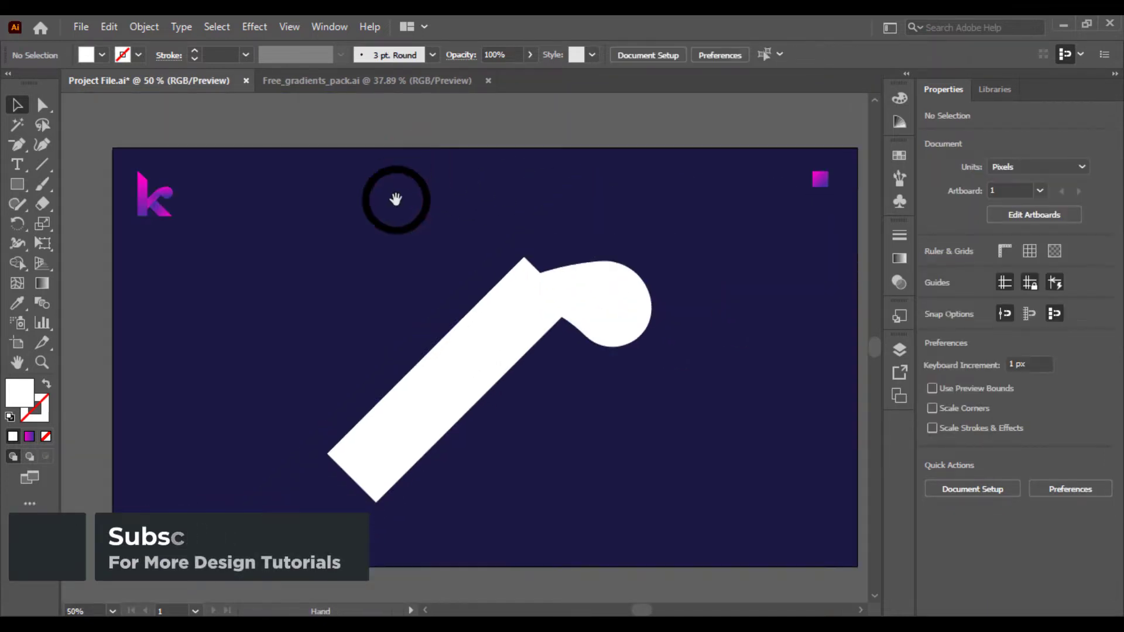
# Step: Select both shapes and remove the rectangle's corner that protrudes above the teardrop's upper curve with Shape Builder
pyautogui.moveTo(398, 216); pyautogui.dragTo(471, 267)
pyautogui.hotkey('ctrl', '+')
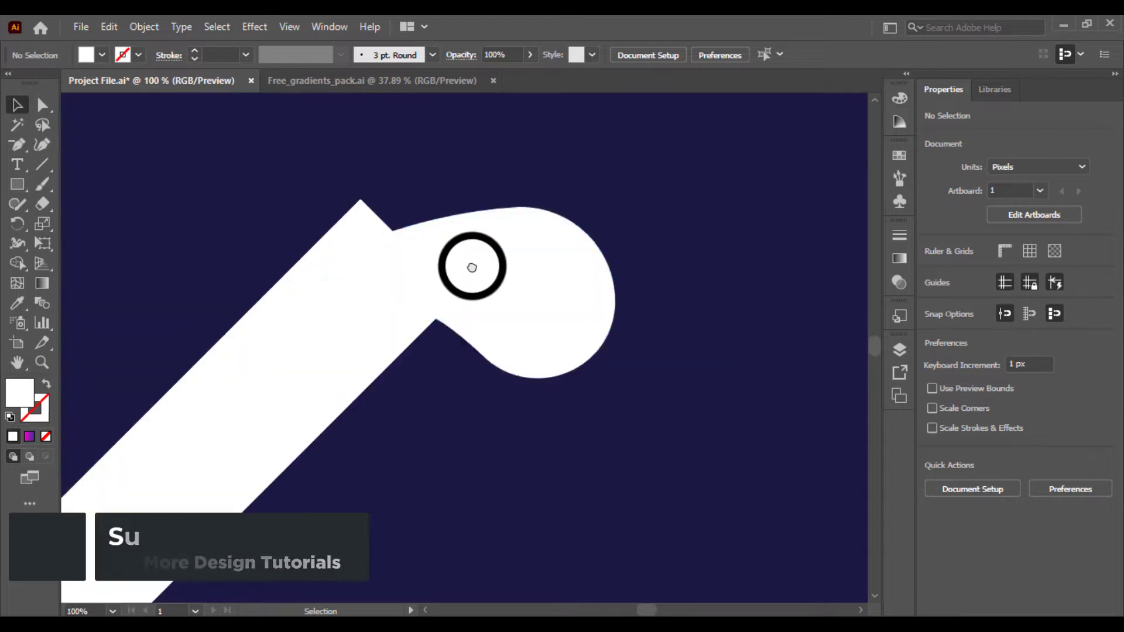
pyautogui.click(442, 192)
pyautogui.click(17, 263)
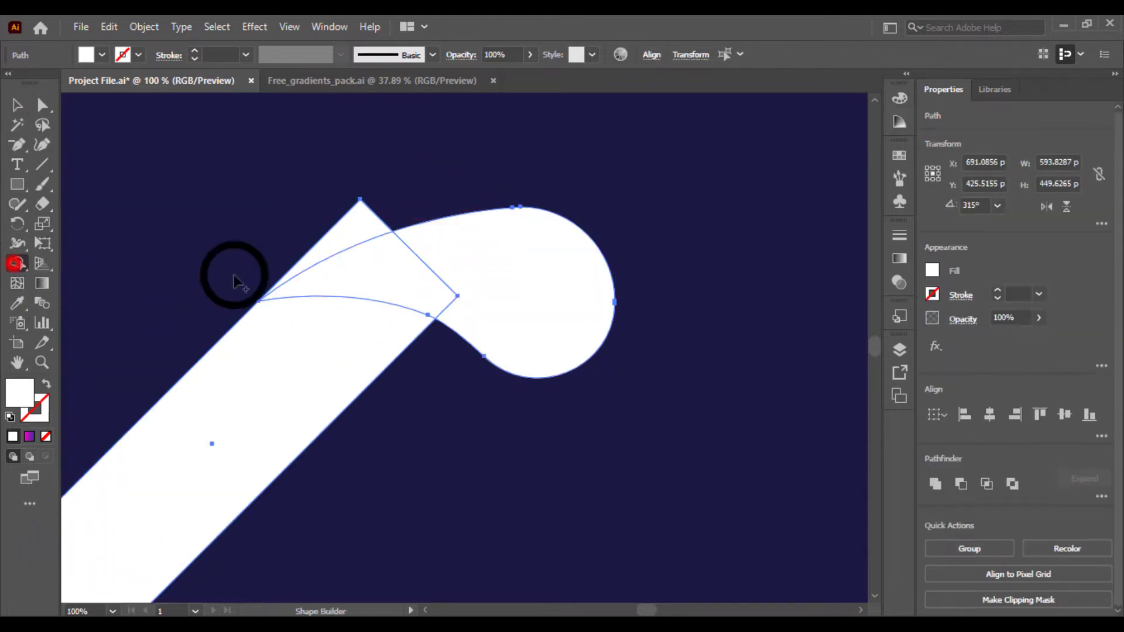
pyautogui.keyDown('alt'); pyautogui.click(366, 230); pyautogui.keyUp('alt')
pyautogui.hotkey('ctrl', '0')
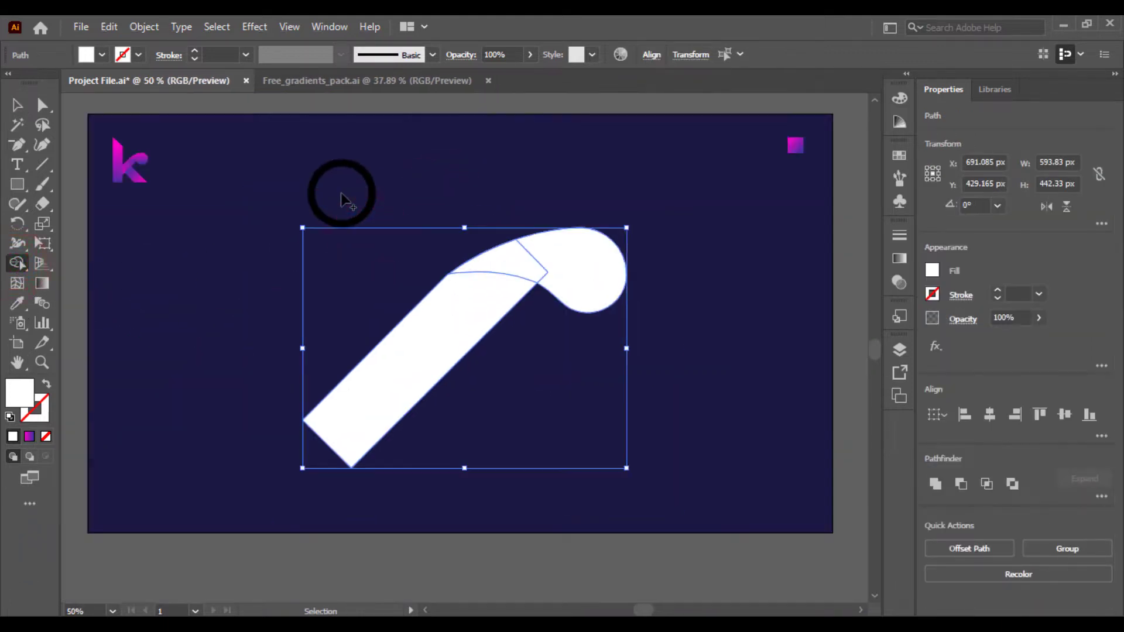
# Step: Undo the corner removal and widen the diagonal rectangle until its lower edge meets the teardrop's lower curve near the rounded head
pyautogui.hotkey('ctrl', '+')
pyautogui.moveTo(357, 196); pyautogui.dragTo(450, 303)
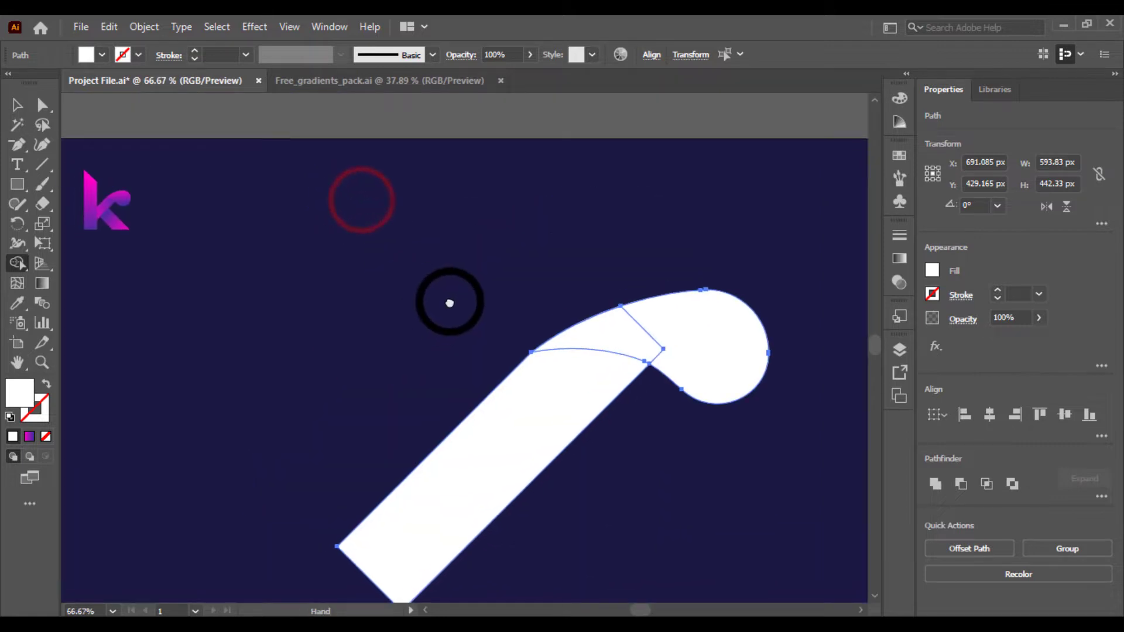
pyautogui.click(17, 107)
pyautogui.click(314, 258)
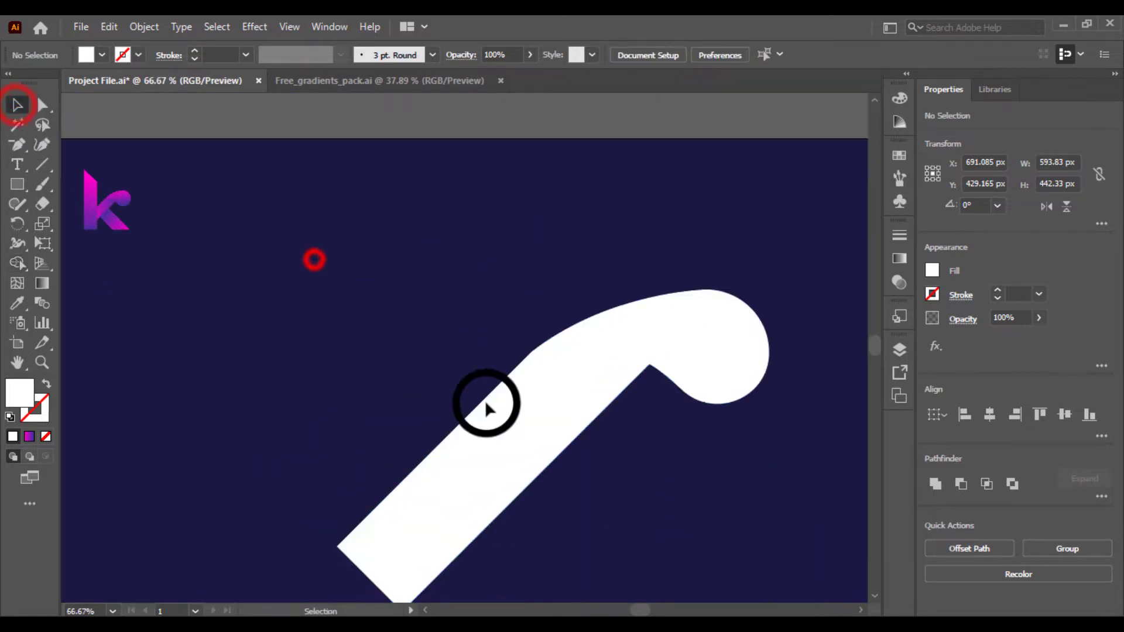
pyautogui.click(521, 414)
pyautogui.click(645, 441)
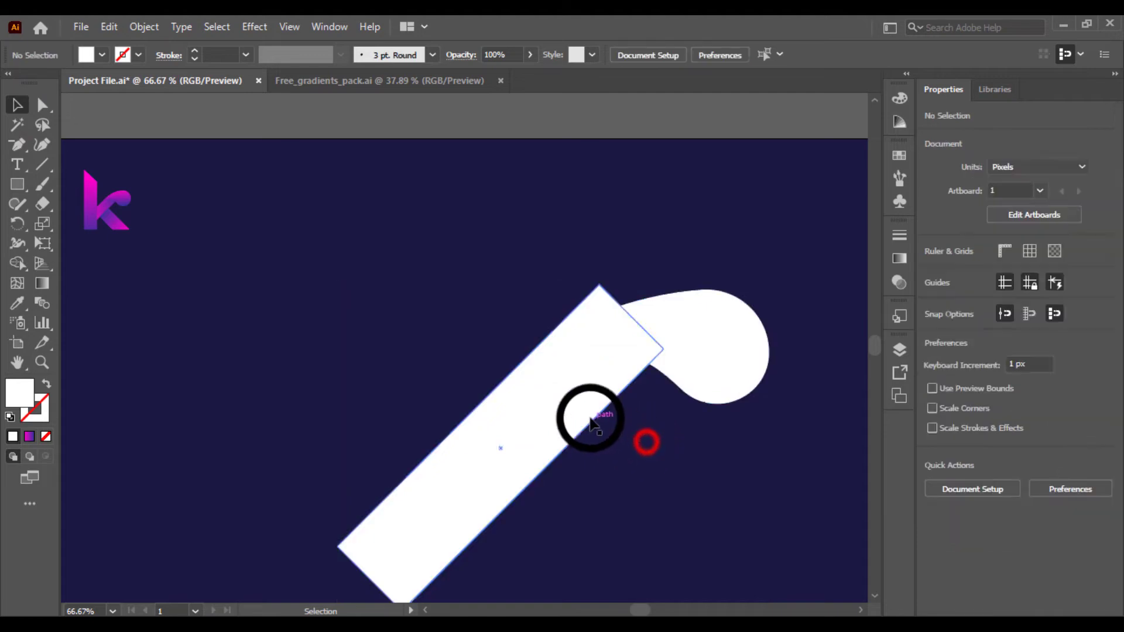
pyautogui.click(590, 417)
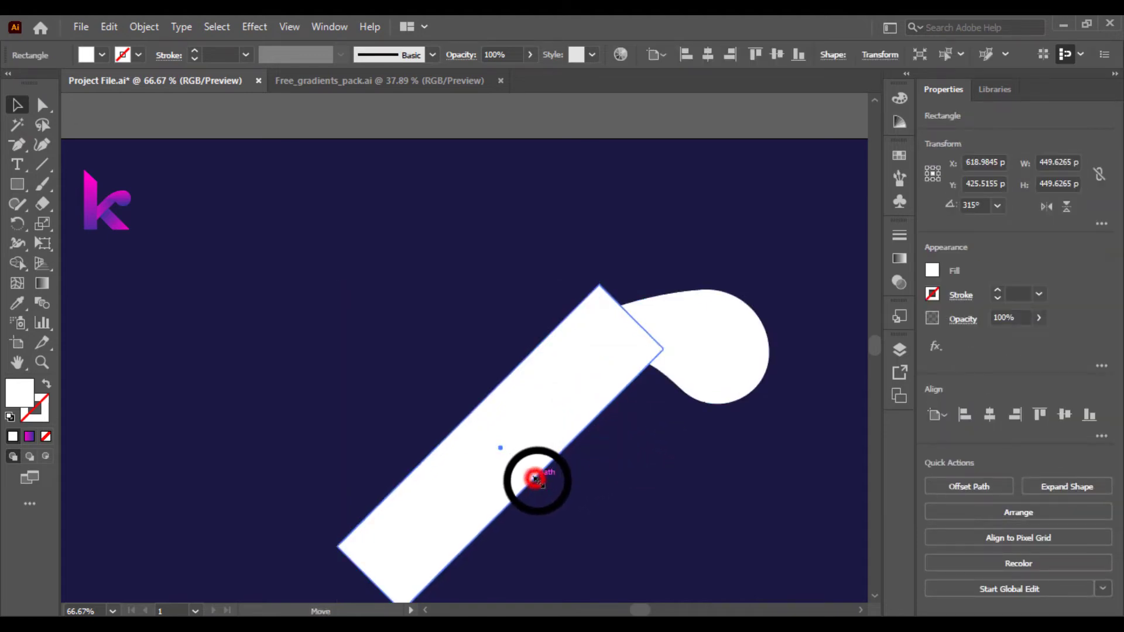
pyautogui.moveTo(532, 482); pyautogui.dragTo(617, 501)
# Step: Select the teardrop and the widened rectangle and trim off the corner protruding above the teardrop's curve with Shape Builder
pyautogui.moveTo(665, 471); pyautogui.dragTo(535, 305)
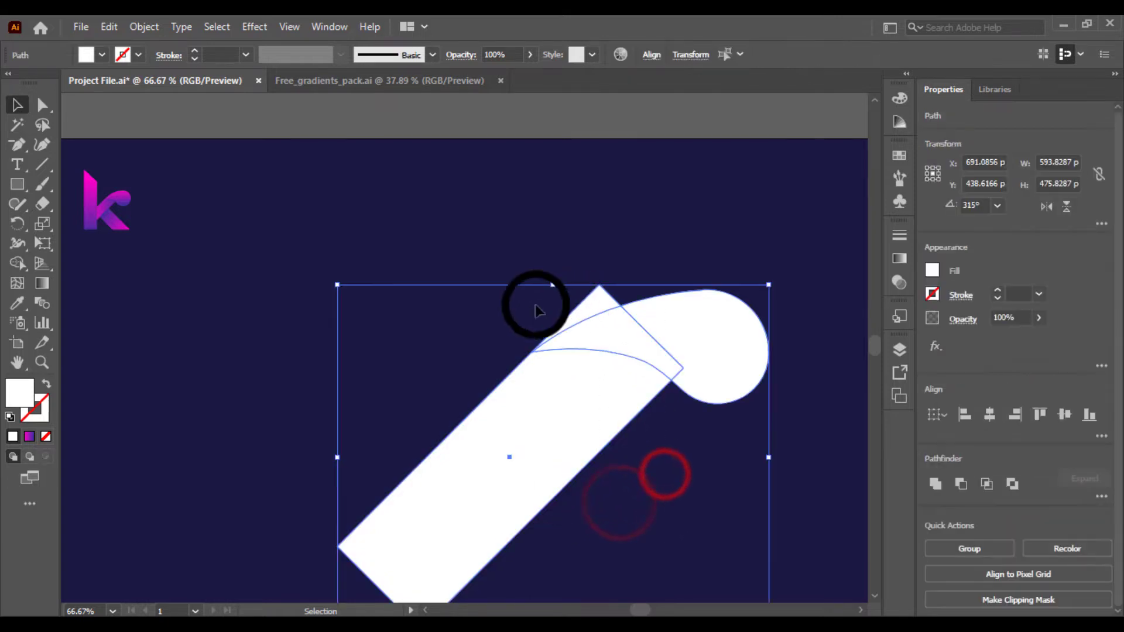
pyautogui.click(18, 270)
pyautogui.keyDown('alt'); pyautogui.click(595, 308); pyautogui.keyUp('alt')
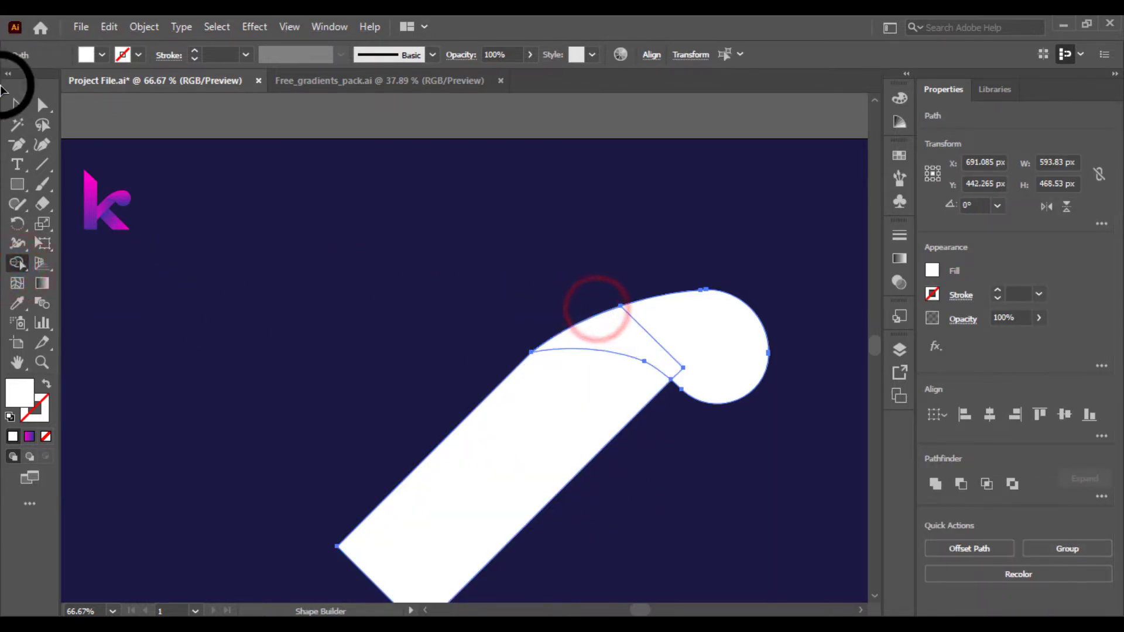
pyautogui.click(17, 105)
pyautogui.click(541, 227)
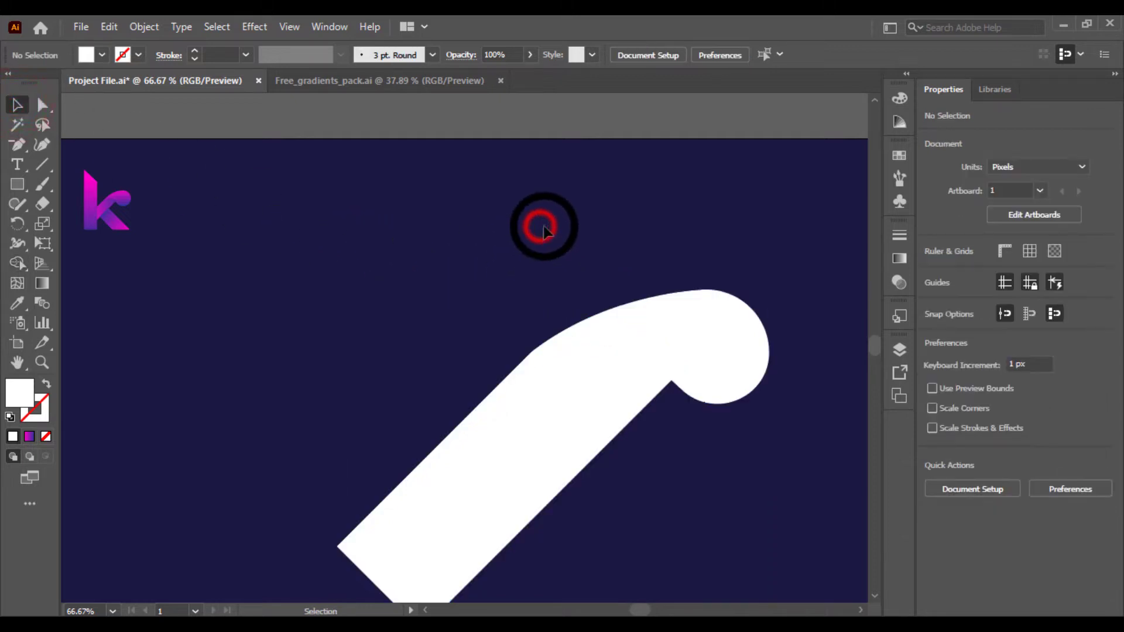
# Step: Enlarge the teardrop proportionally to about 407 by 195 px
pyautogui.click(724, 349)
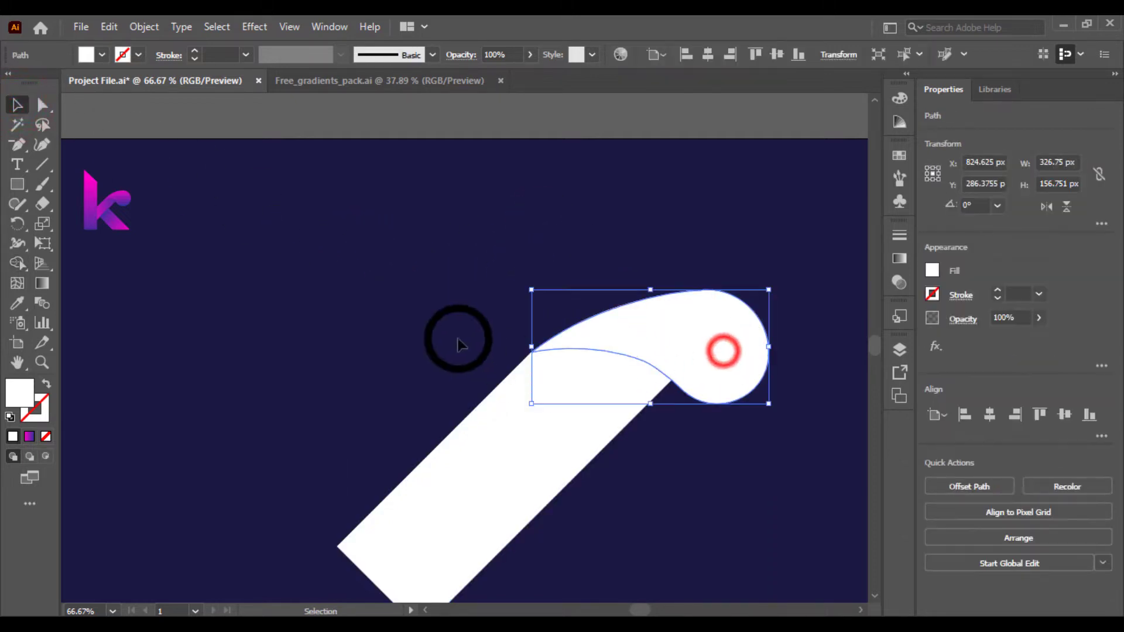
pyautogui.click(432, 328)
pyautogui.hotkey('ctrl', '-')
pyautogui.hotkey('ctrl', '+')
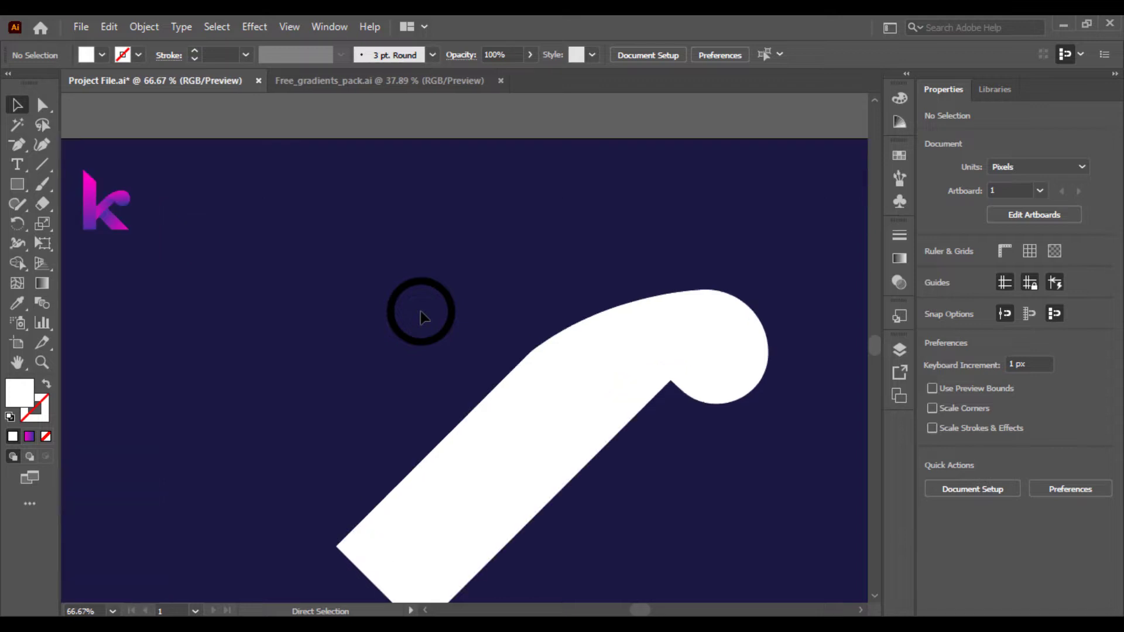
pyautogui.hotkey('ctrl', '-')
pyautogui.hotkey('ctrl', '-')
pyautogui.hotkey('ctrl', '-')
pyautogui.hotkey('ctrl', '+')
pyautogui.press('v')
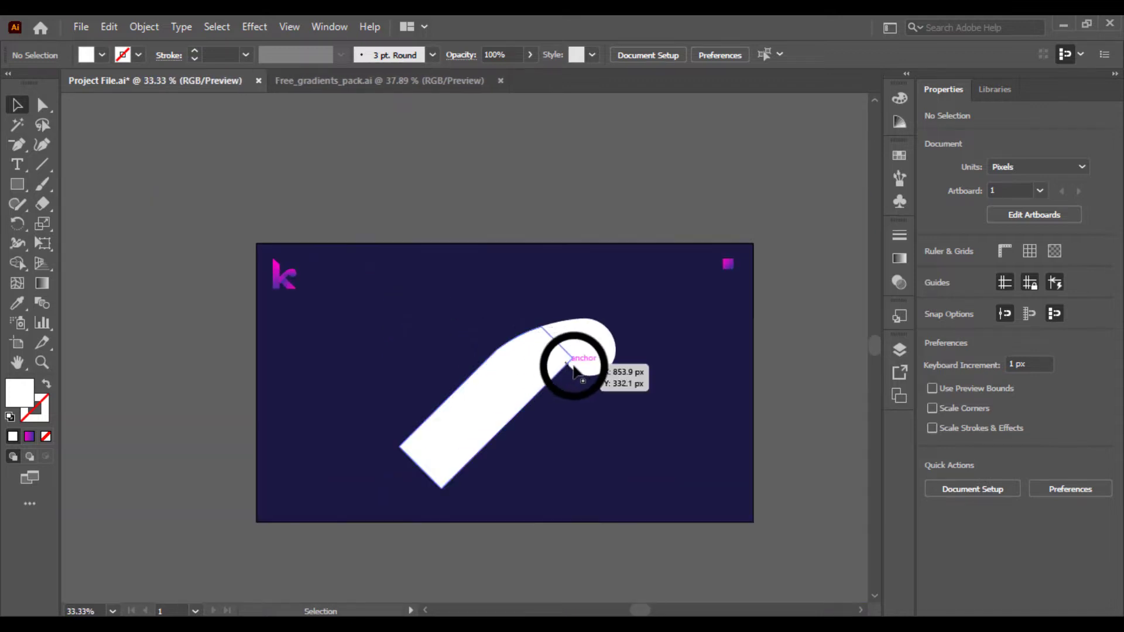
pyautogui.click(597, 375)
pyautogui.moveTo(616, 376)
pyautogui.mouseDown()
pyautogui.moveTo(640, 396)
pyautogui.moveTo(618, 397)
pyautogui.moveTo(596, 365)
pyautogui.moveTo(606, 360)
pyautogui.mouseUp()
# Step: Shift the enlarged teardrop slightly left to about X 862.6, Y 286.6 px so its upper curve runs smoothly into the diagonal bar
pyautogui.moveTo(584, 283); pyautogui.dragTo(537, 574)
pyautogui.hotkey('ctrl', '+')
pyautogui.hotkey('ctrl', '+')
pyautogui.hotkey('ctrl', '+')
pyautogui.click(664, 522)
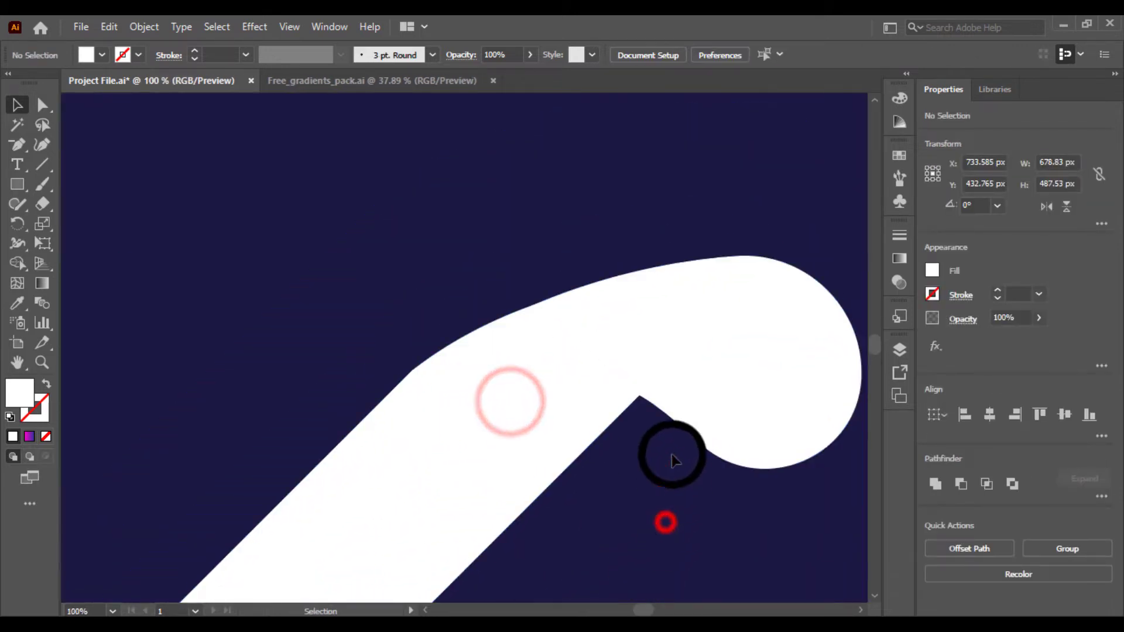
pyautogui.click(657, 363)
pyautogui.moveTo(657, 363); pyautogui.dragTo(650, 362)
pyautogui.click(481, 293)
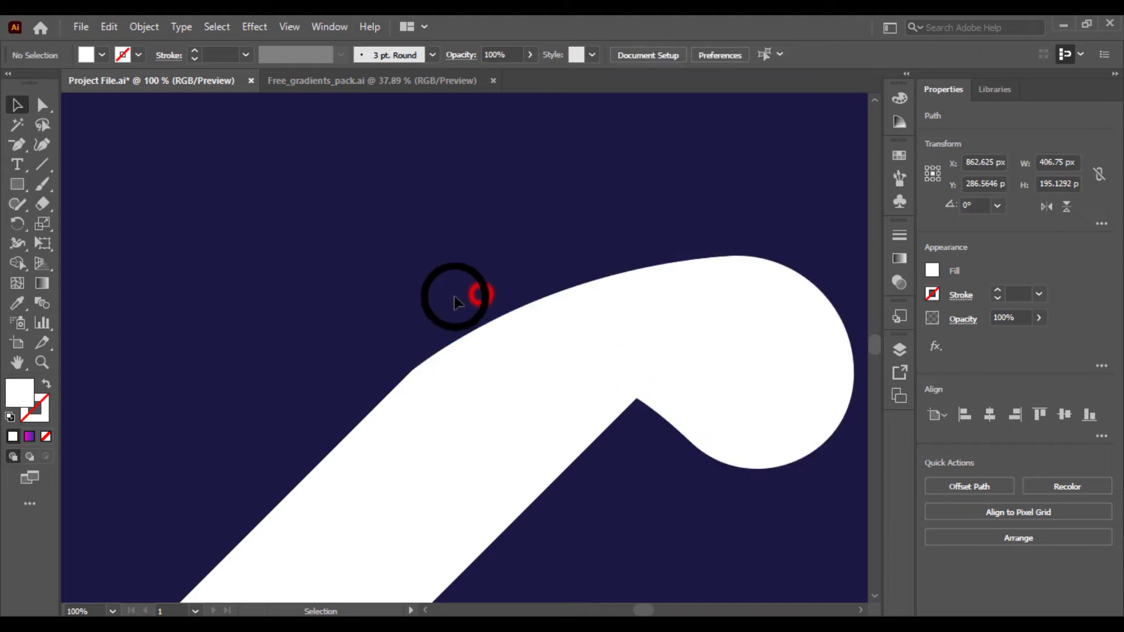
pyautogui.moveTo(446, 305); pyautogui.dragTo(595, 469)
pyautogui.click(650, 499)
pyautogui.hotkey('ctrl', '-')
pyautogui.hotkey('ctrl', '-')
pyautogui.hotkey('ctrl', '-')
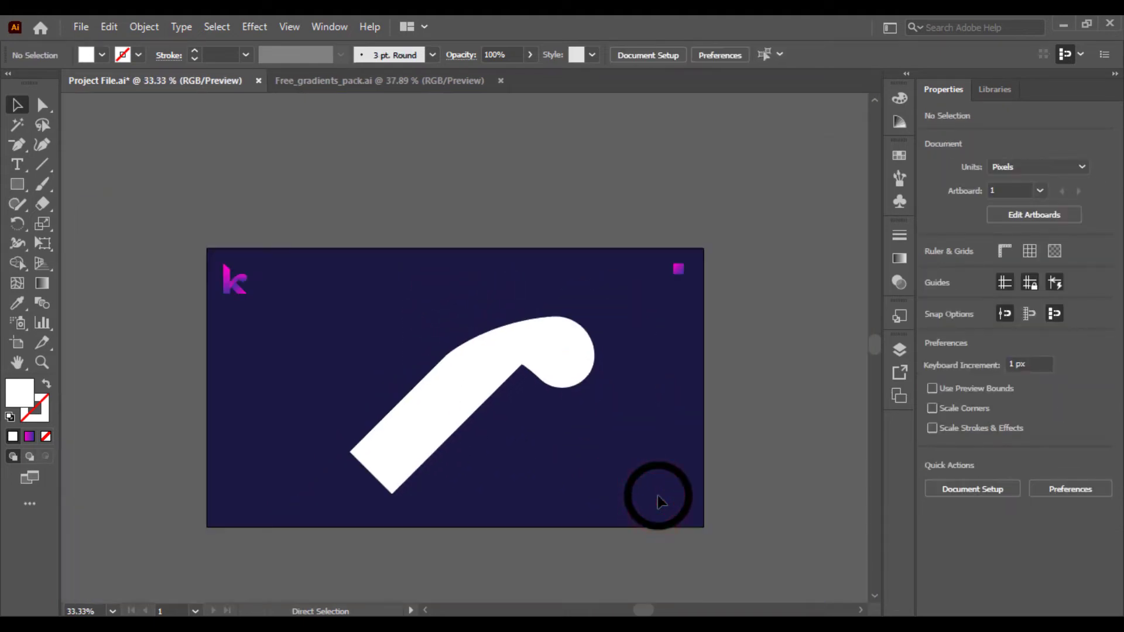
pyautogui.hotkey('ctrl', '+')
pyautogui.moveTo(574, 493); pyautogui.dragTo(601, 493)
pyautogui.click(634, 388)
pyautogui.click(614, 445)
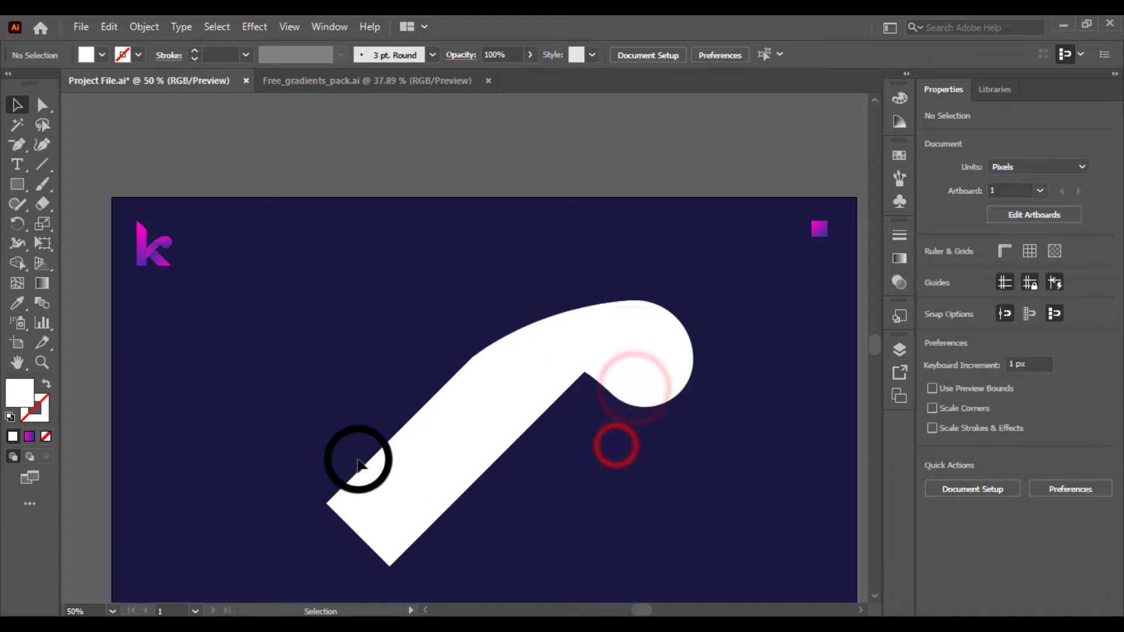
pyautogui.moveTo(355, 449); pyautogui.dragTo(436, 447)
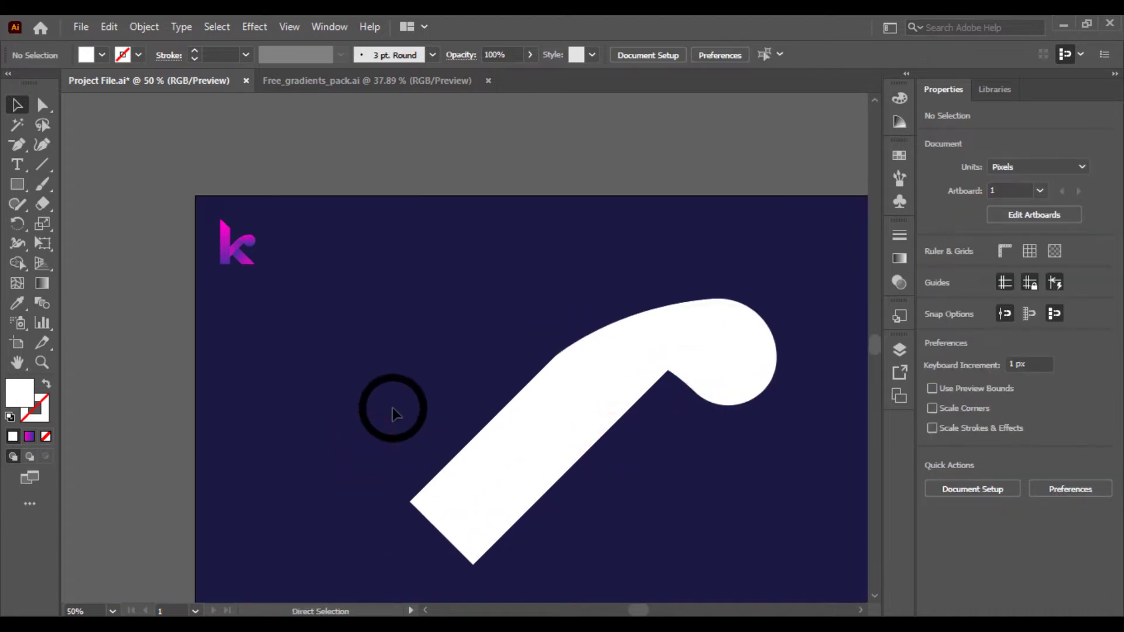
# Step: Select the teardrop and diagonal bar, scale them down together to about 358 by 260 px, and move them up and to the right
pyautogui.hotkey('ctrl', '-')
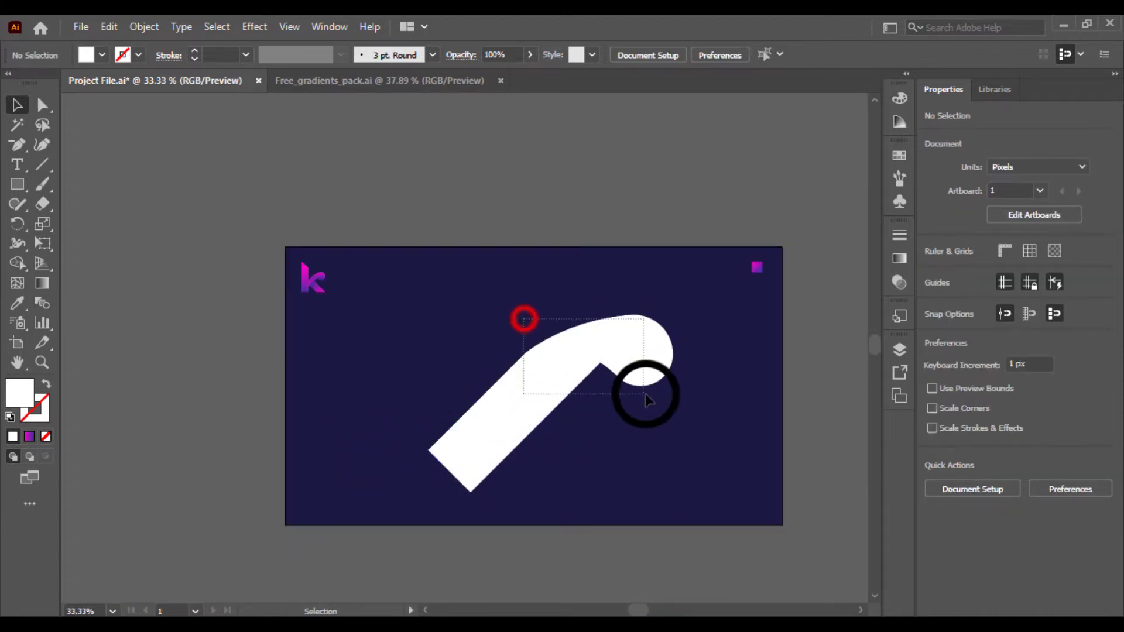
pyautogui.moveTo(646, 399); pyautogui.dragTo(647, 400)
pyautogui.moveTo(673, 316); pyautogui.dragTo(621, 351)
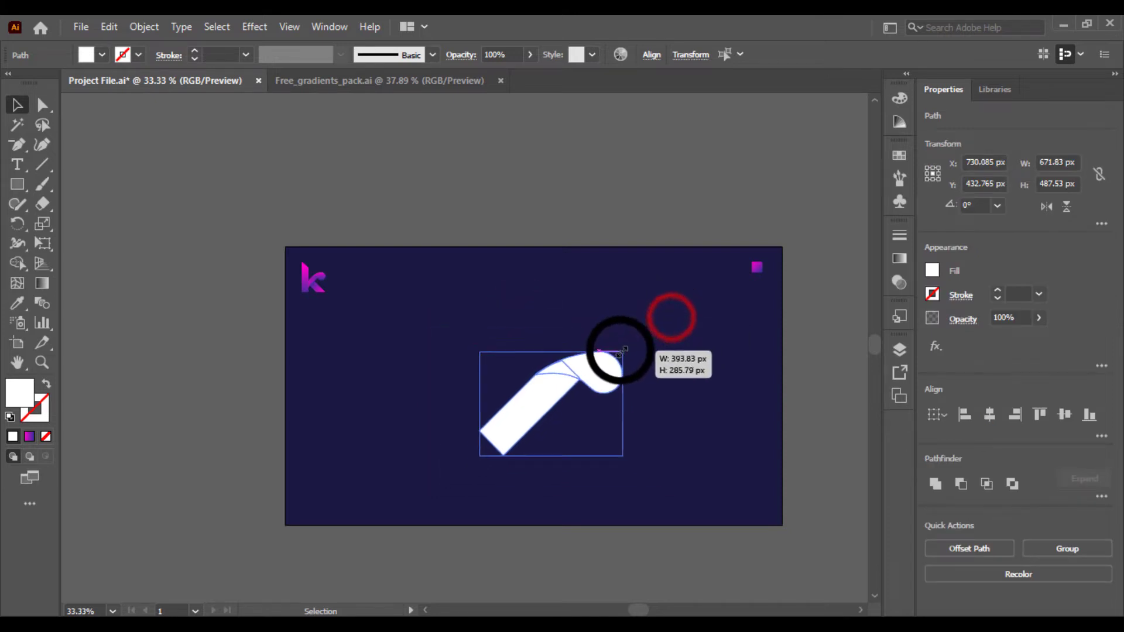
pyautogui.click(661, 364)
pyautogui.click(622, 345)
pyautogui.moveTo(534, 389); pyautogui.dragTo(565, 354)
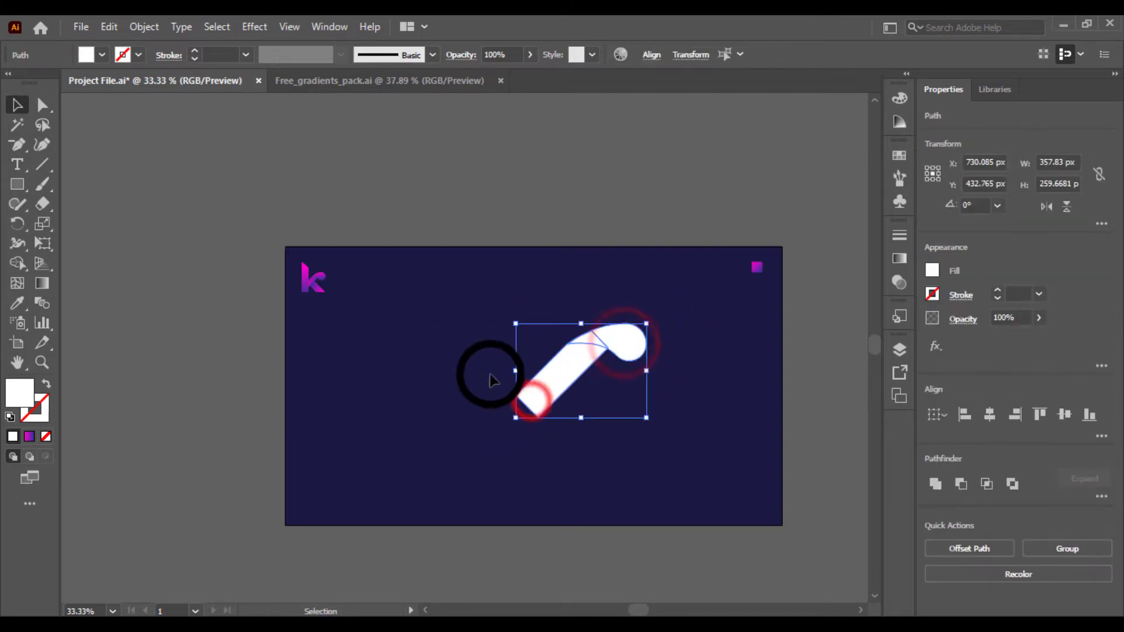
pyautogui.click(480, 371)
# Step: Draw a vertical rectangle of 118 by 593 px to the left of the curved arm
pyautogui.click(16, 185)
pyautogui.moveTo(431, 287); pyautogui.dragTo(469, 502)
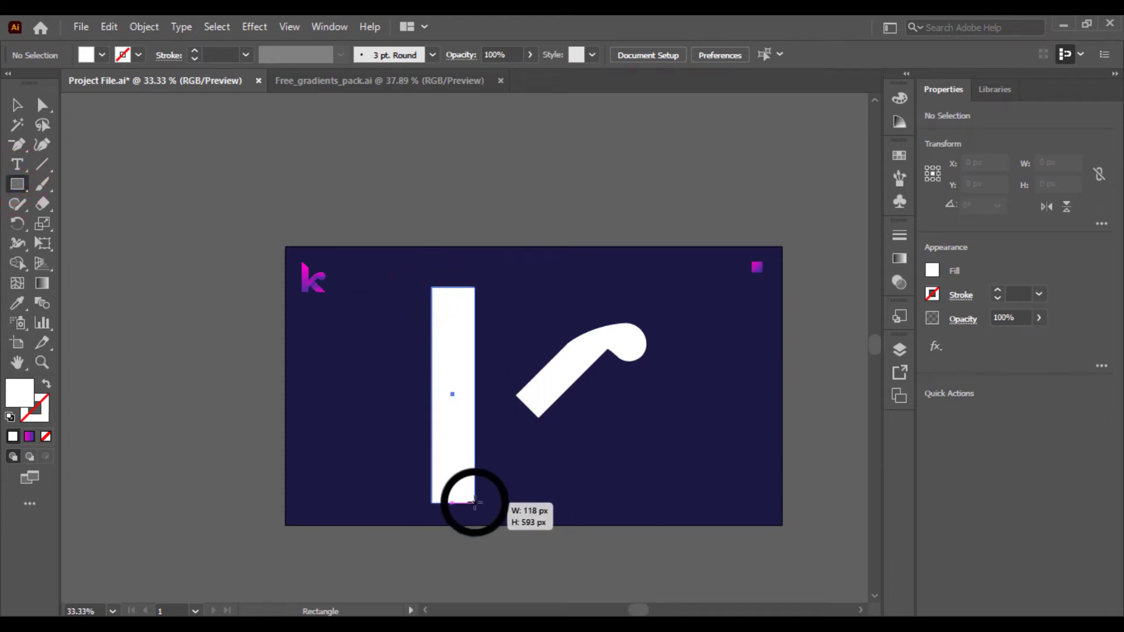
pyautogui.hotkey('ctrl', '=')
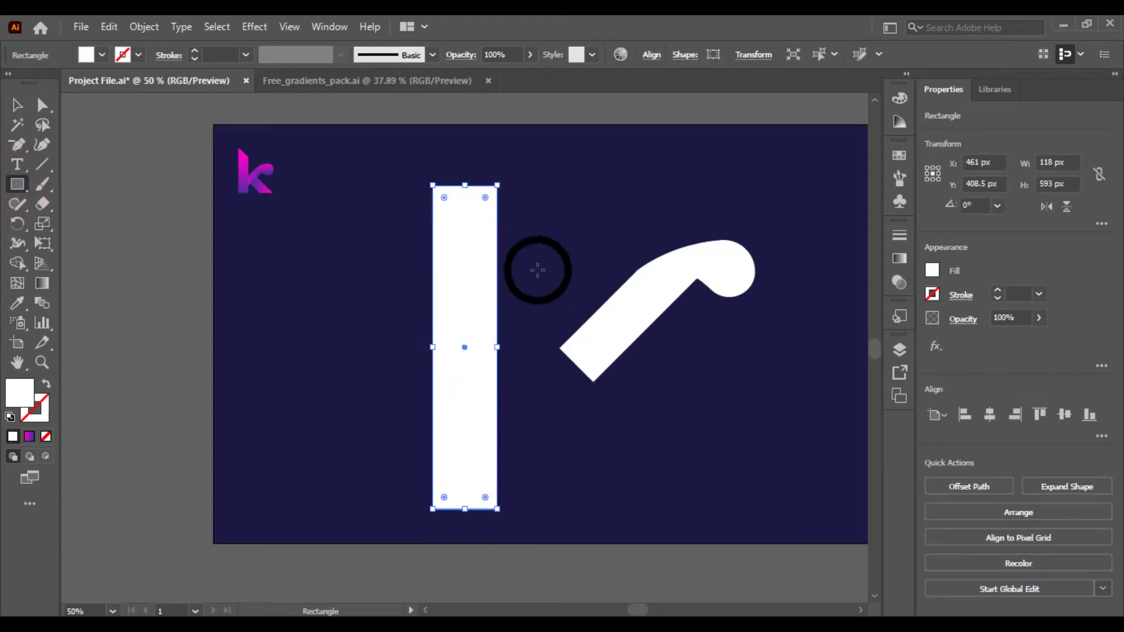
# Step: Slant the vertical rectangle's top by lowering its upper-right anchor point to X 520, Y 212 px with Direct Selection
pyautogui.click(39, 105)
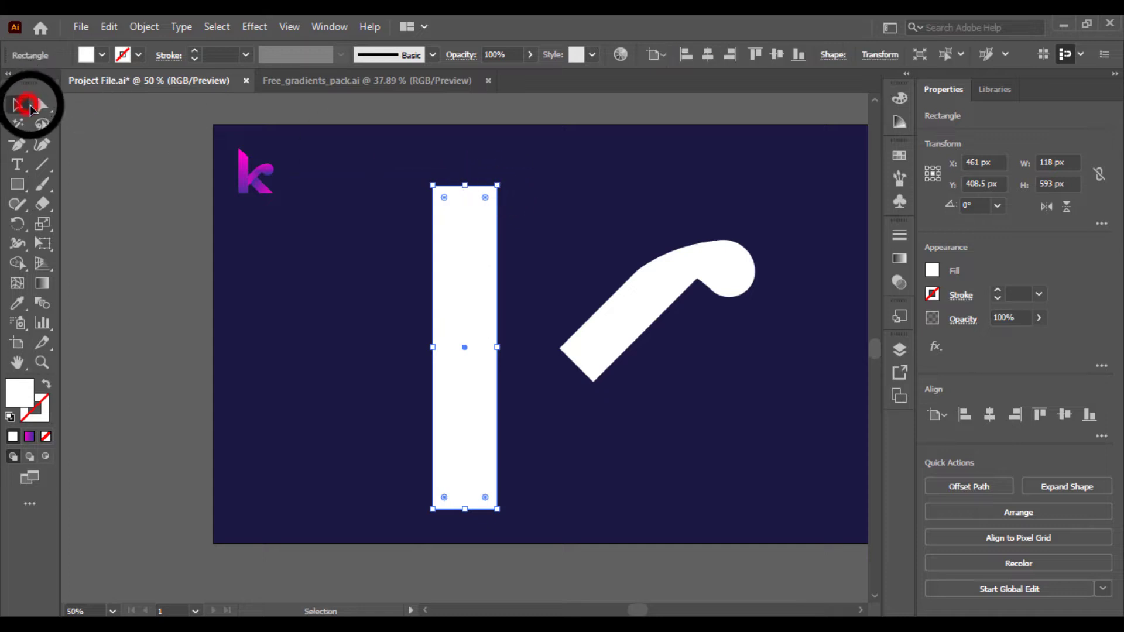
pyautogui.moveTo(499, 185); pyautogui.dragTo(490, 245)
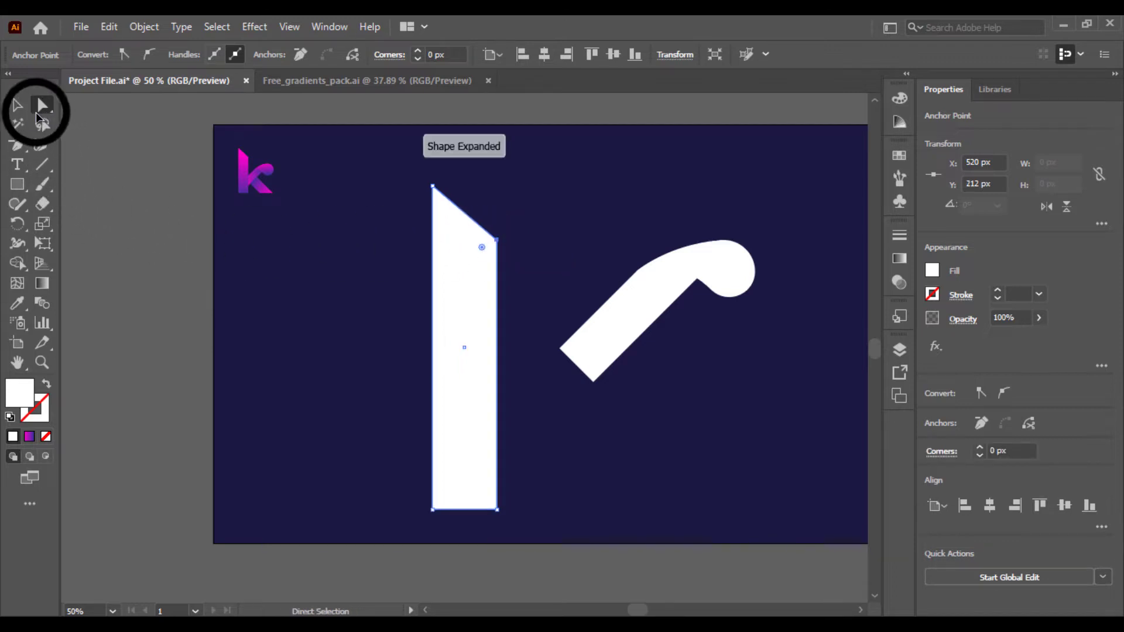
pyautogui.click(18, 105)
# Step: Move the slanted vertical bar right so it overlaps the lower end of the curved arm
pyautogui.moveTo(366, 253); pyautogui.dragTo(329, 312)
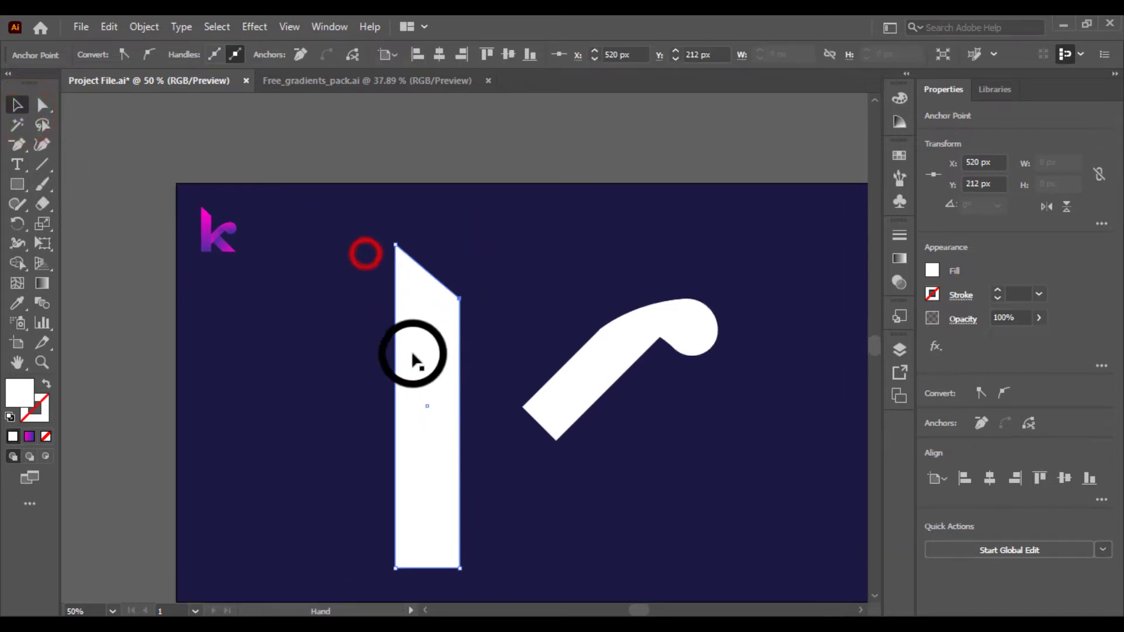
pyautogui.moveTo(454, 378); pyautogui.dragTo(550, 365)
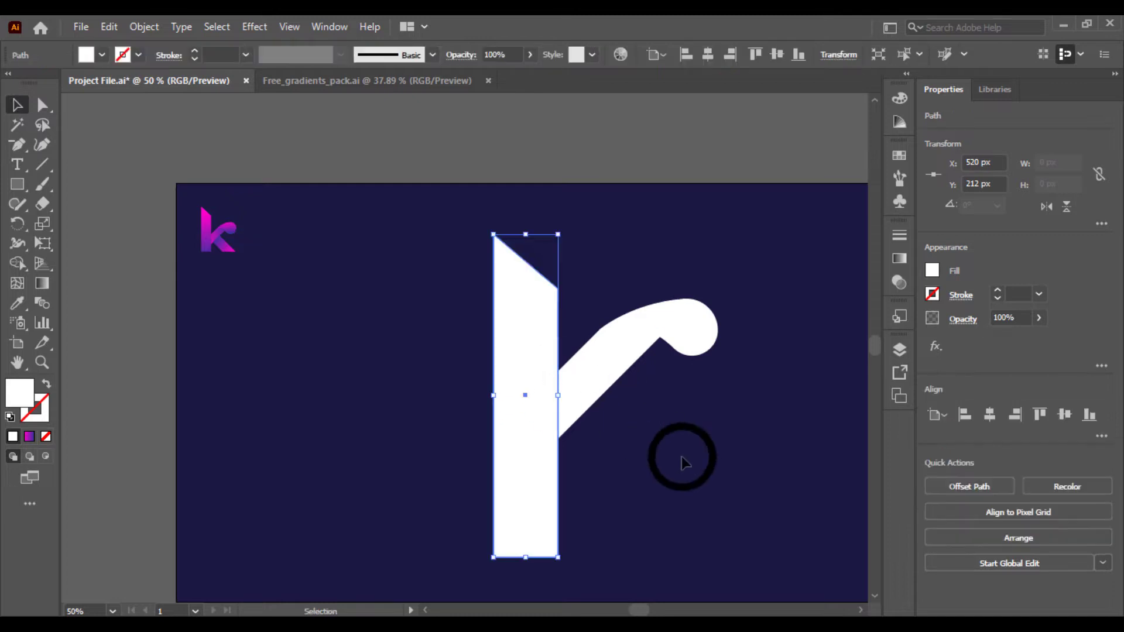
pyautogui.click(695, 459)
# Step: Move both pieces of the curved arm down along the vertical bar to about X 814, Y 390 px
pyautogui.moveTo(658, 451); pyautogui.dragTo(580, 445)
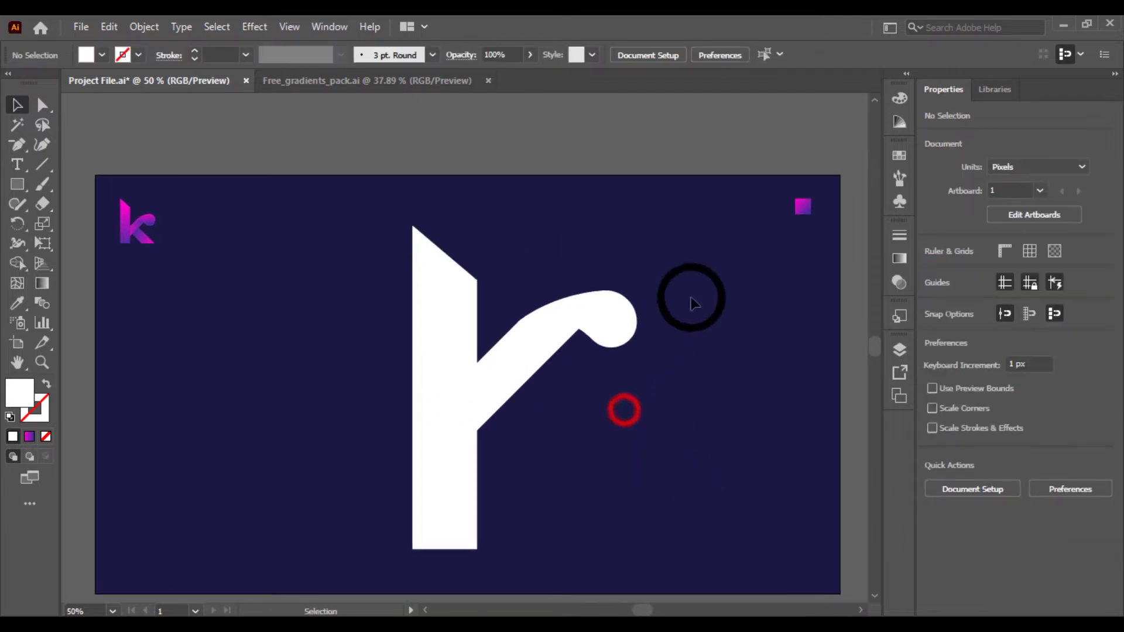
pyautogui.moveTo(529, 358); pyautogui.dragTo(531, 391)
pyautogui.click(602, 431)
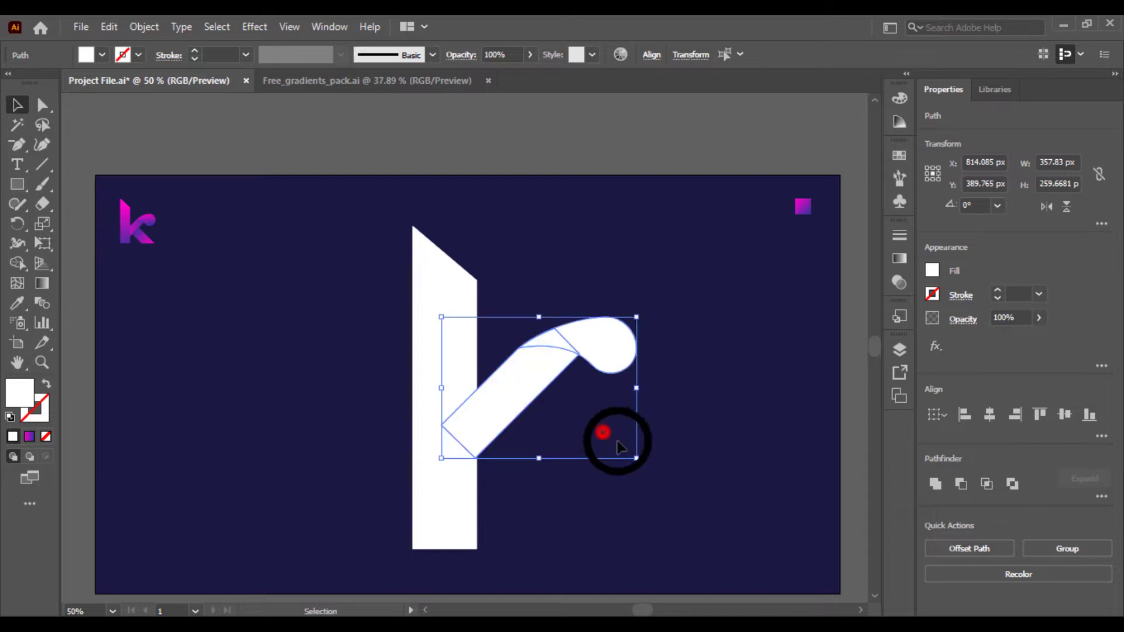
pyautogui.click(615, 476)
# Step: Duplicate the diagonal bar to about X 920, Y 509 px below the arm and reflect the copy across a vertical axis
pyautogui.click(518, 403)
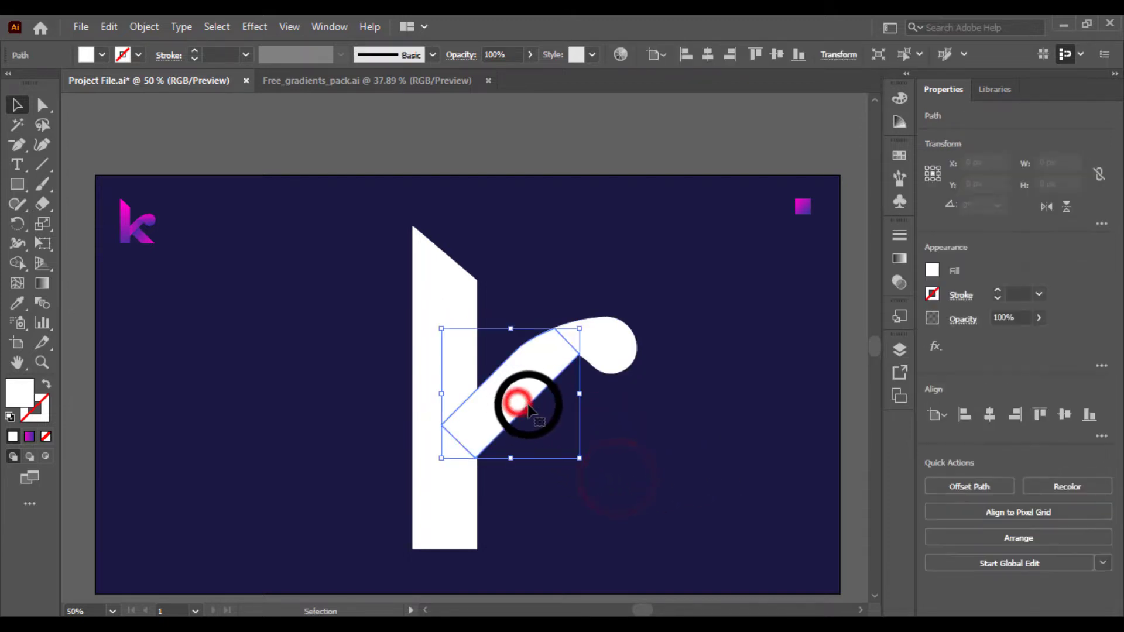
pyautogui.moveTo(515, 389); pyautogui.dragTo(605, 439)
pyautogui.rightClick(605, 439)
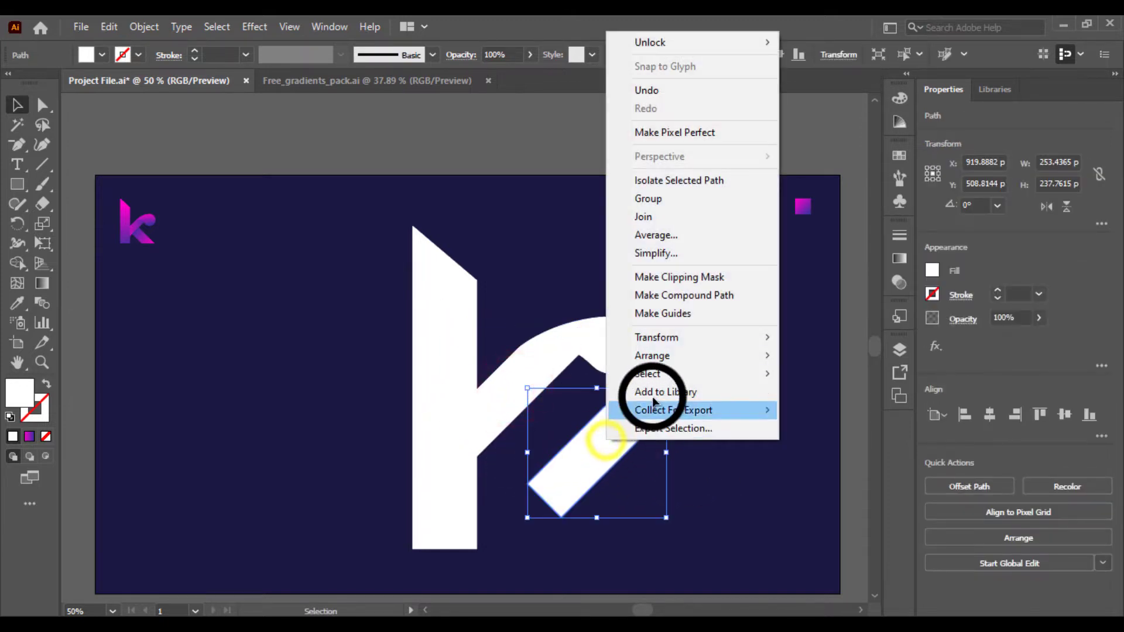
pyautogui.moveTo(696, 359)
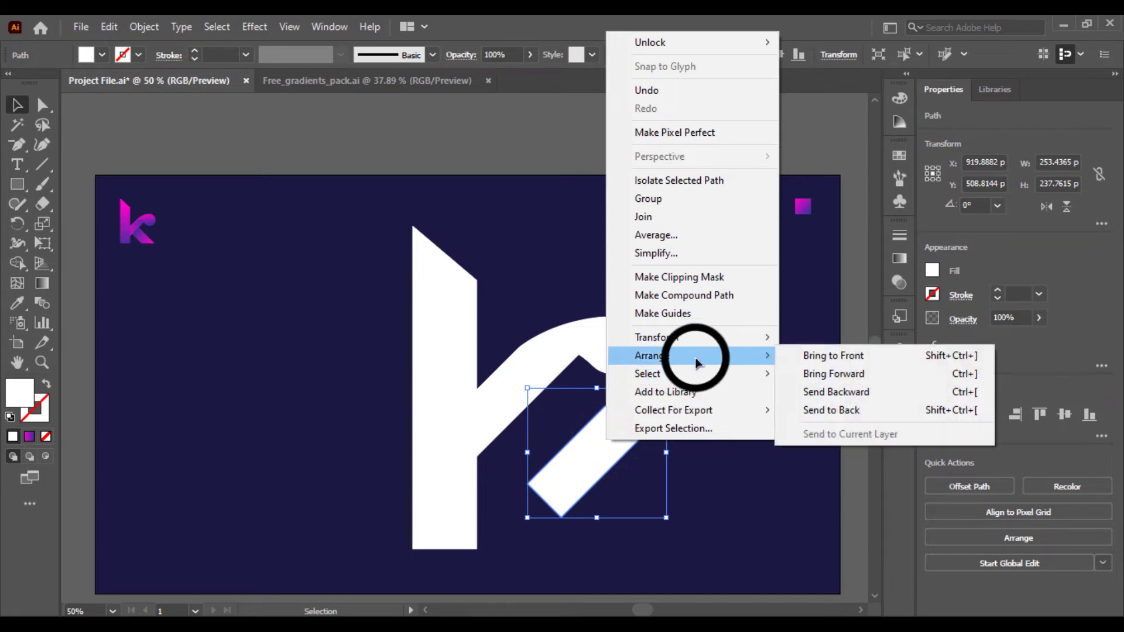
pyautogui.moveTo(712, 339)
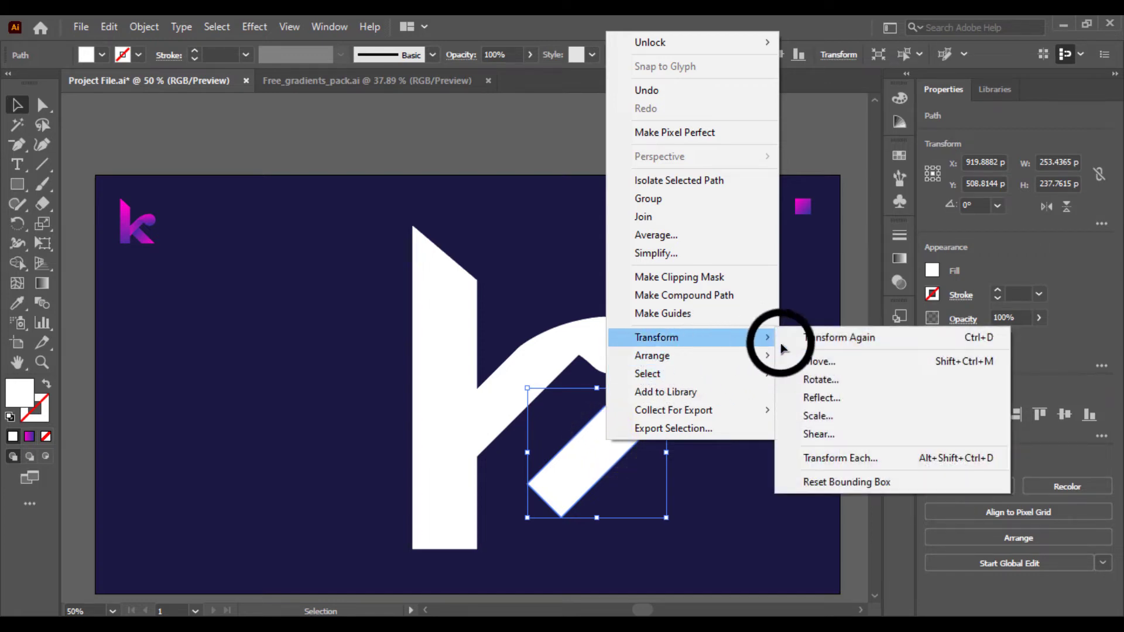
pyautogui.click(829, 398)
pyautogui.click(582, 426)
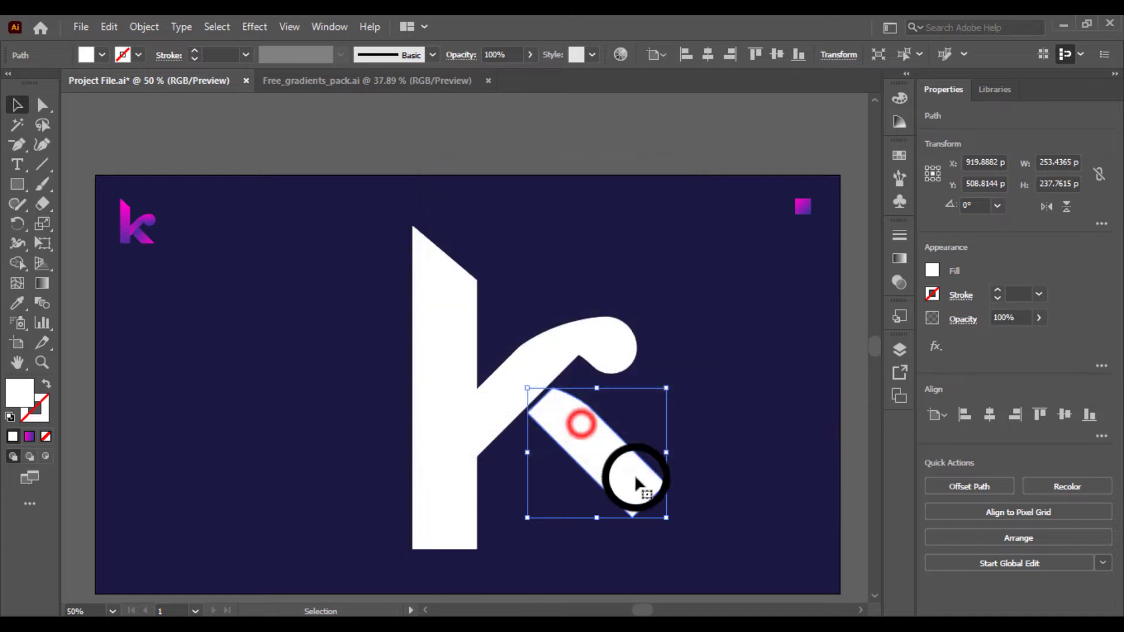
# Step: Move the mirrored bar to the junction of the stem and arm and enlarge it to about 316 by 297 px
pyautogui.moveTo(635, 477); pyautogui.dragTo(620, 524)
pyautogui.moveTo(644, 543)
pyautogui.mouseDown()
pyautogui.moveTo(602, 534)
pyautogui.moveTo(597, 519)
pyautogui.moveTo(609, 565)
pyautogui.moveTo(646, 568)
pyautogui.mouseUp()
pyautogui.scroll(-1, 646, 568)
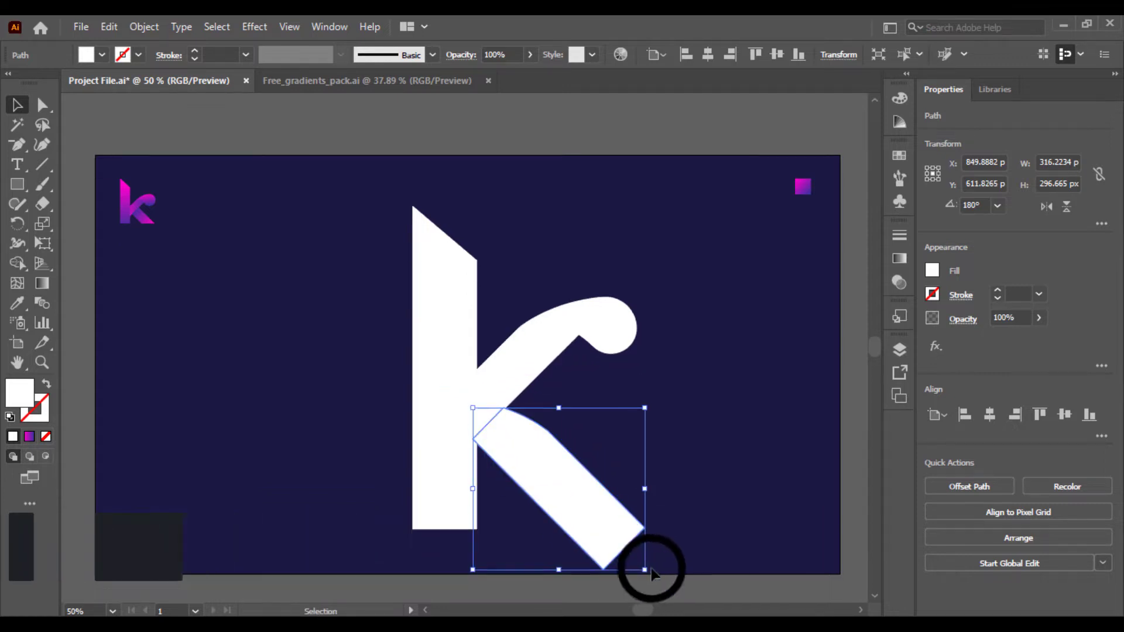
# Step: Enlarge the mirrored leg to about 410 by 385 px and move it to about X 885, Y 582 px over the arm's base
pyautogui.hotkey('ctrl', '-')
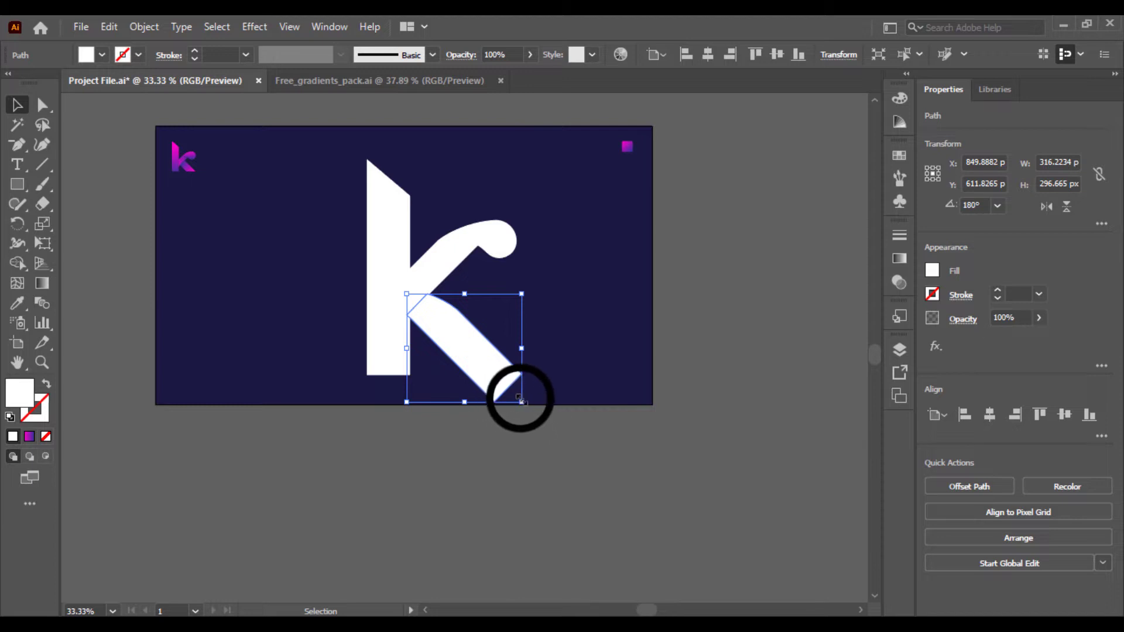
pyautogui.moveTo(522, 402); pyautogui.dragTo(537, 417)
pyautogui.moveTo(477, 353)
pyautogui.mouseDown()
pyautogui.moveTo(458, 308)
pyautogui.moveTo(463, 357)
pyautogui.moveTo(489, 347)
pyautogui.moveTo(521, 409)
pyautogui.mouseUp()
pyautogui.hotkey('ctrl', '=')
pyautogui.hotkey('ctrl', '=')
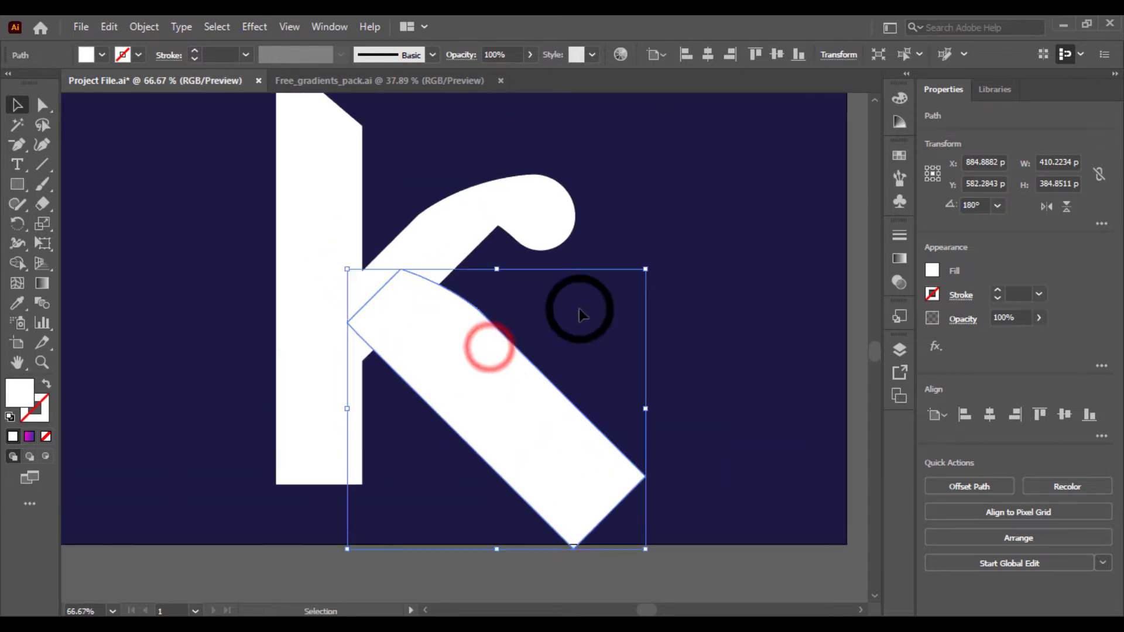
pyautogui.click(579, 307)
pyautogui.click(419, 312)
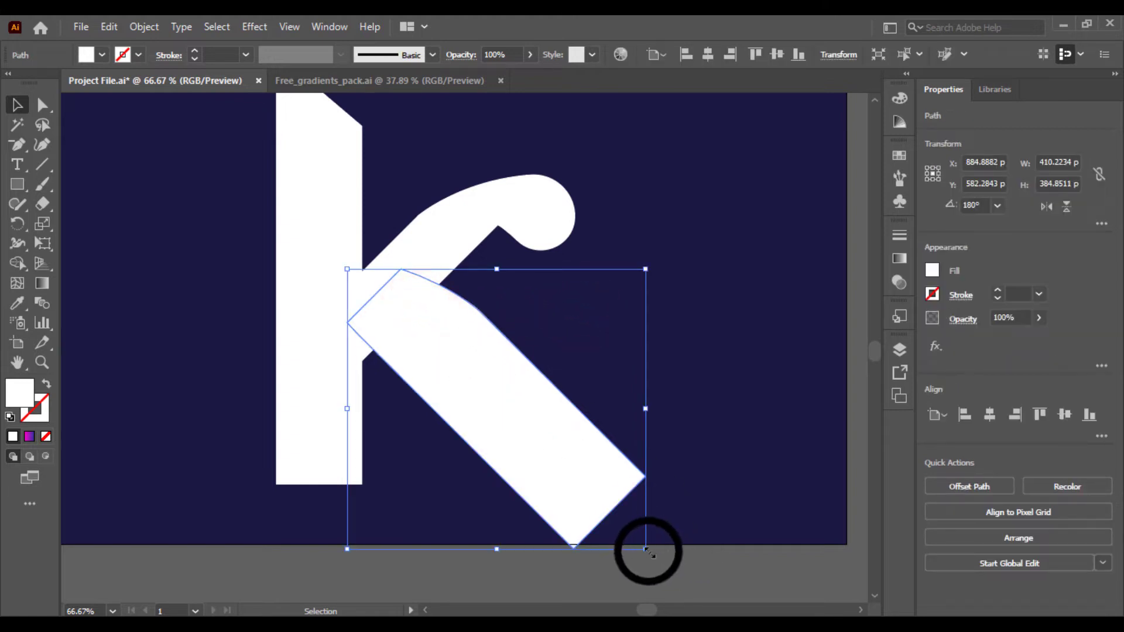
# Step: Replace the mirrored leg with a new white rectangle about 119 by 495 px below the arm
pyautogui.press('Delete')
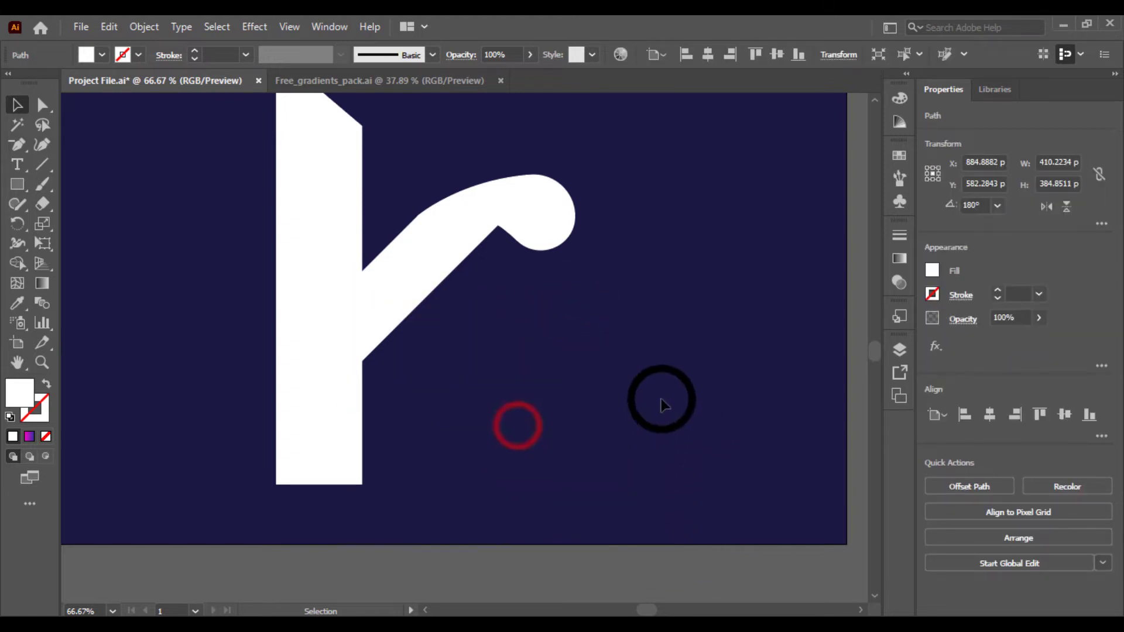
pyautogui.click(10, 185)
pyautogui.moveTo(556, 311); pyautogui.dragTo(642, 532)
pyautogui.scroll(4, 536, 404)
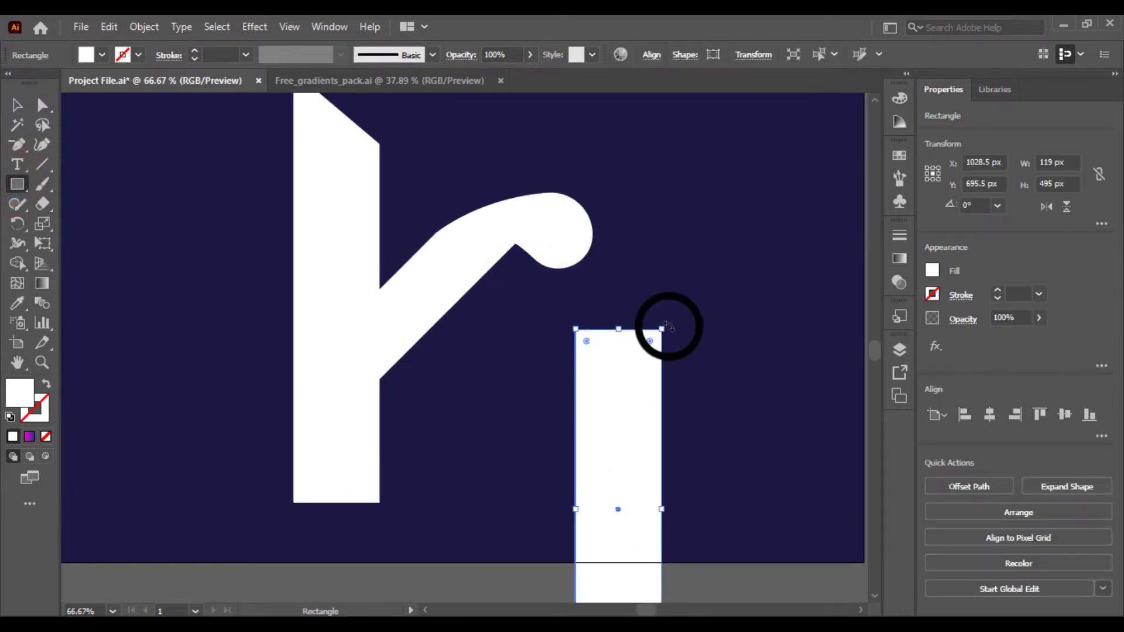
# Step: Rotate the new rectangle to 45° and place it across the stem as the diagonal leg at about X 800, Y 551 px
pyautogui.moveTo(668, 325); pyautogui.dragTo(391, 306)
pyautogui.click(16, 105)
pyautogui.click(590, 377)
pyautogui.moveTo(652, 386); pyautogui.dragTo(251, 497)
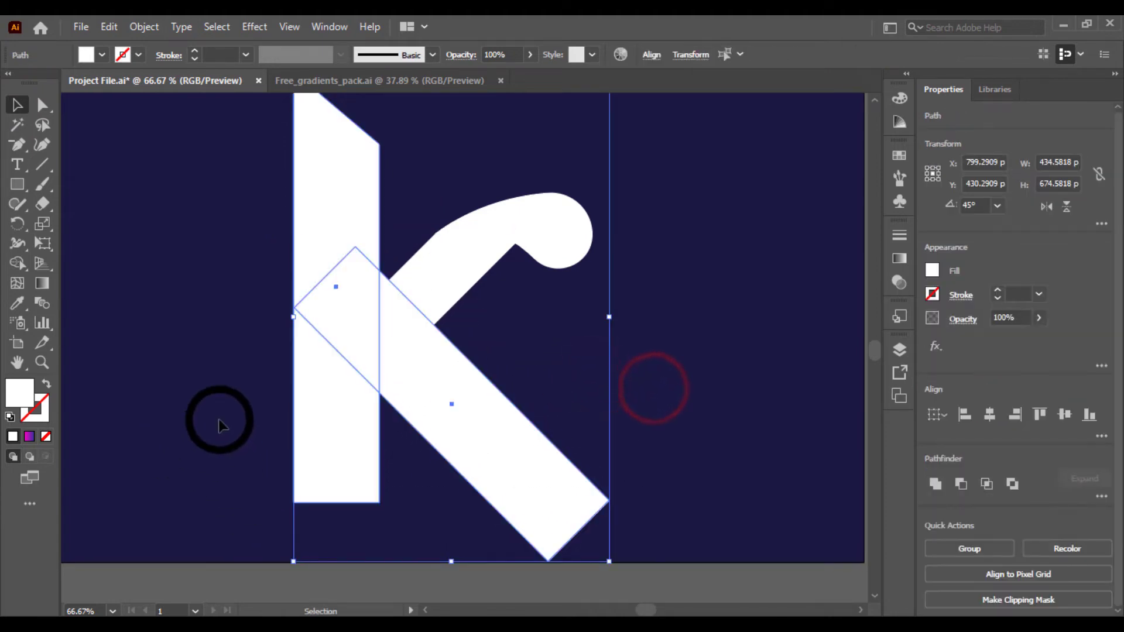
pyautogui.click(77, 215)
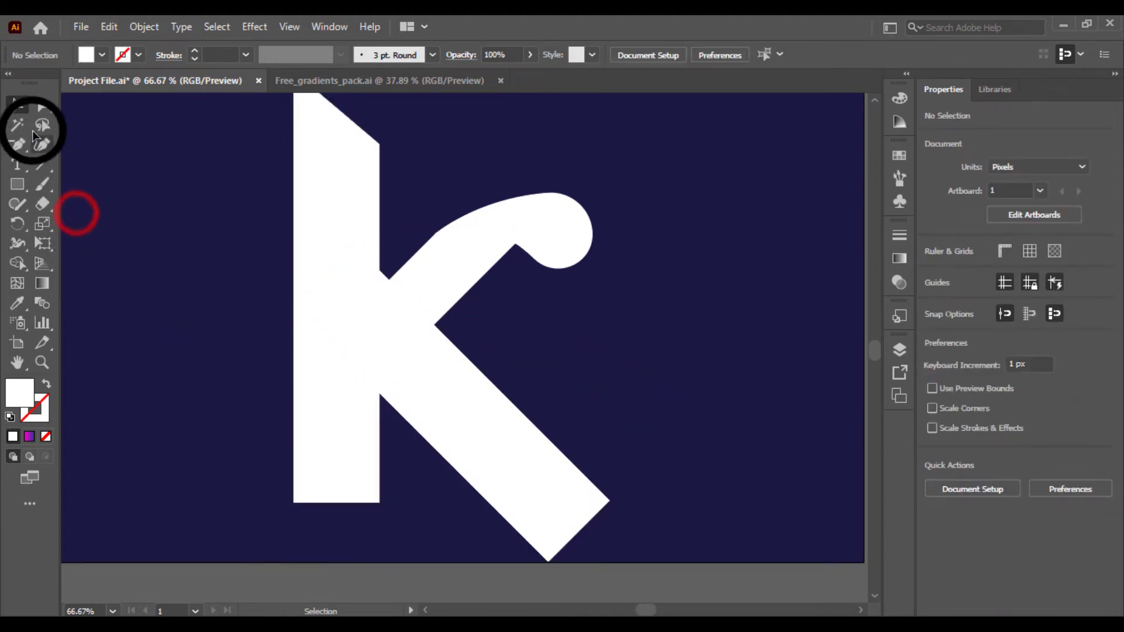
# Step: Draw a horizontal line about 580 px long from the stem's lower-left corner across the diagonal leg
pyautogui.click(44, 160)
pyautogui.moveTo(294, 502); pyautogui.dragTo(715, 531)
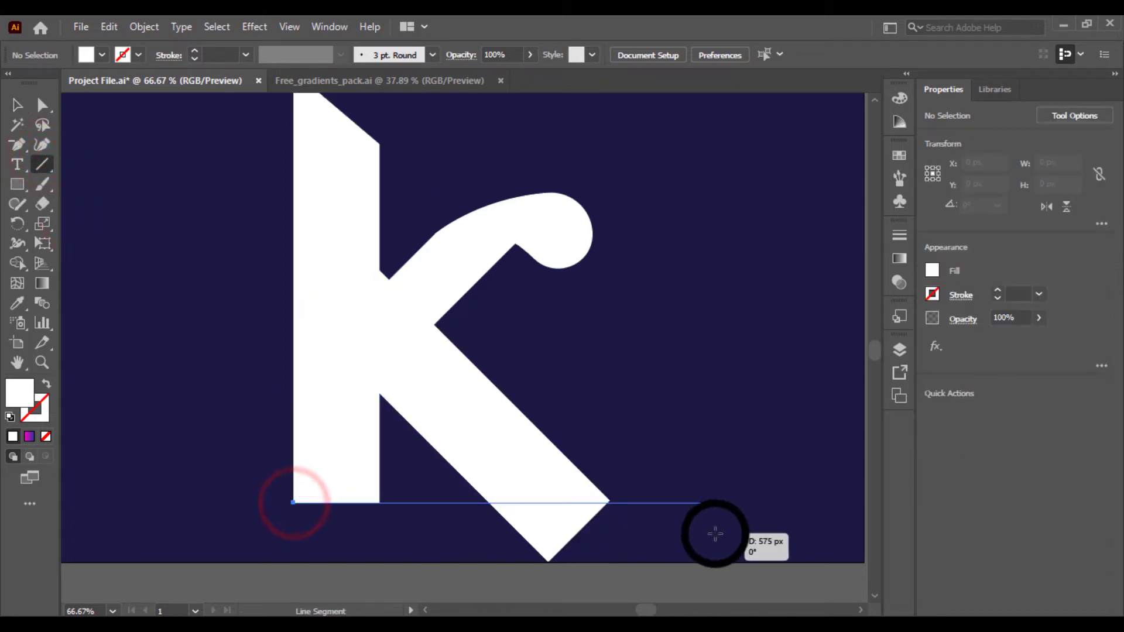
pyautogui.click(7, 107)
pyautogui.click(181, 195)
# Step: Reposition the diagonal leg lower and further right so that it meets the arm's base and crosses the horizontal line
pyautogui.click(442, 396)
pyautogui.click(509, 420)
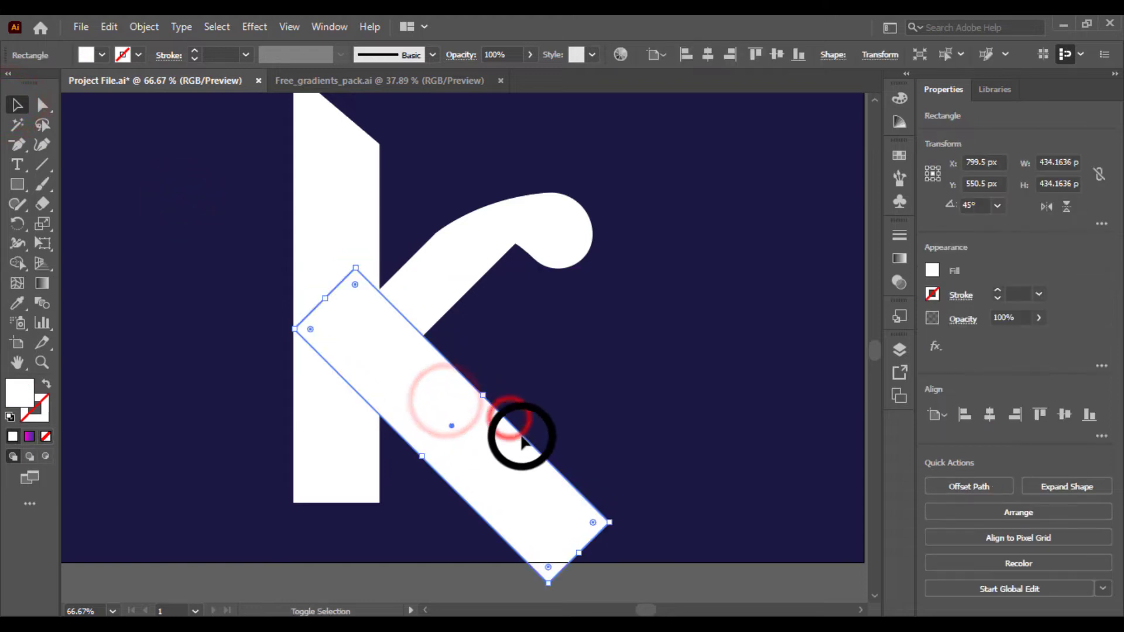
pyautogui.moveTo(650, 424); pyautogui.dragTo(357, 537)
pyautogui.moveTo(334, 381); pyautogui.dragTo(314, 431)
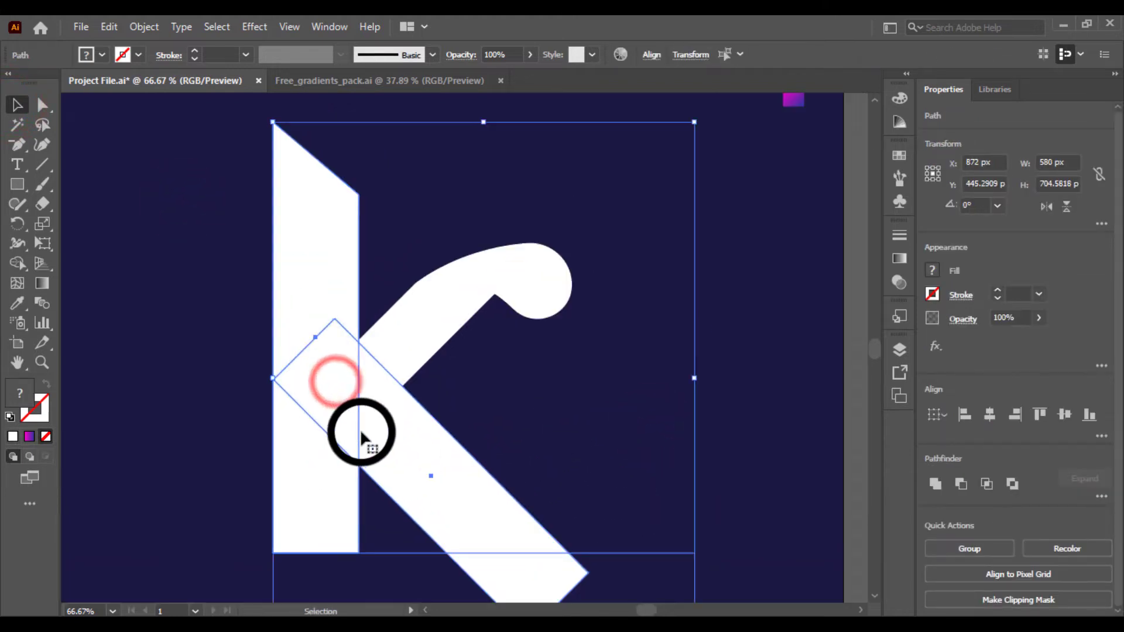
pyautogui.click(508, 418)
pyautogui.moveTo(427, 454); pyautogui.dragTo(503, 444)
# Step: Trim away the part of the diagonal leg below the horizontal line with Shape Builder
pyautogui.keyDown('shift'); pyautogui.click(280, 550); pyautogui.keyUp('shift')
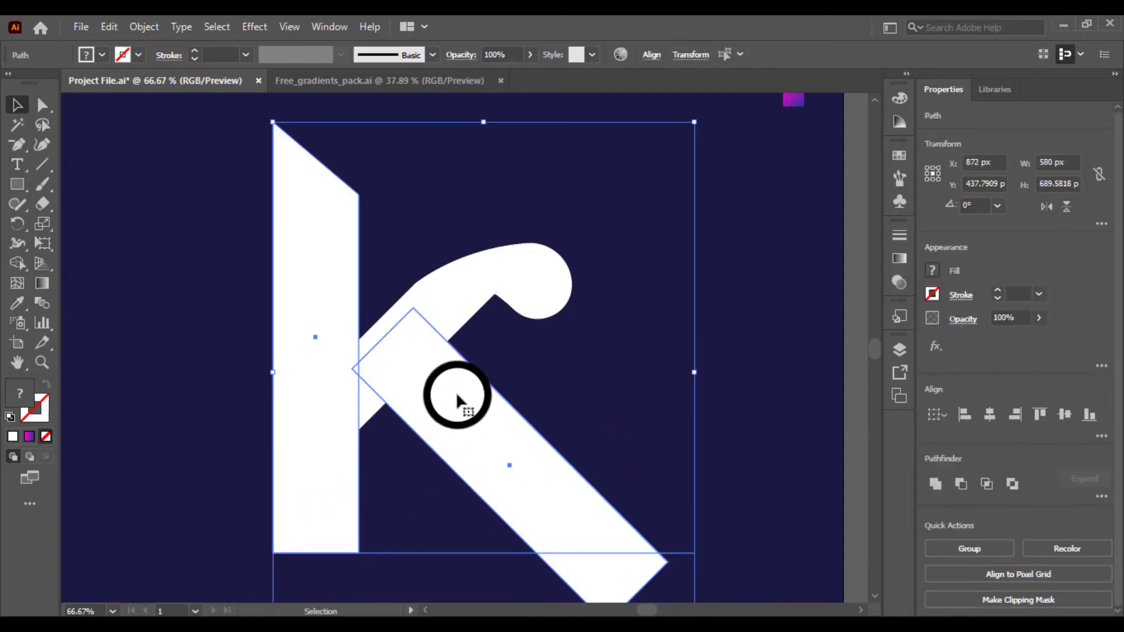
pyautogui.scroll(1, 462, 374)
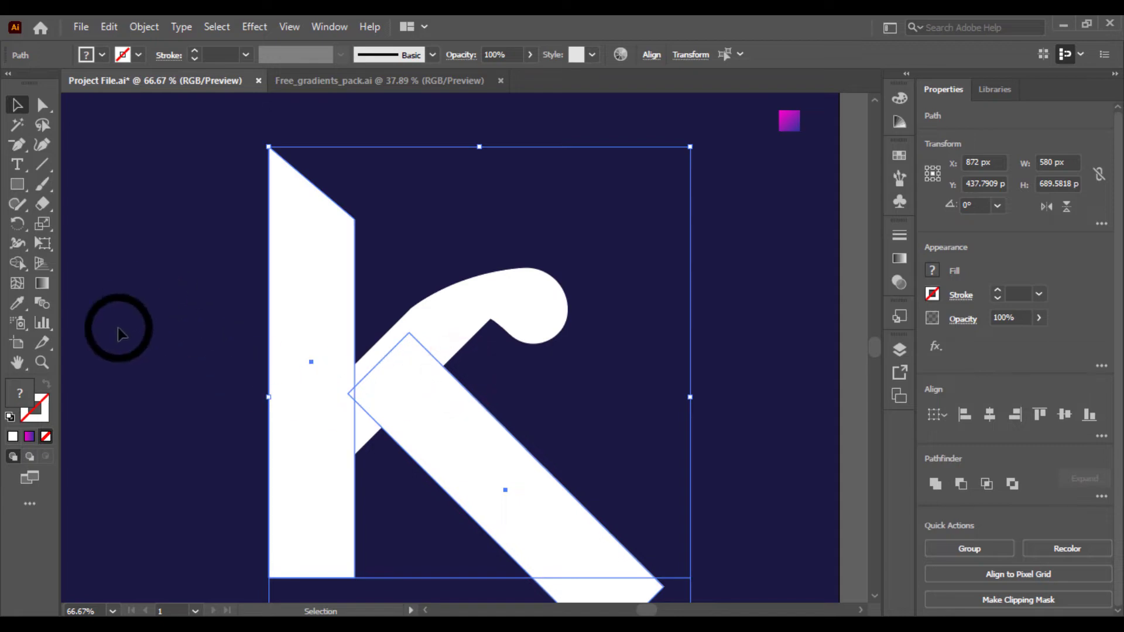
pyautogui.click(20, 265)
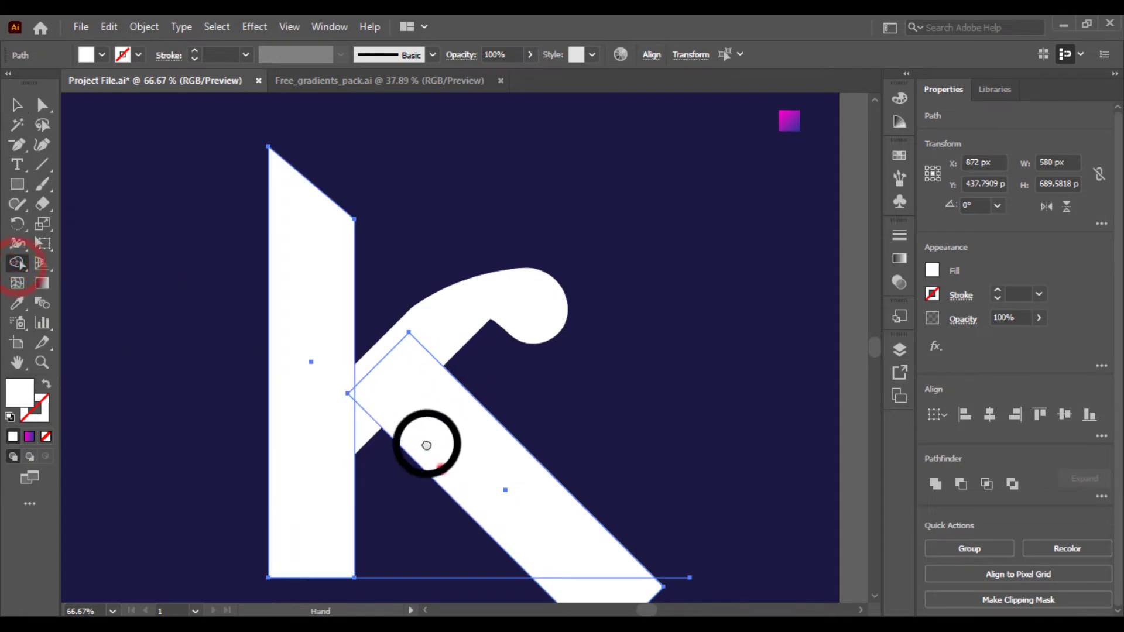
pyautogui.moveTo(442, 468); pyautogui.dragTo(410, 409)
pyautogui.keyDown('alt'); pyautogui.click(589, 542); pyautogui.keyUp('alt')
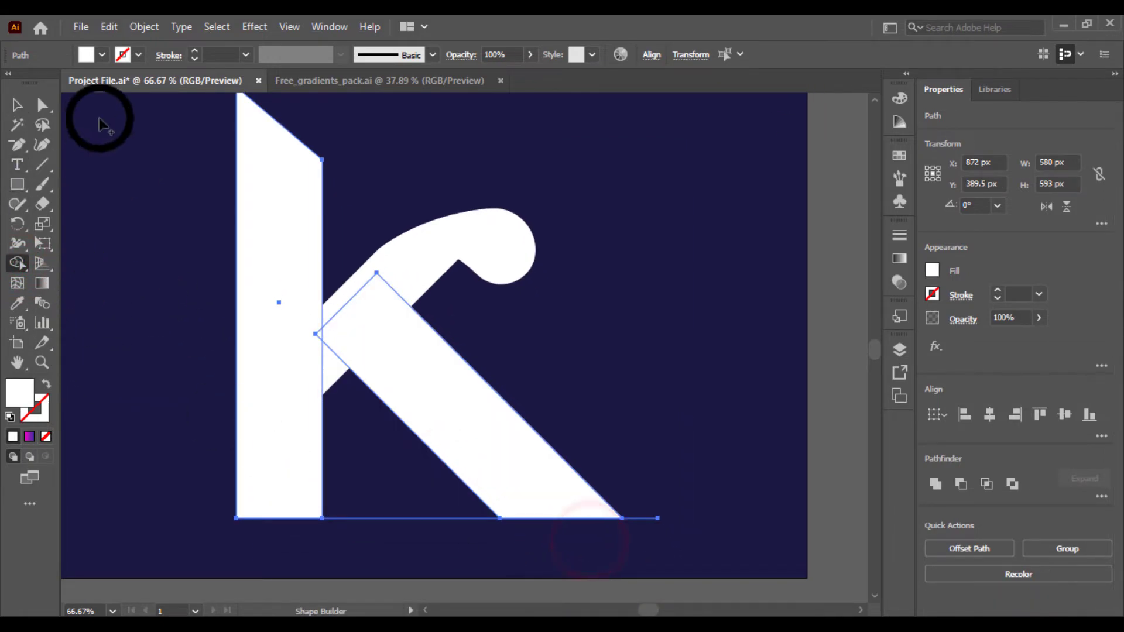
pyautogui.click(18, 106)
pyautogui.click(646, 387)
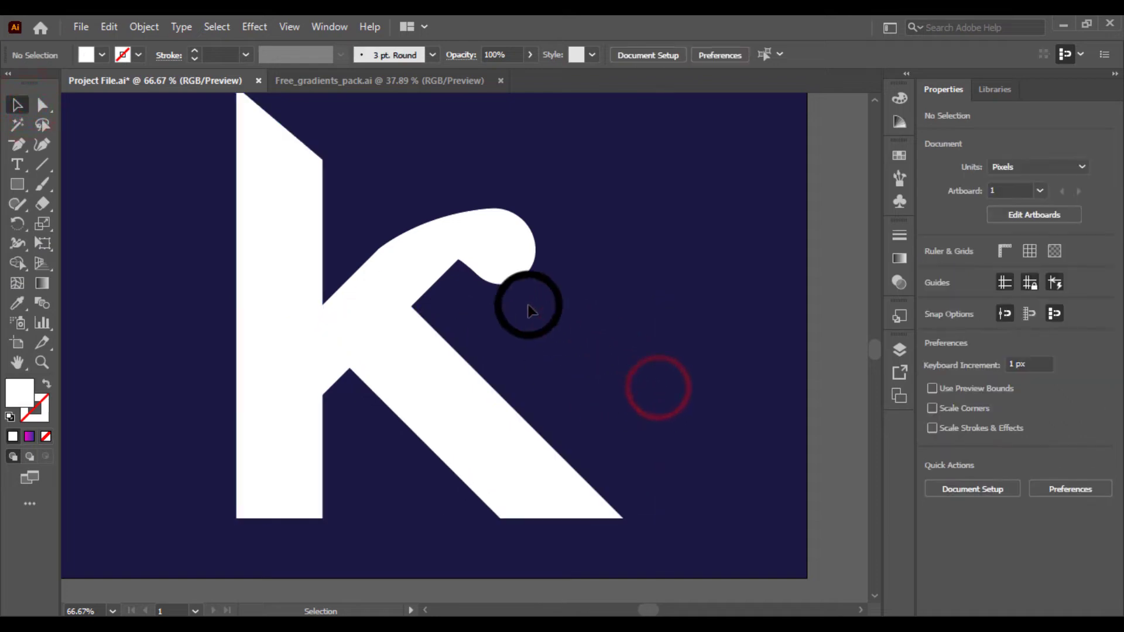
# Step: Enlarge both pieces of the curved arm to about 512 by 372 px and move them to about X 838, Y 372 px
pyautogui.click(413, 263)
pyautogui.keyDown('shift'); pyautogui.click(503, 228); pyautogui.keyUp('shift')
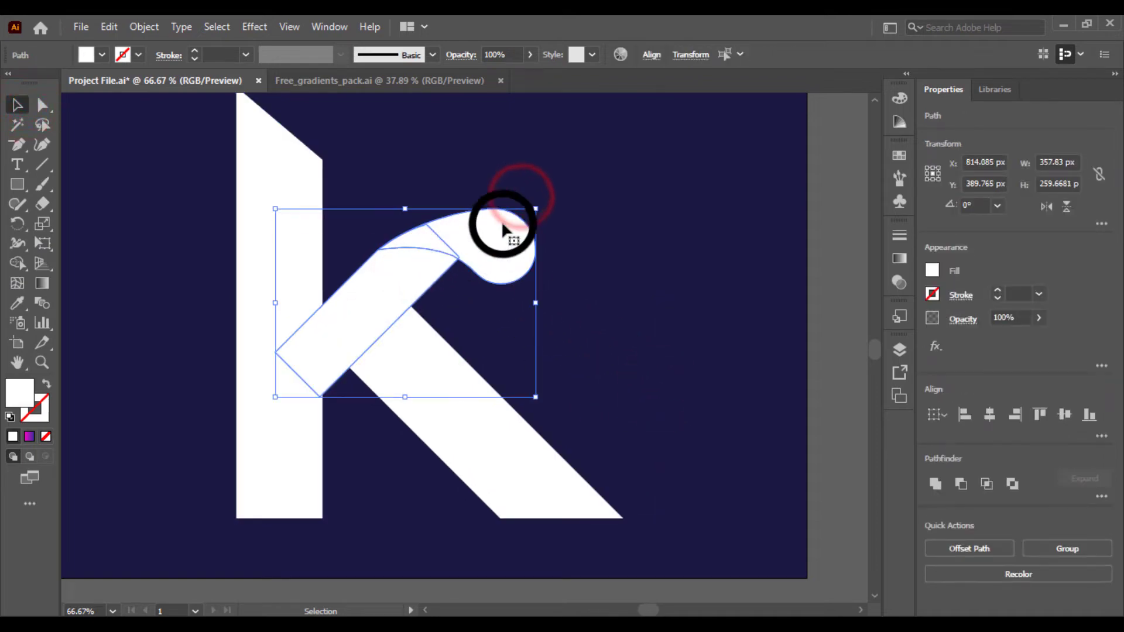
pyautogui.moveTo(539, 212); pyautogui.dragTo(597, 168)
pyautogui.moveTo(404, 249)
pyautogui.mouseDown()
pyautogui.moveTo(419, 238)
pyautogui.moveTo(418, 256)
pyautogui.mouseUp()
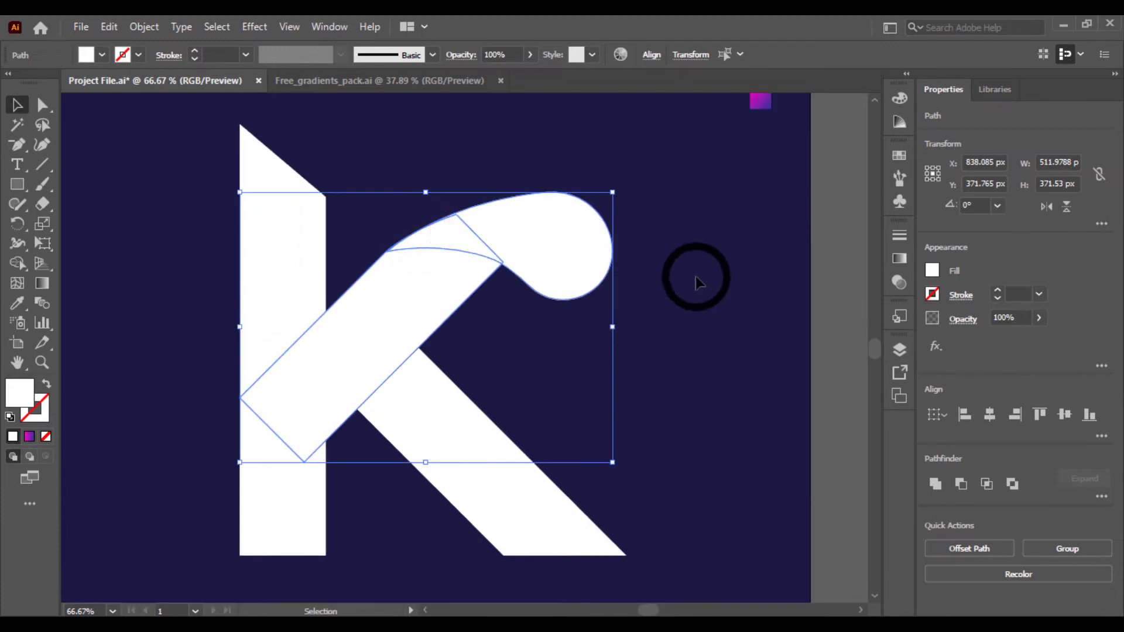
# Step: Examine the overall proportions of the K on the whole artboard
pyautogui.click(696, 276)
pyautogui.hotkey('ctrl', '-')
pyautogui.hotkey('ctrl', '-')
pyautogui.hotkey('ctrl', '-')
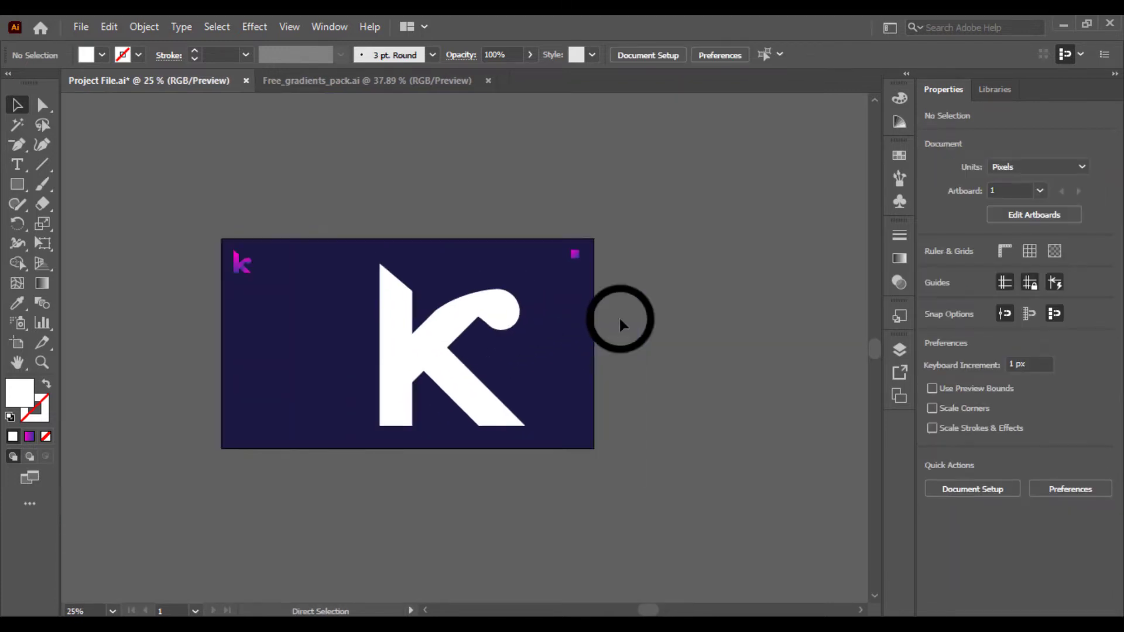
pyautogui.hotkey('ctrl', '+')
pyautogui.hotkey('ctrl', '+')
pyautogui.hotkey('ctrl', '-')
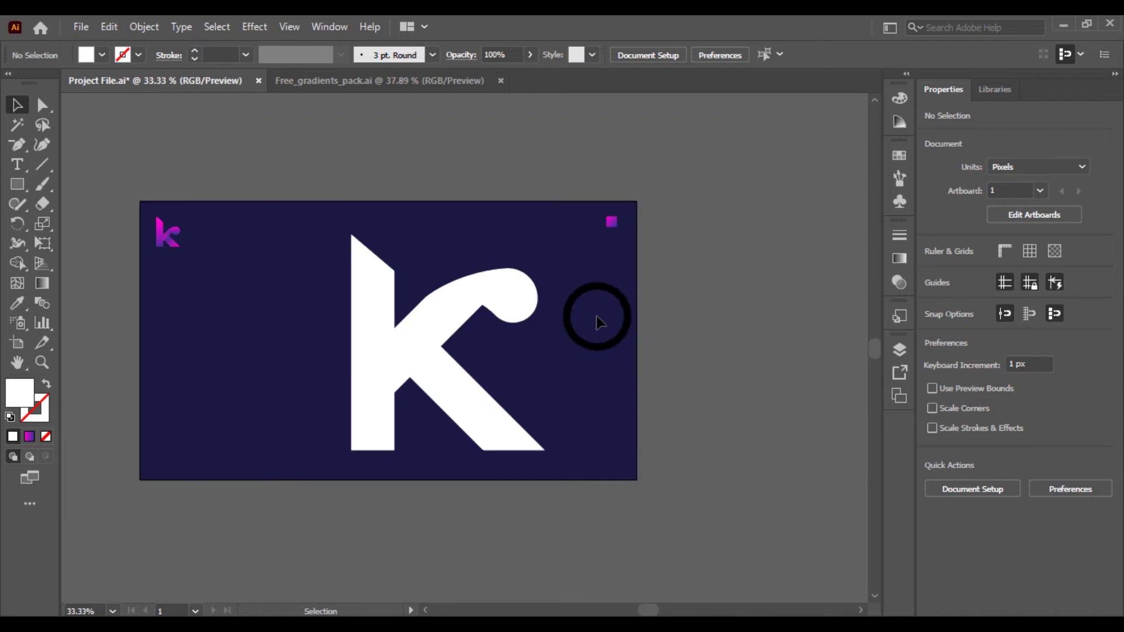
pyautogui.hotkey('ctrl', '+')
# Step: Inspect the joint between the arm's straight bar and the teardrop piece, checking how their outlines overlap along the upper edge
pyautogui.click(402, 288)
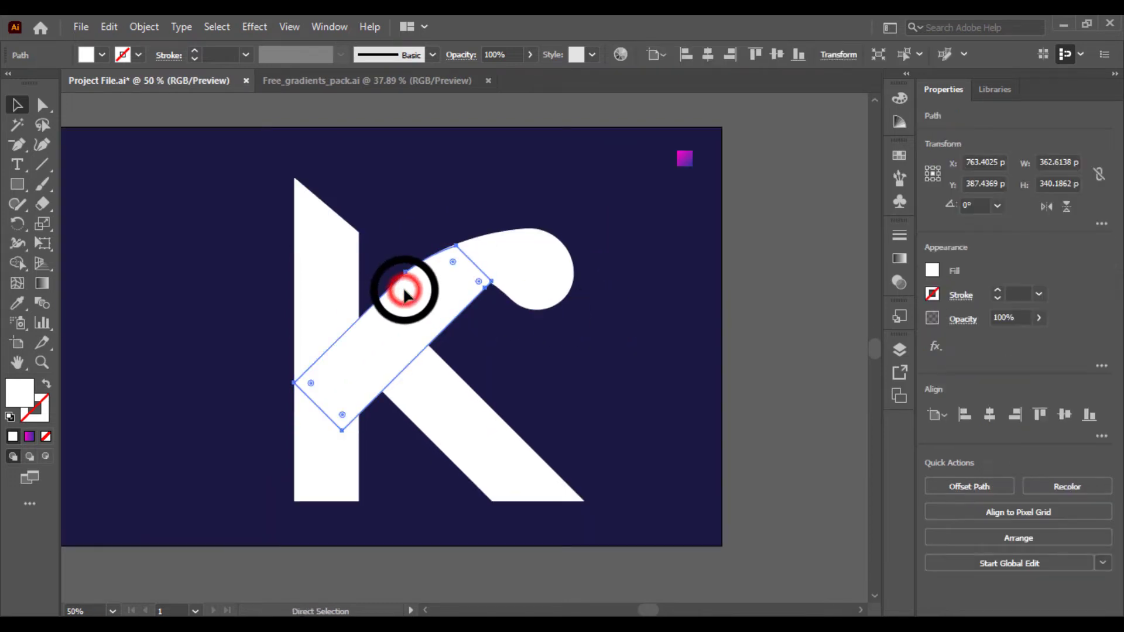
pyautogui.hotkey('ctrl', '+')
pyautogui.hotkey('ctrl', '+')
pyautogui.moveTo(403, 290); pyautogui.dragTo(376, 377)
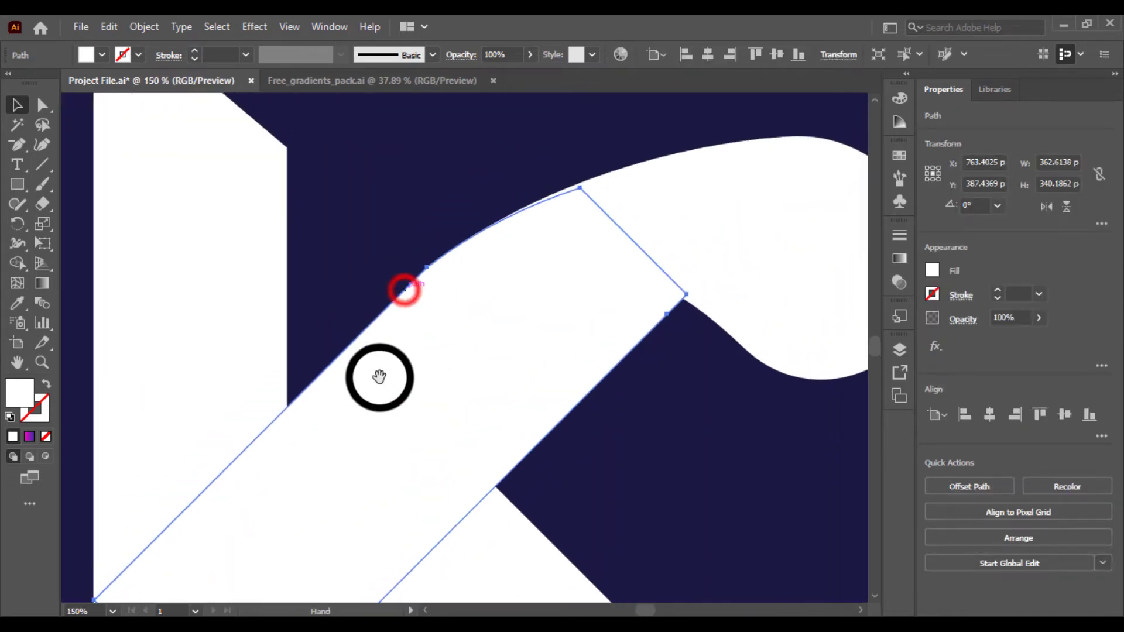
pyautogui.click(453, 321)
pyautogui.click(484, 150)
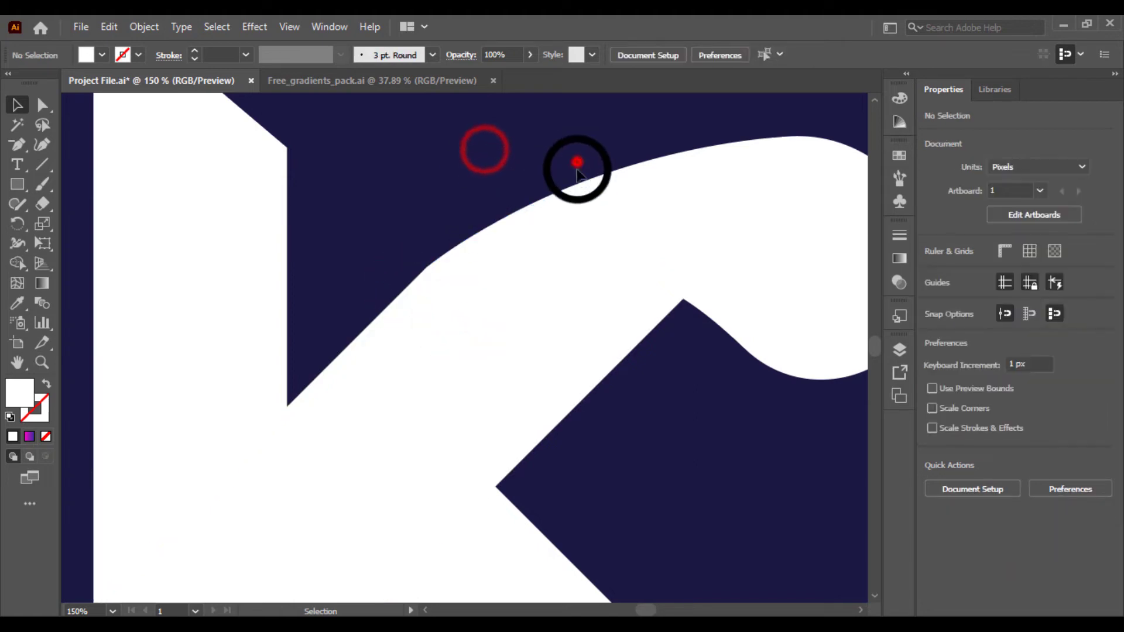
pyautogui.moveTo(577, 170); pyautogui.dragTo(574, 231)
pyautogui.click(510, 186)
pyautogui.click(592, 200)
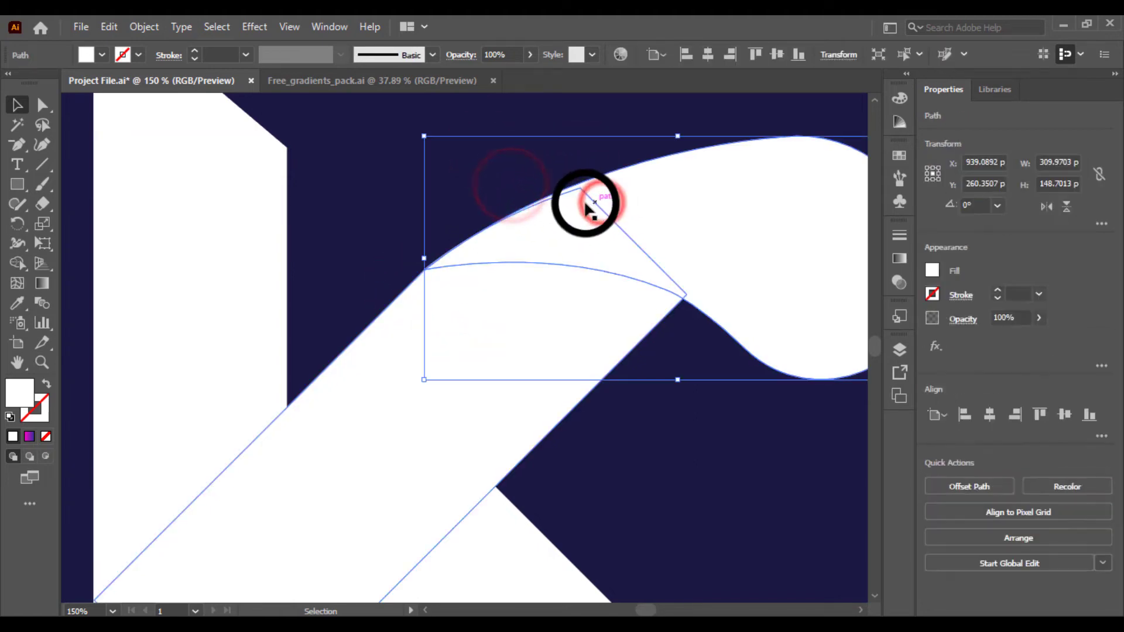
pyautogui.click(499, 183)
pyautogui.click(537, 219)
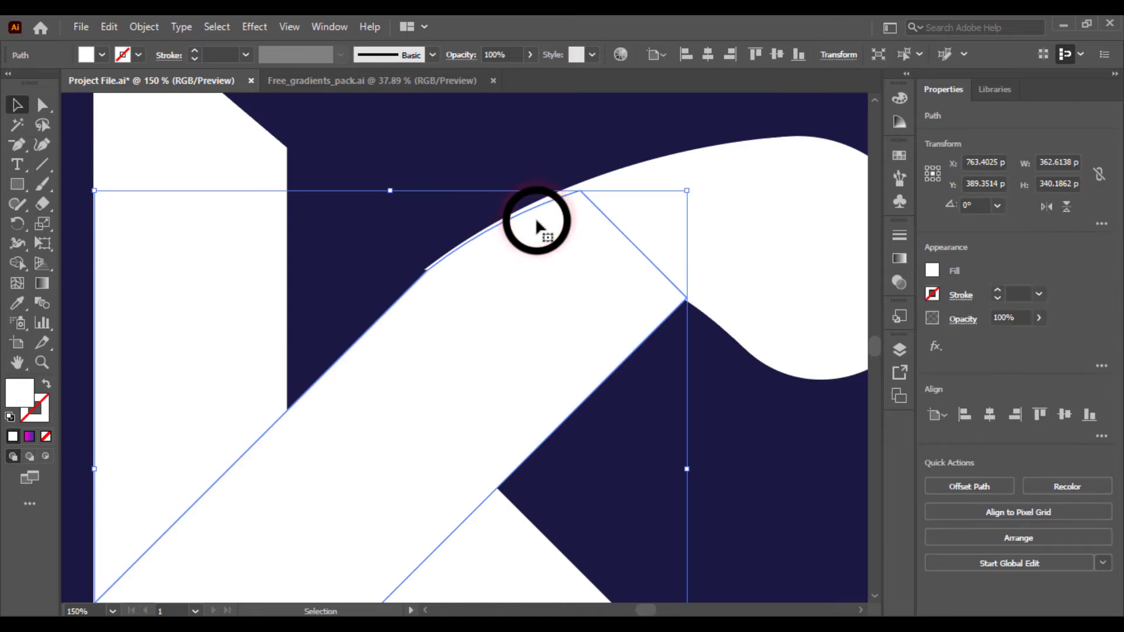
pyautogui.click(501, 160)
pyautogui.click(620, 186)
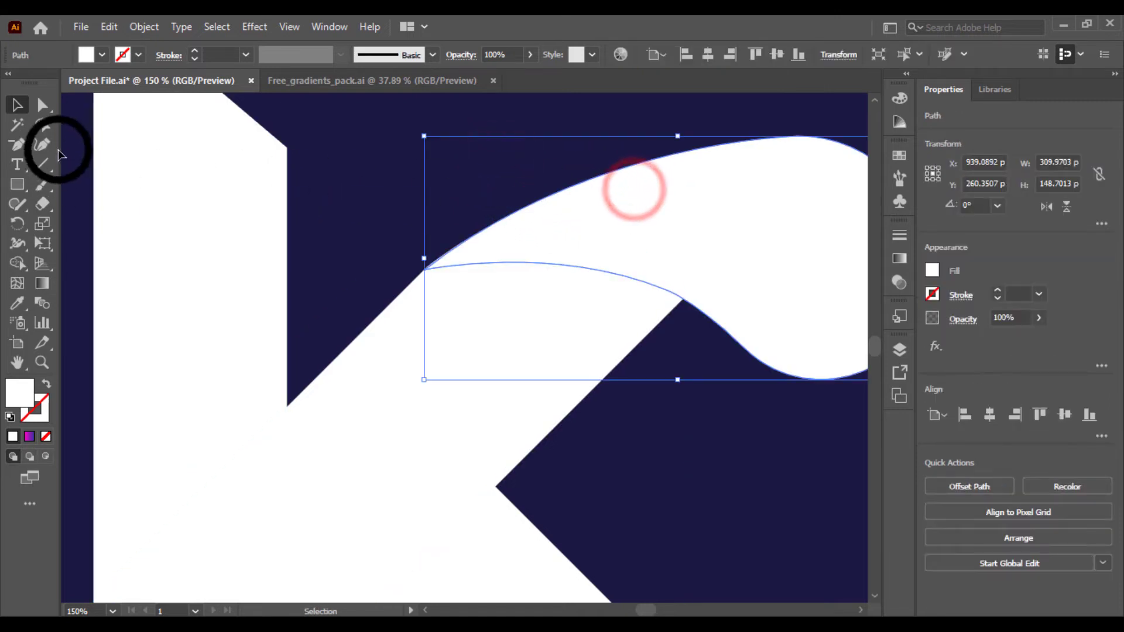
pyautogui.click(596, 235)
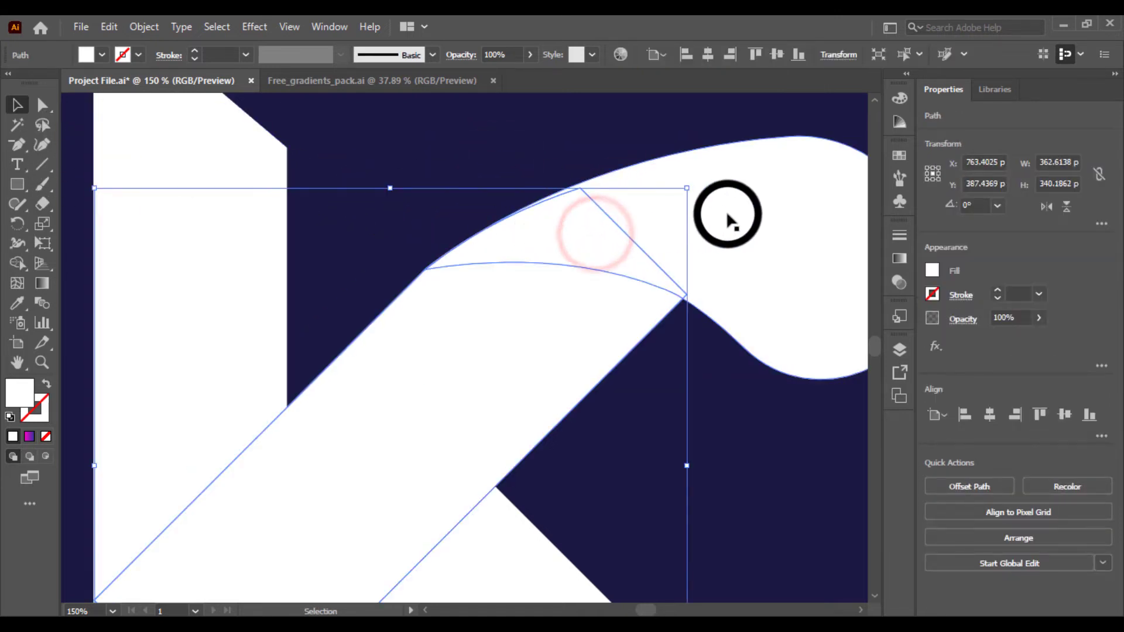
pyautogui.doubleClick(725, 212)
pyautogui.click(634, 214)
pyautogui.click(416, 170)
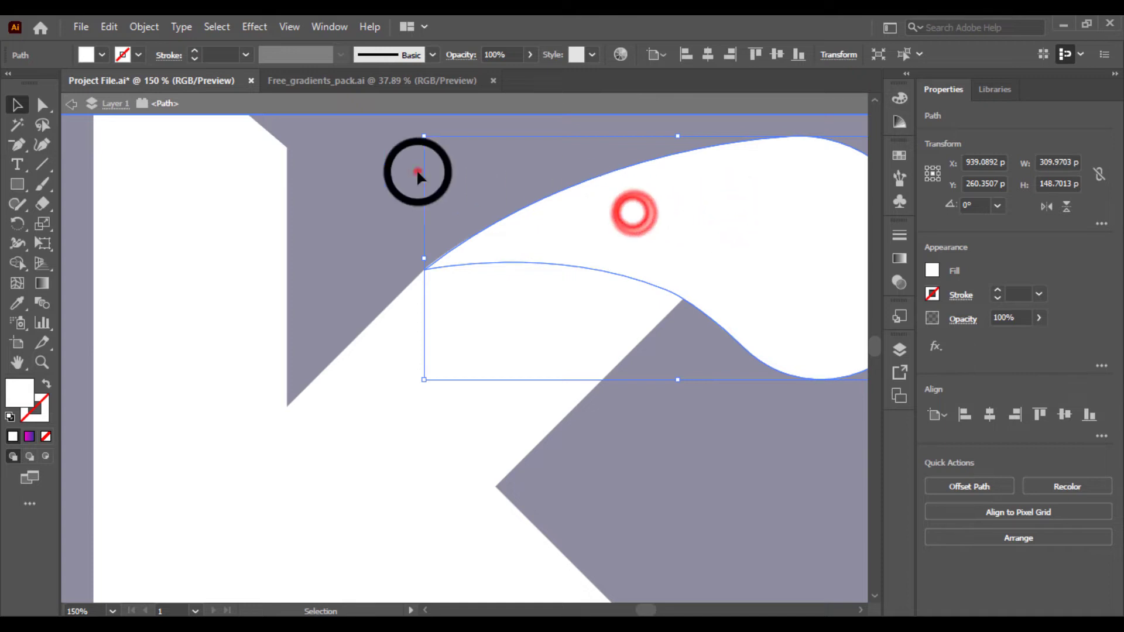
pyautogui.doubleClick(364, 172)
pyautogui.moveTo(376, 246); pyautogui.dragTo(444, 283)
pyautogui.click(369, 256)
pyautogui.moveTo(492, 253); pyautogui.dragTo(512, 270)
pyautogui.hotkey('ctrl', 'z')
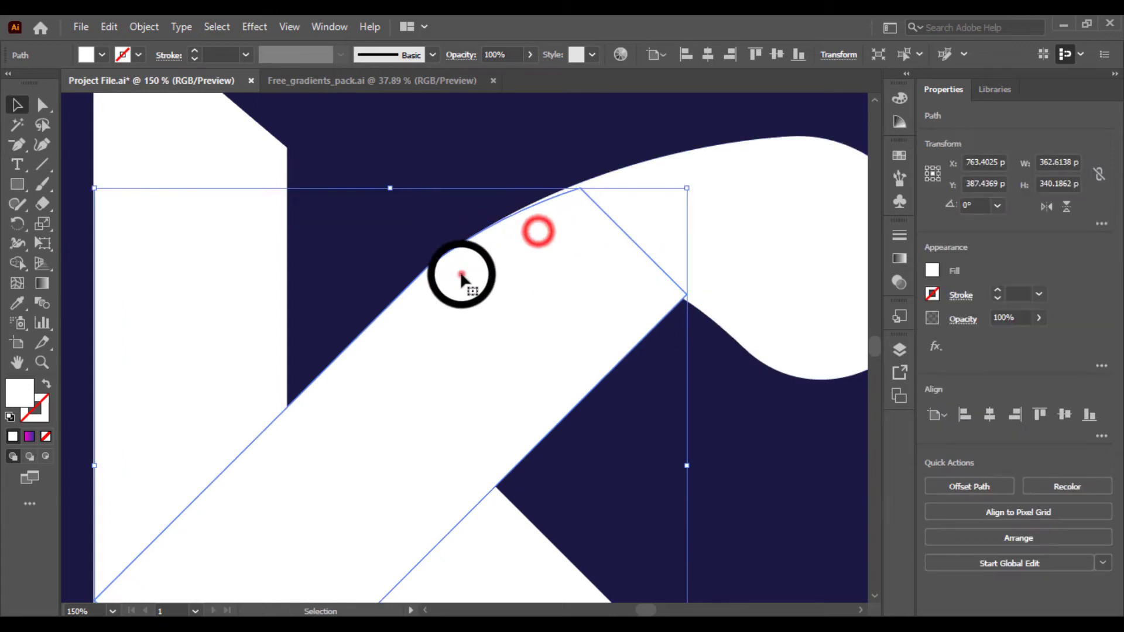
# Step: Move the straight bar's top corner anchor point onto the teardrop's upper edge at X 881, Y 214 px
pyautogui.click(460, 271)
pyautogui.click(42, 105)
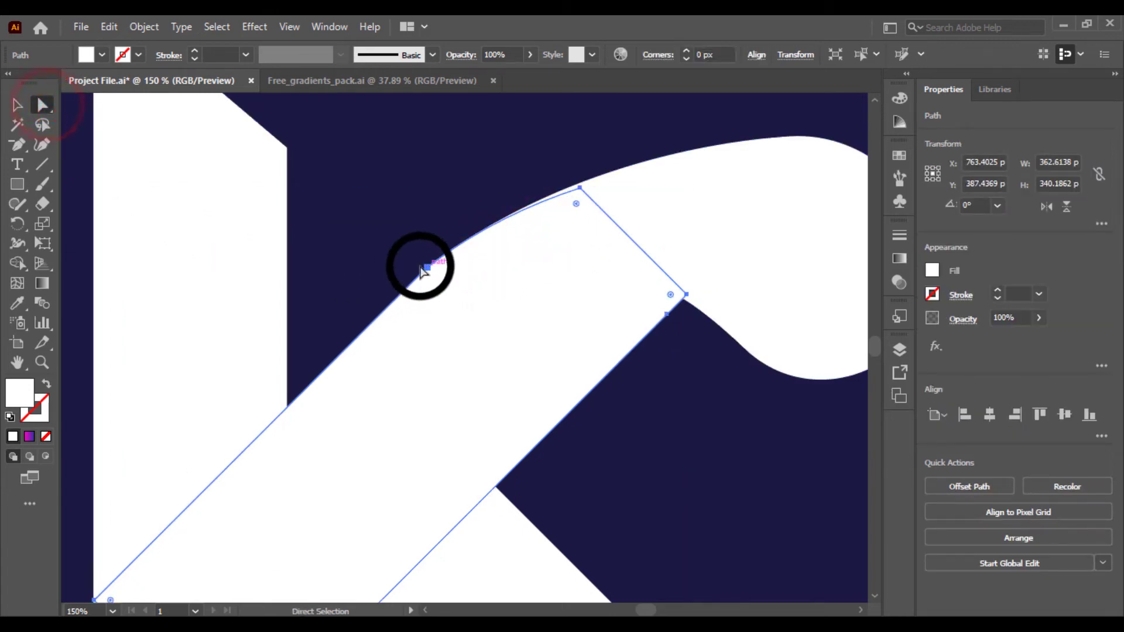
pyautogui.moveTo(401, 243); pyautogui.dragTo(456, 293)
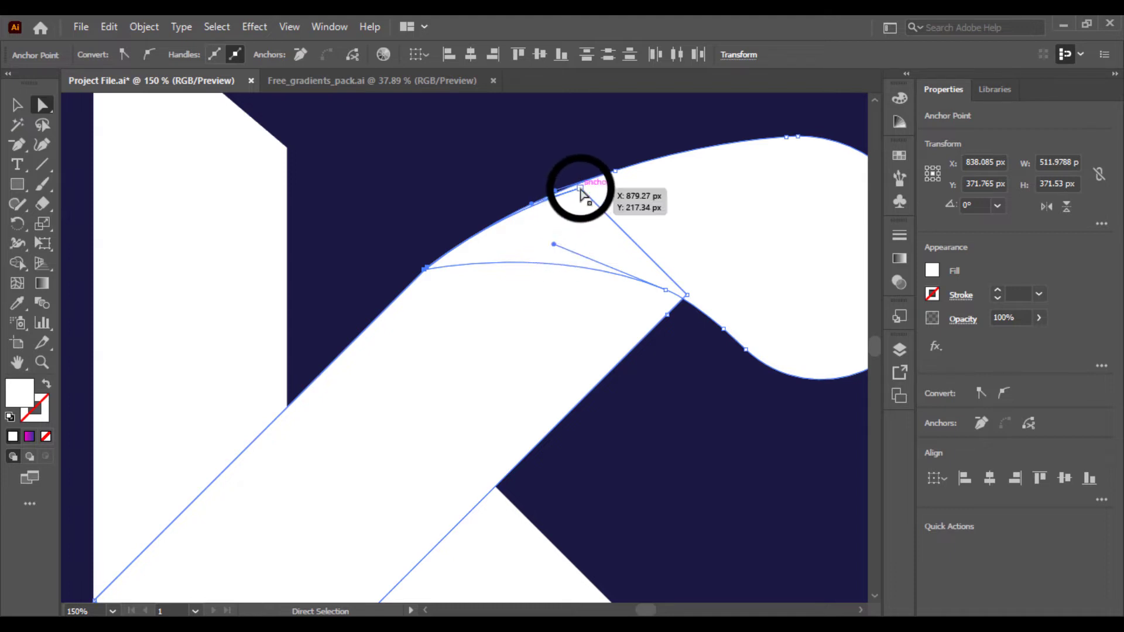
pyautogui.moveTo(579, 191); pyautogui.dragTo(584, 187)
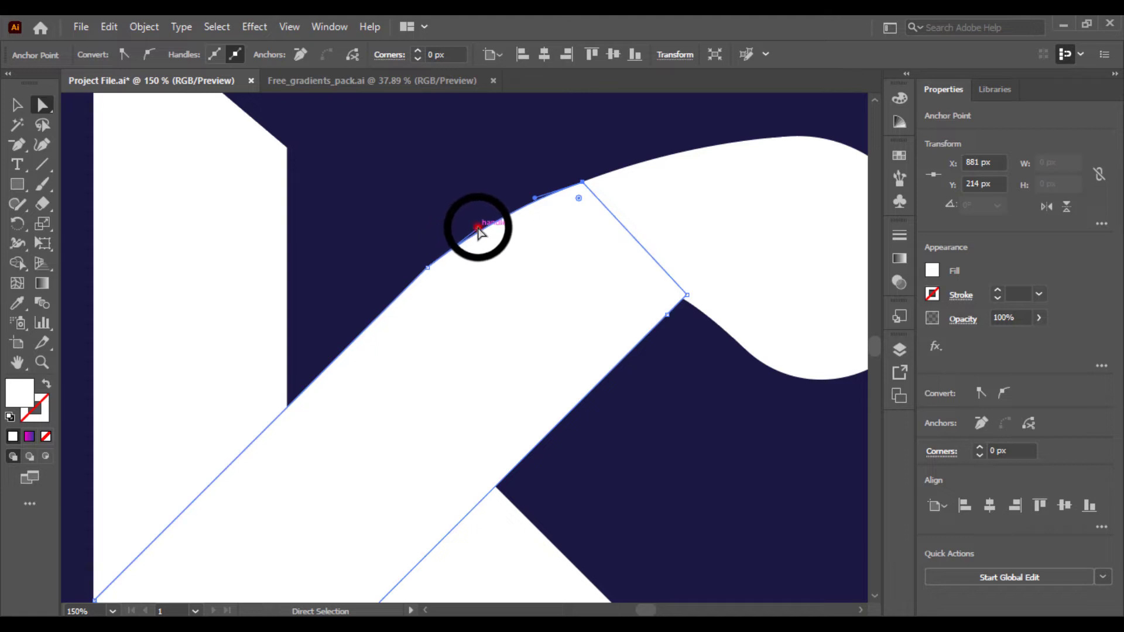
# Step: Round the straight bar's top corner to a radius of about 107 px
pyautogui.moveTo(478, 227); pyautogui.dragTo(289, 408)
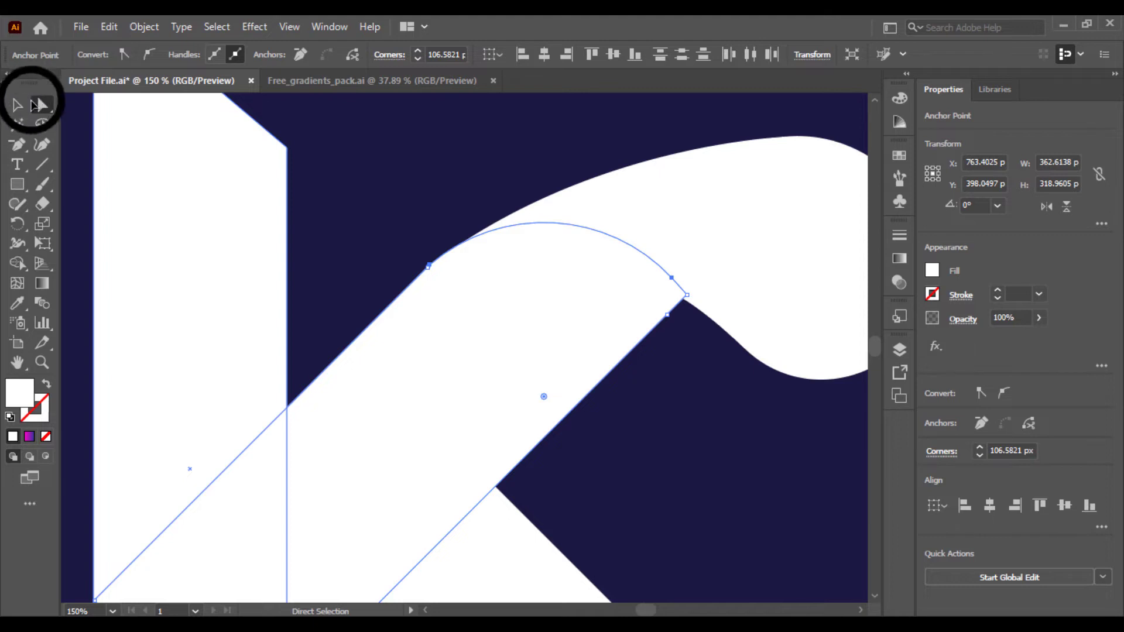
pyautogui.click(17, 104)
pyautogui.click(491, 158)
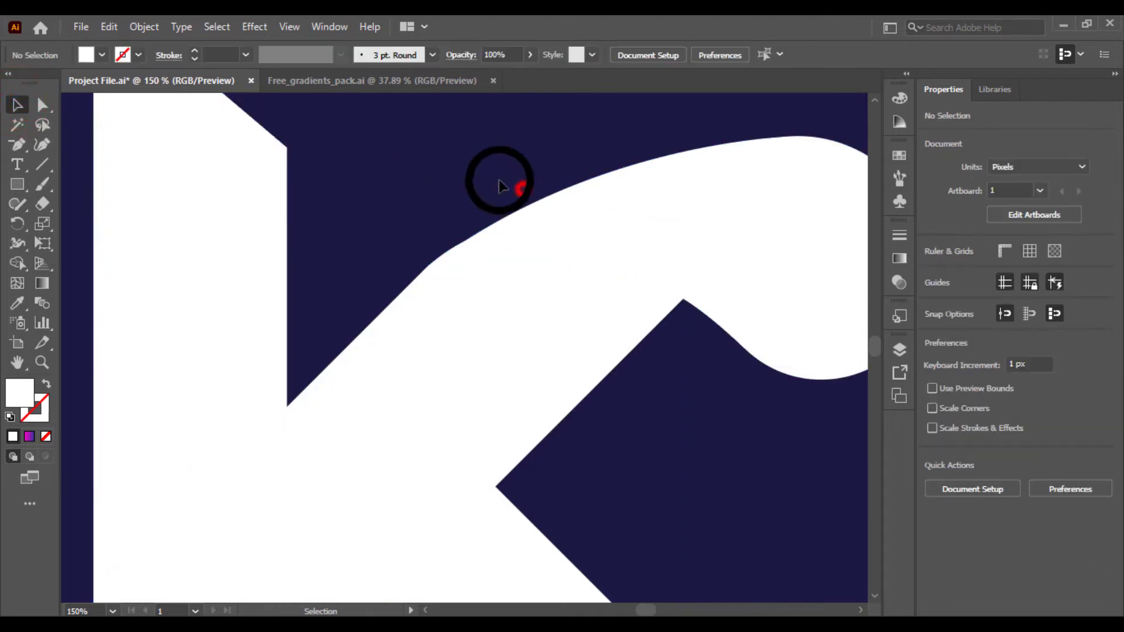
pyautogui.moveTo(436, 267); pyautogui.dragTo(437, 264)
pyautogui.click(461, 178)
# Step: Rotate the teardrop piece of the arm by about 5.3°
pyautogui.hotkey('ctrl', '=')
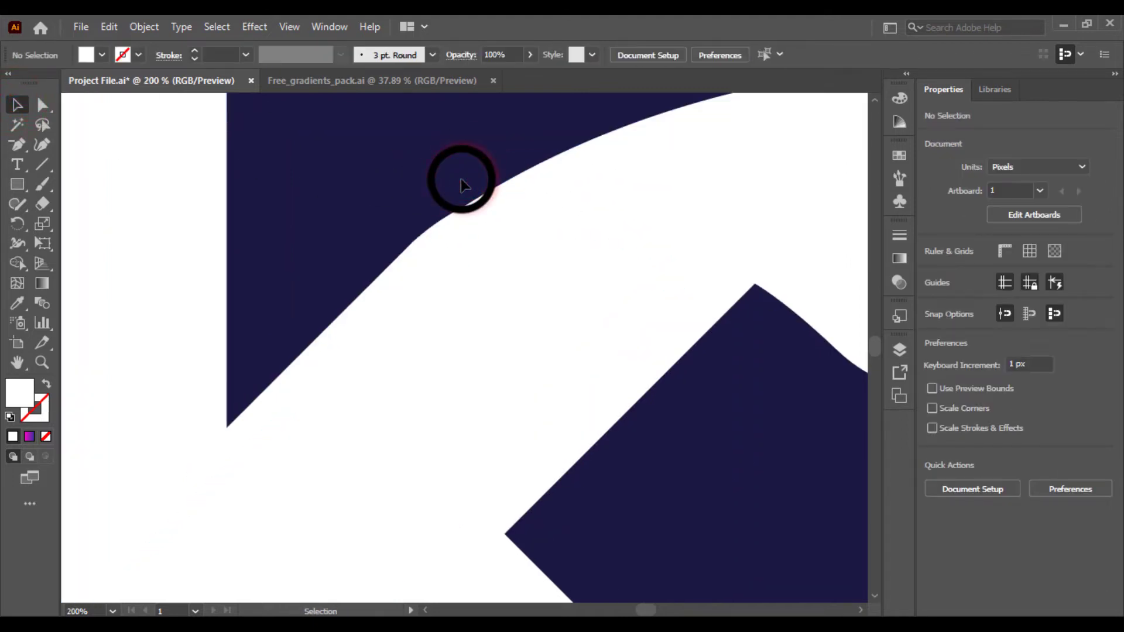
pyautogui.moveTo(461, 190); pyautogui.dragTo(305, 298)
pyautogui.click(682, 418)
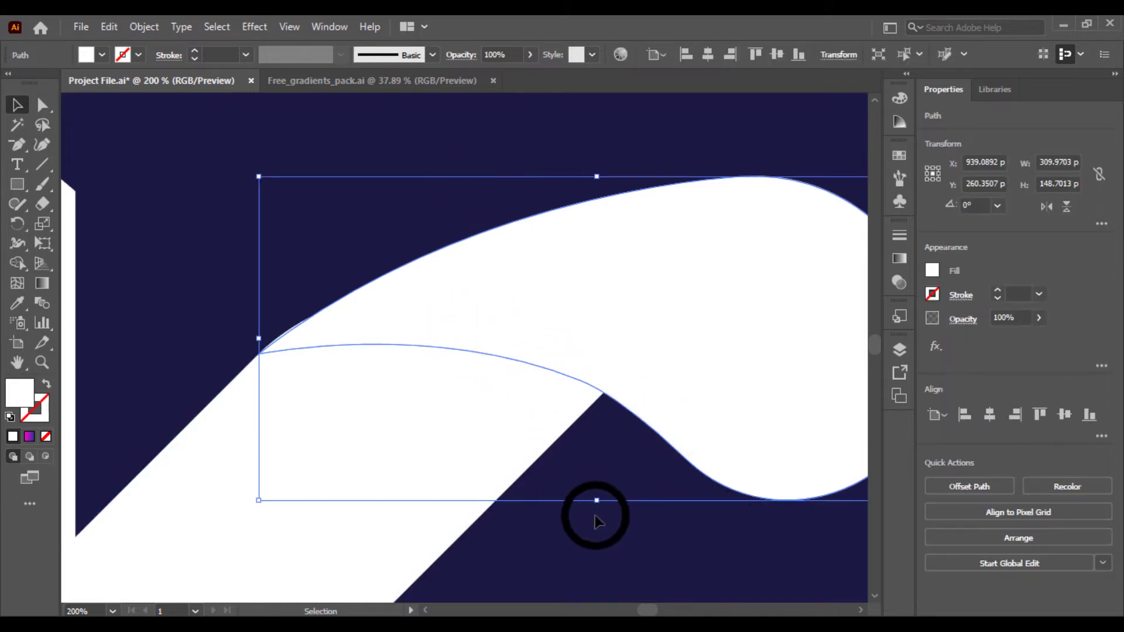
pyautogui.moveTo(595, 510); pyautogui.dragTo(592, 477)
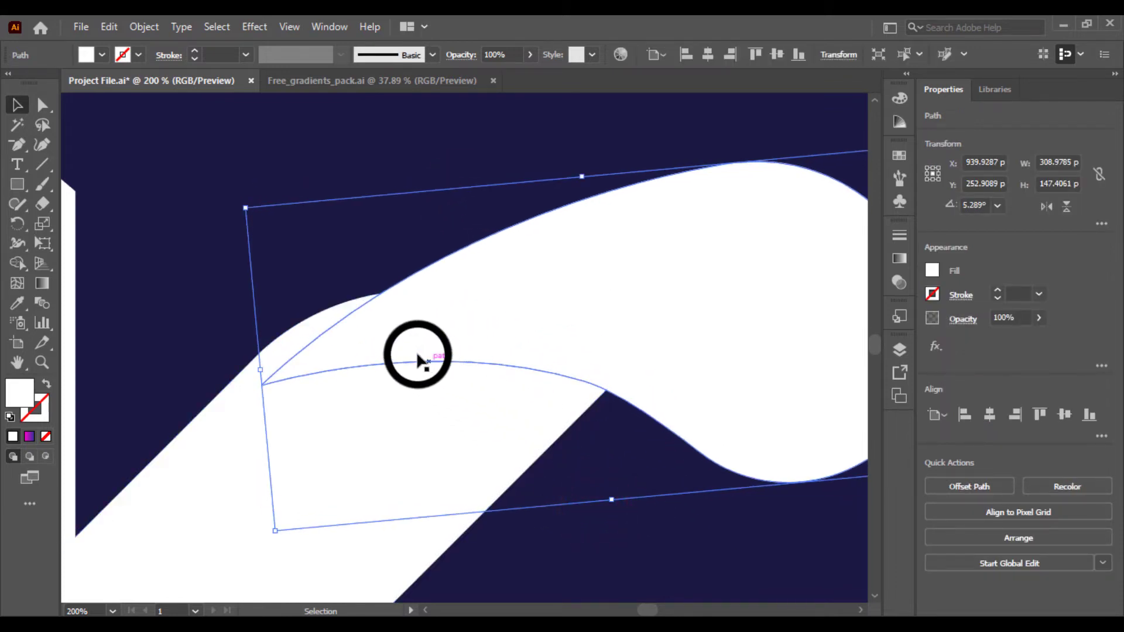
# Step: Move the rotated teardrop left along the arm to about X 920, Y 253 px
pyautogui.moveTo(405, 346); pyautogui.dragTo(361, 349)
pyautogui.hotkey('ctrl', 'z')
pyautogui.click(677, 494)
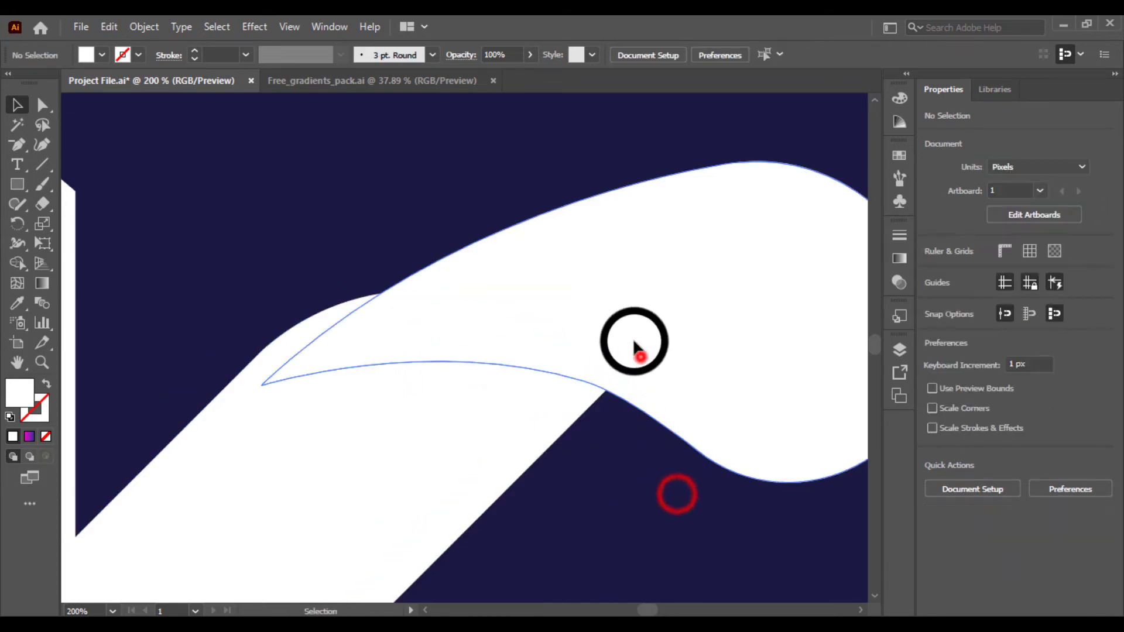
pyautogui.moveTo(640, 356); pyautogui.dragTo(595, 354)
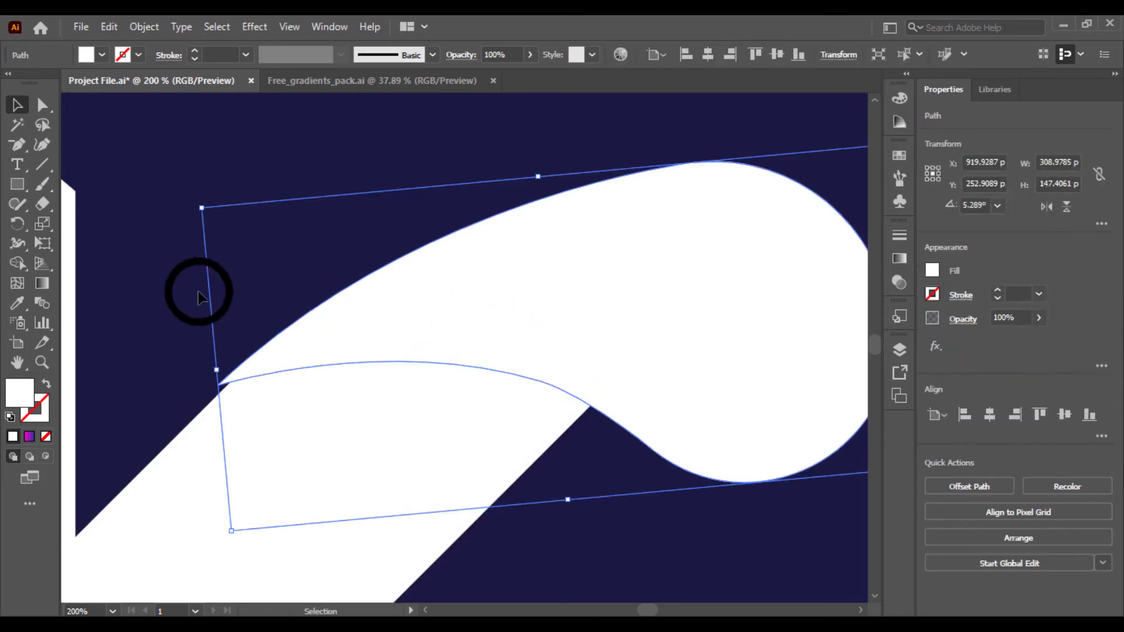
# Step: Stretch the straight bar's top edge slightly upward so its rounded corner reaches the teardrop's outer edge
pyautogui.moveTo(142, 304); pyautogui.dragTo(434, 619)
pyautogui.hotkey('ctrl', '+')
pyautogui.moveTo(459, 441); pyautogui.dragTo(376, 559)
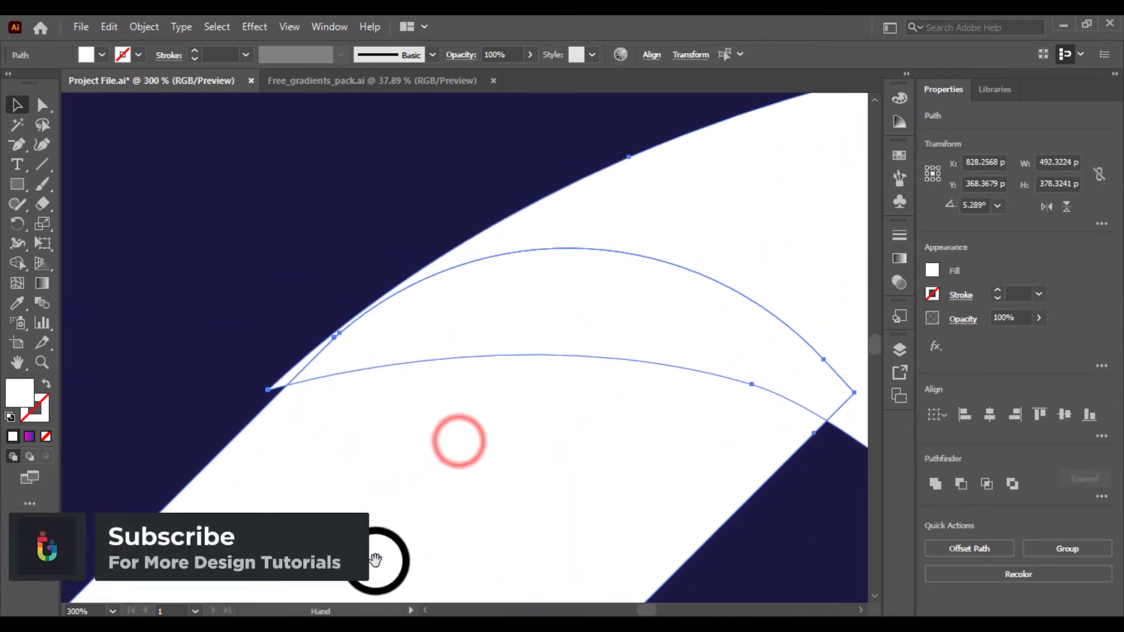
pyautogui.click(772, 509)
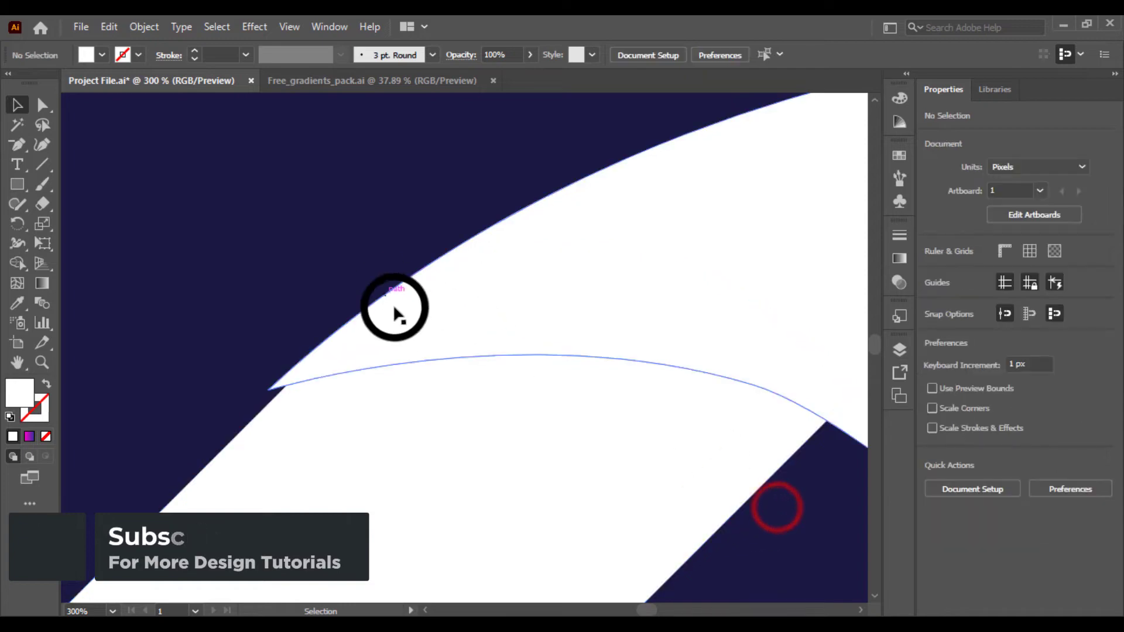
pyautogui.click(471, 279)
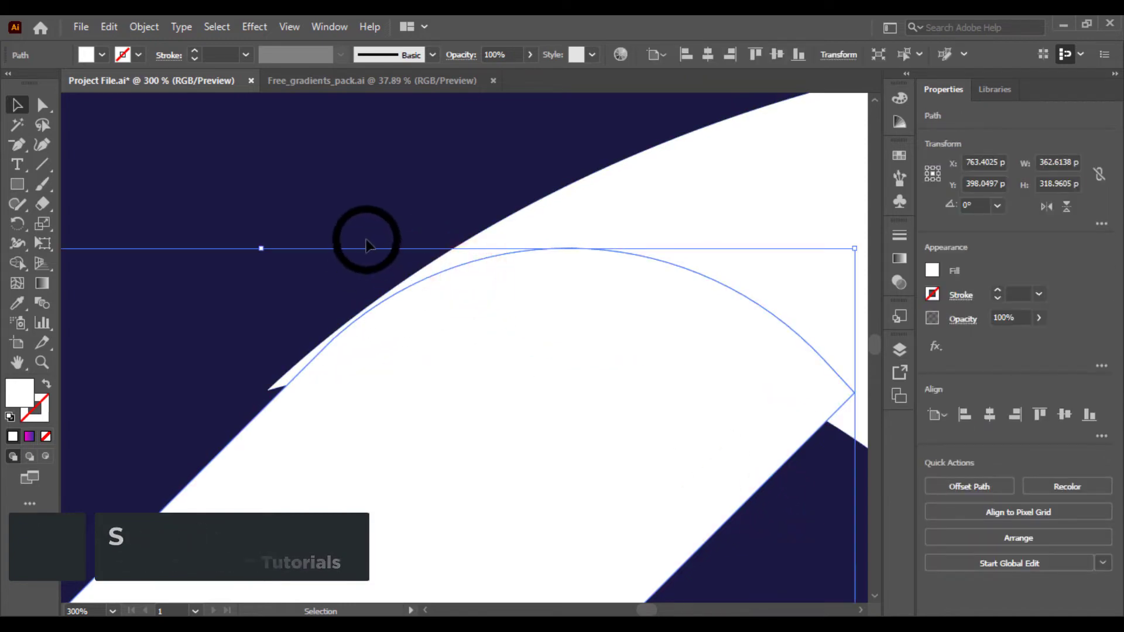
pyautogui.moveTo(266, 244); pyautogui.dragTo(262, 233)
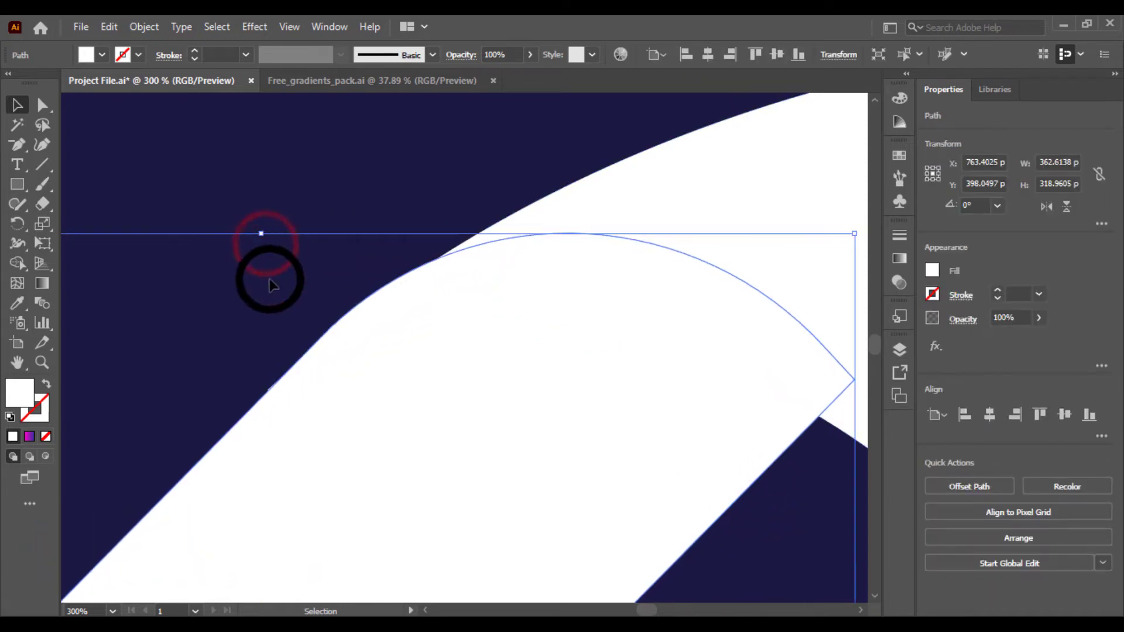
# Step: Remove the sliver of the bar that sticks out above the teardrop's upper edge with the Shape Builder
pyautogui.moveTo(277, 280); pyautogui.dragTo(497, 560)
pyautogui.hotkey('ctrl', '-')
pyautogui.hotkey('ctrl', '-')
pyautogui.hotkey('ctrl', '-')
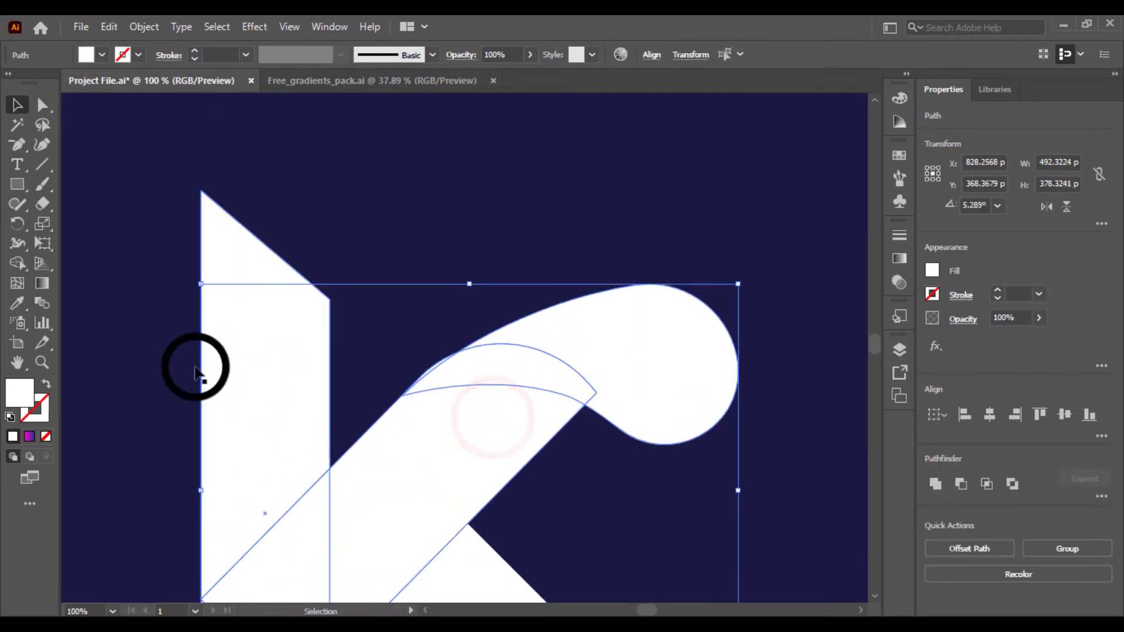
pyautogui.hotkey('ctrl', '+')
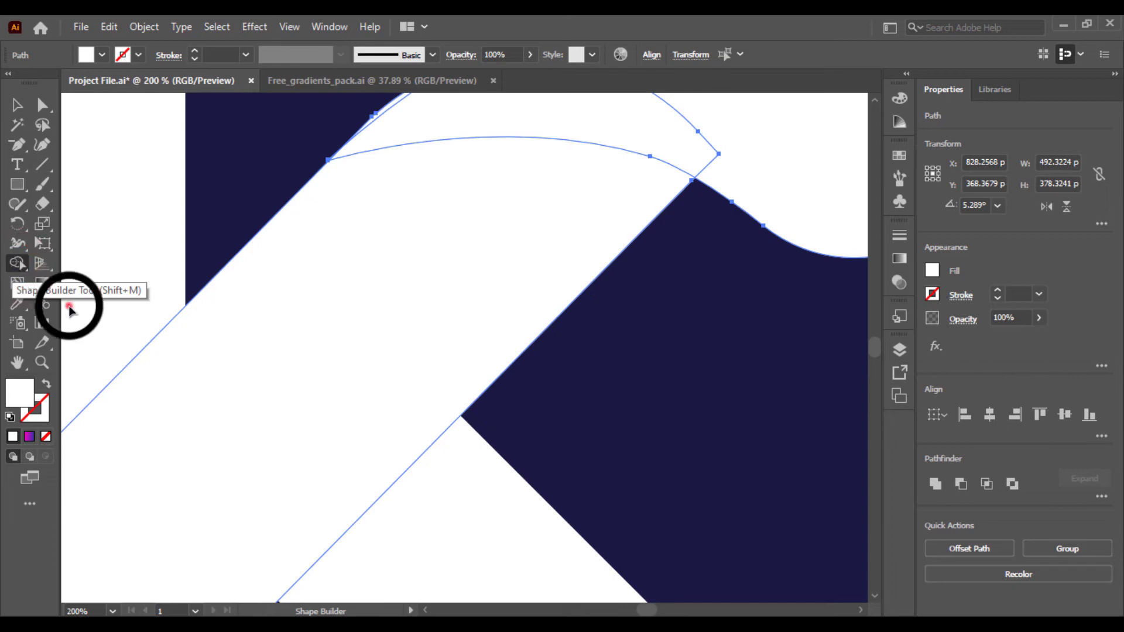
pyautogui.press('g')
pyautogui.moveTo(334, 293); pyautogui.dragTo(377, 550)
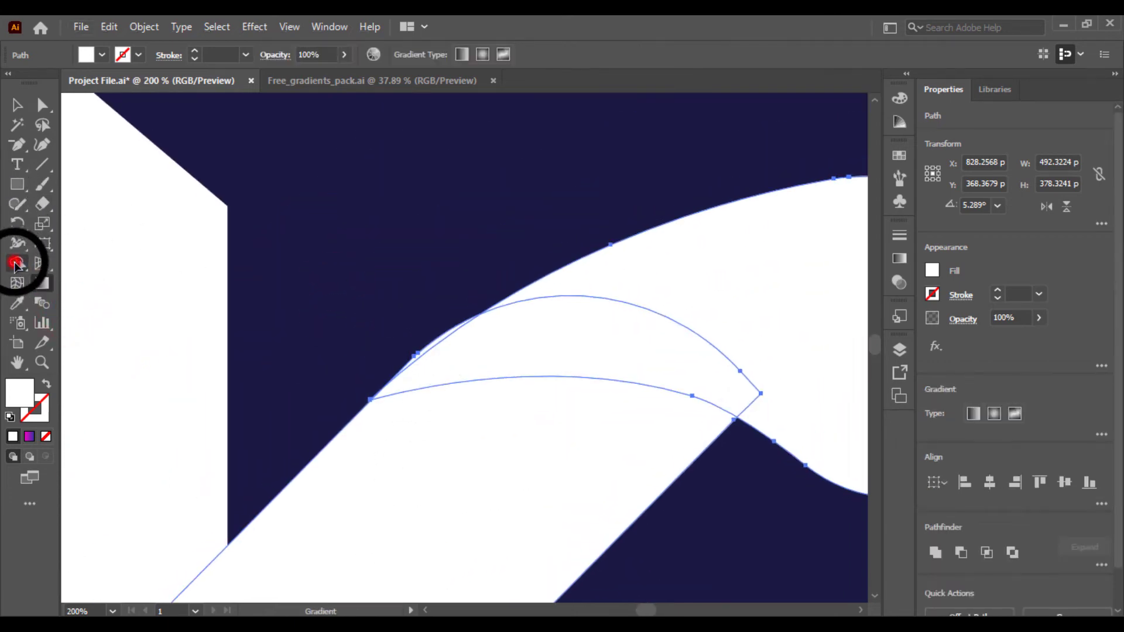
pyautogui.click(16, 264)
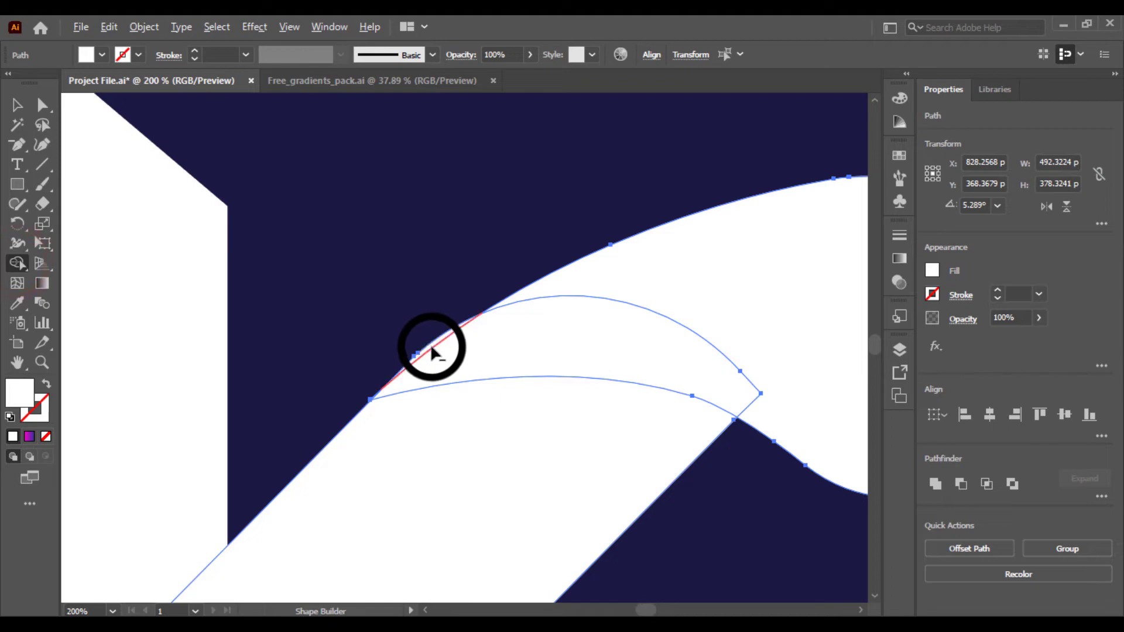
pyautogui.keyDown('alt'); pyautogui.click(432, 347); pyautogui.keyUp('alt')
pyautogui.hotkey('ctrl', 'z')
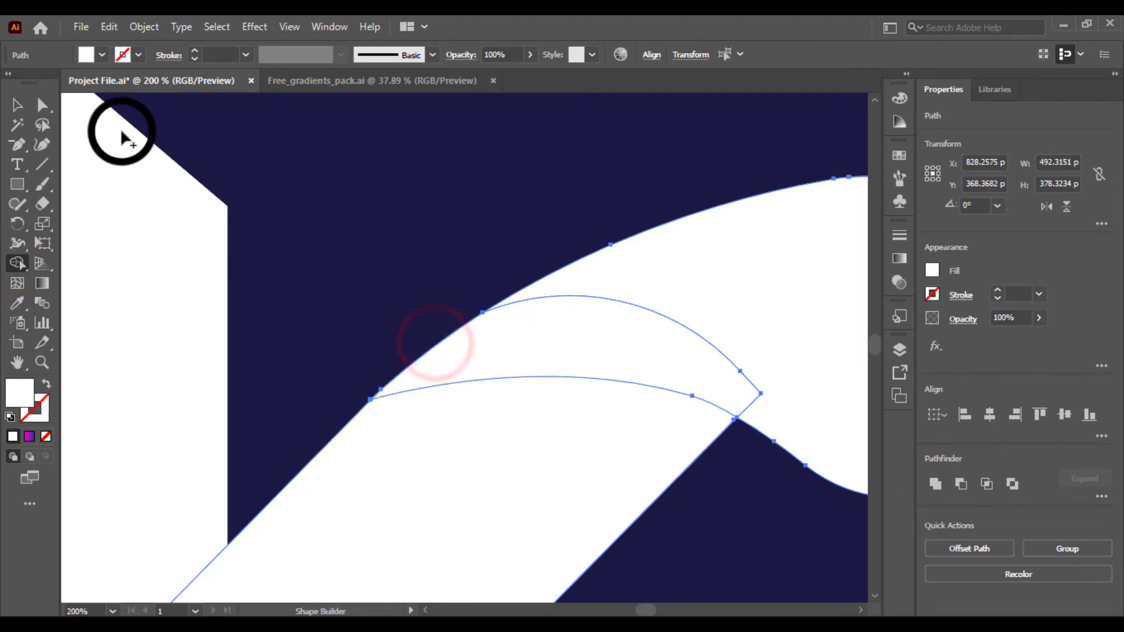
# Step: Merge the region where the bar and teardrop overlap into the teardrop with the Shape Builder, then deselect
pyautogui.moveTo(632, 361); pyautogui.dragTo(580, 424)
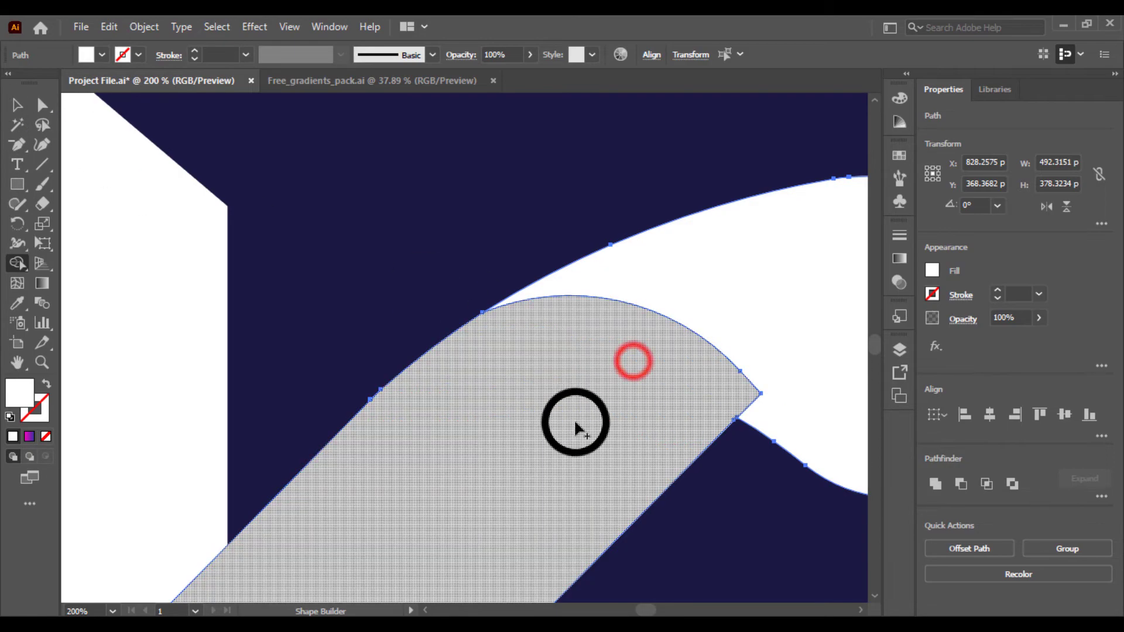
pyautogui.hotkey('ctrl', 'z')
pyautogui.click(540, 420)
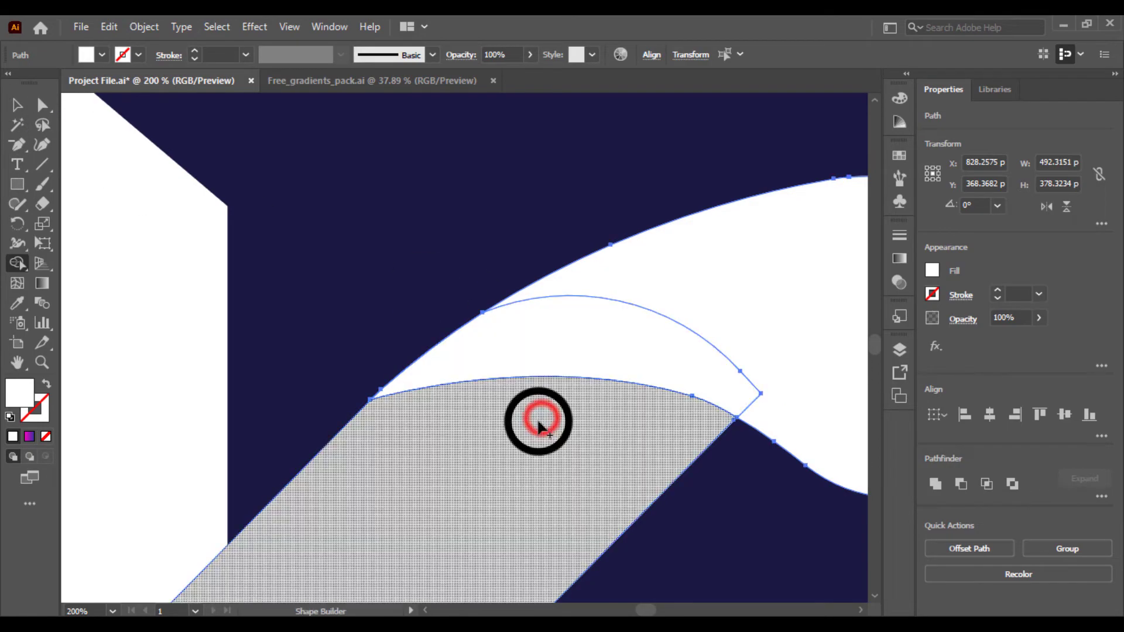
pyautogui.moveTo(796, 358); pyautogui.dragTo(673, 361)
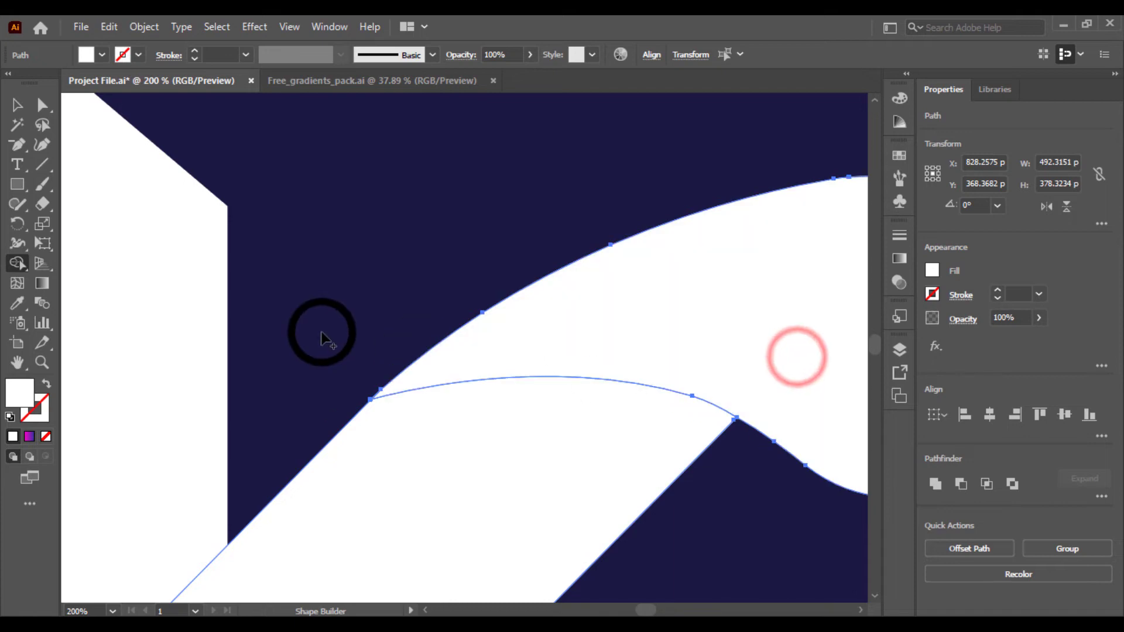
pyautogui.click(19, 99)
pyautogui.click(456, 271)
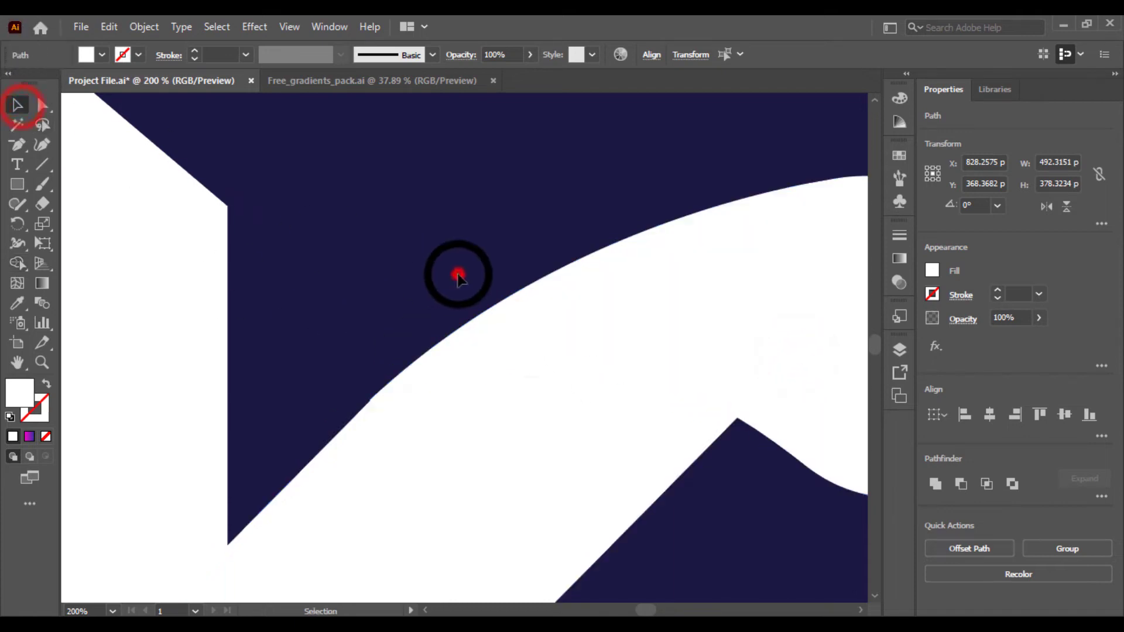
# Step: Examine the whole K silhouette and check the teardrop and diagonal leg as separate pieces
pyautogui.hotkey('ctrl', '-')
pyautogui.hotkey('ctrl', '-')
pyautogui.hotkey('ctrl', '-')
pyautogui.hotkey('ctrl', '+')
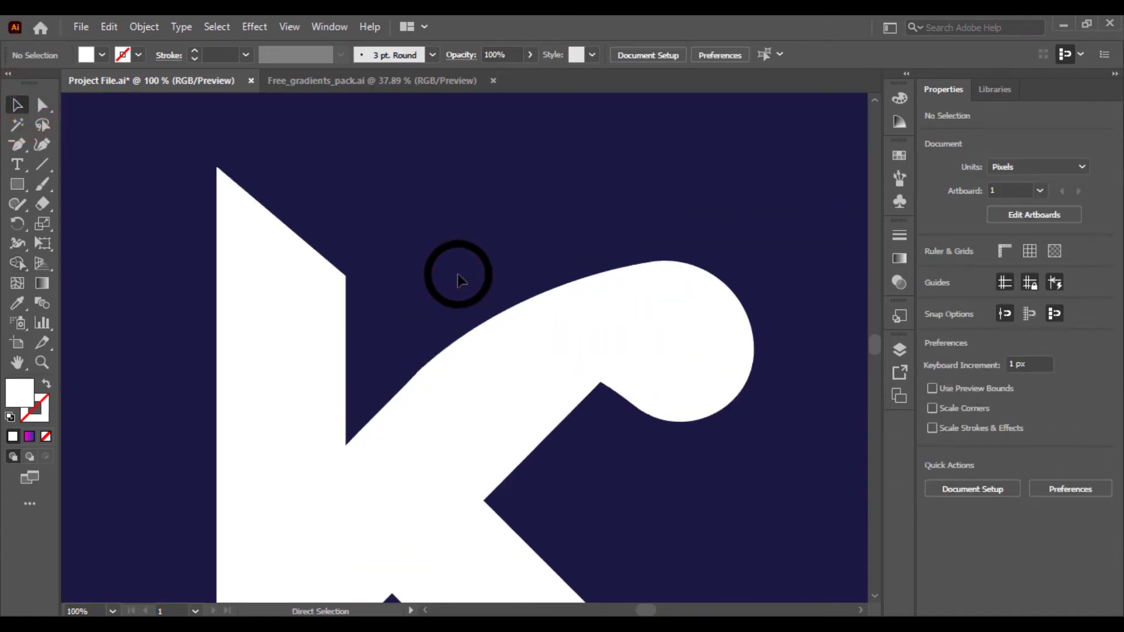
pyautogui.hotkey('ctrl', '-')
pyautogui.hotkey('ctrl', '-')
pyautogui.hotkey('ctrl', '-')
pyautogui.hotkey('ctrl', '-')
pyautogui.hotkey('ctrl', '+')
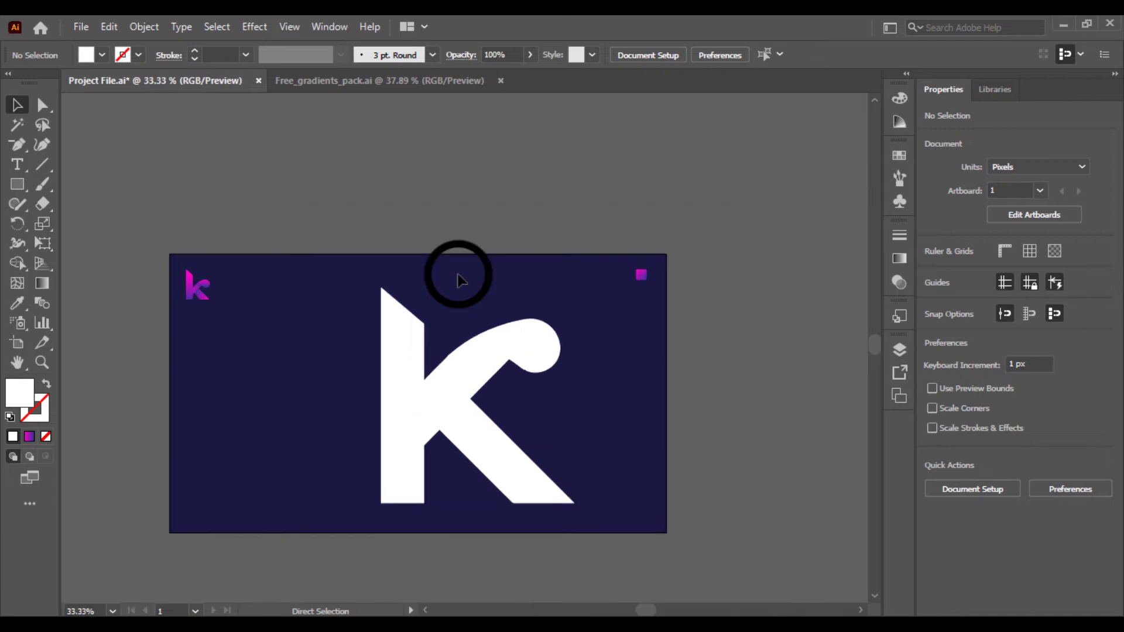
pyautogui.hotkey('ctrl', '+')
pyautogui.click(620, 446)
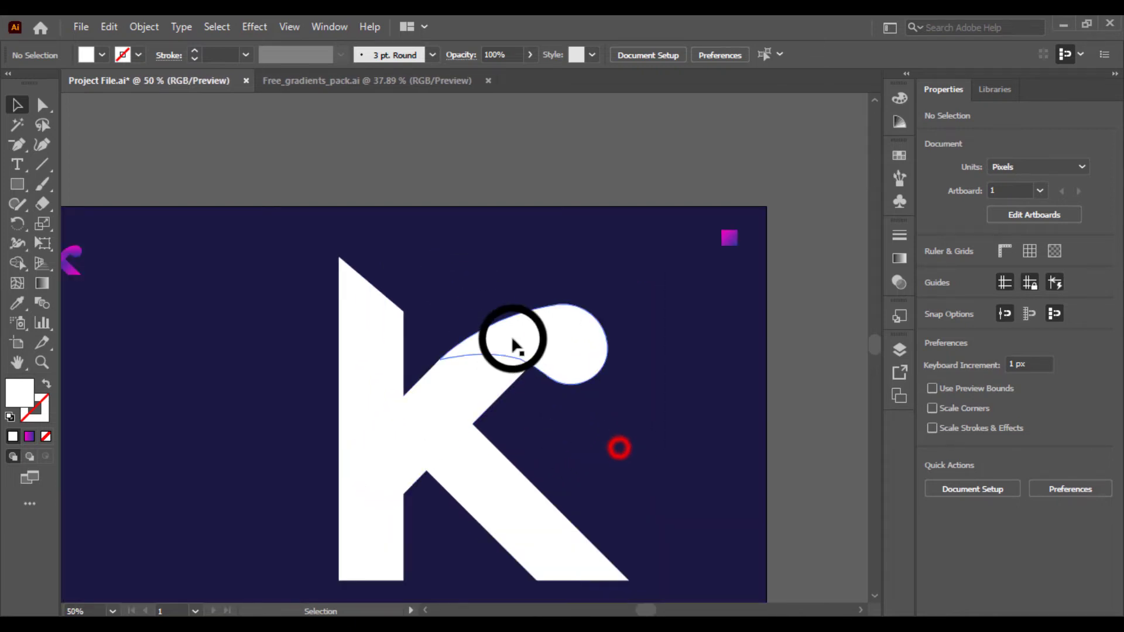
pyautogui.click(512, 336)
pyautogui.click(624, 433)
pyautogui.click(579, 363)
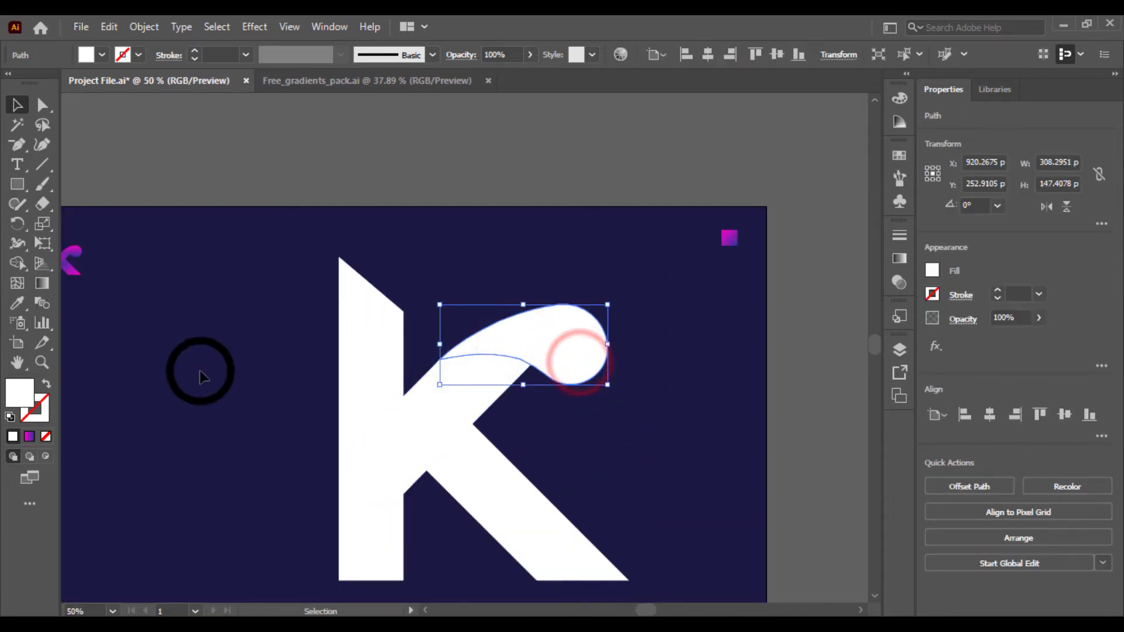
pyautogui.click(466, 463)
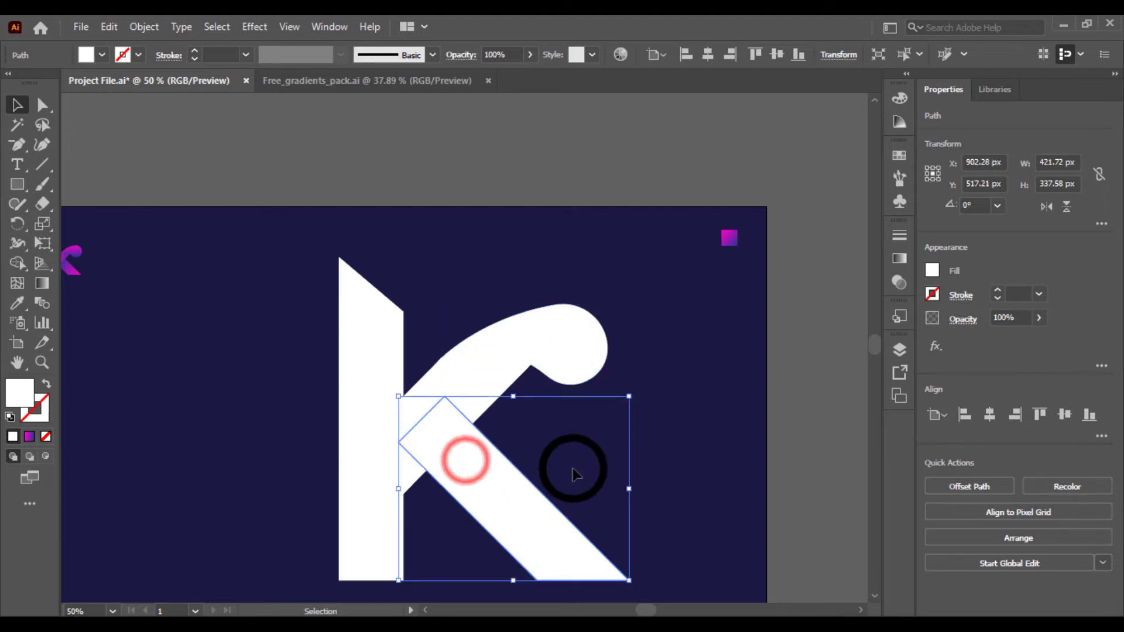
pyautogui.click(571, 464)
pyautogui.click(480, 455)
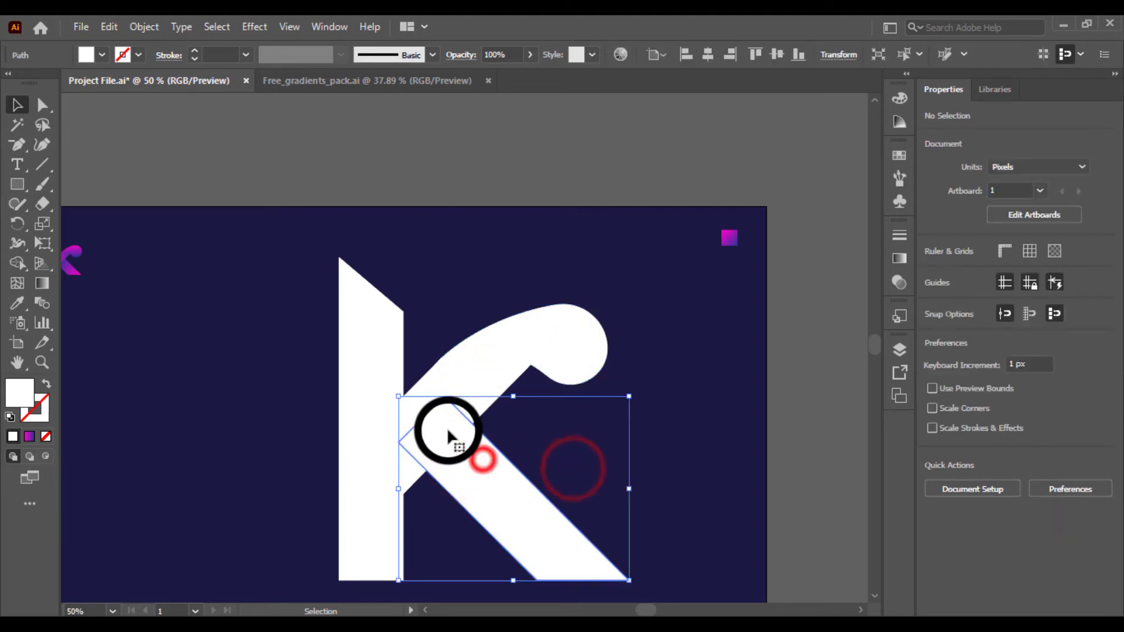
# Step: Fill the teardrop piece with the magenta-to-violet gradient sampled from the small square swatch on the artboard
pyautogui.click(557, 354)
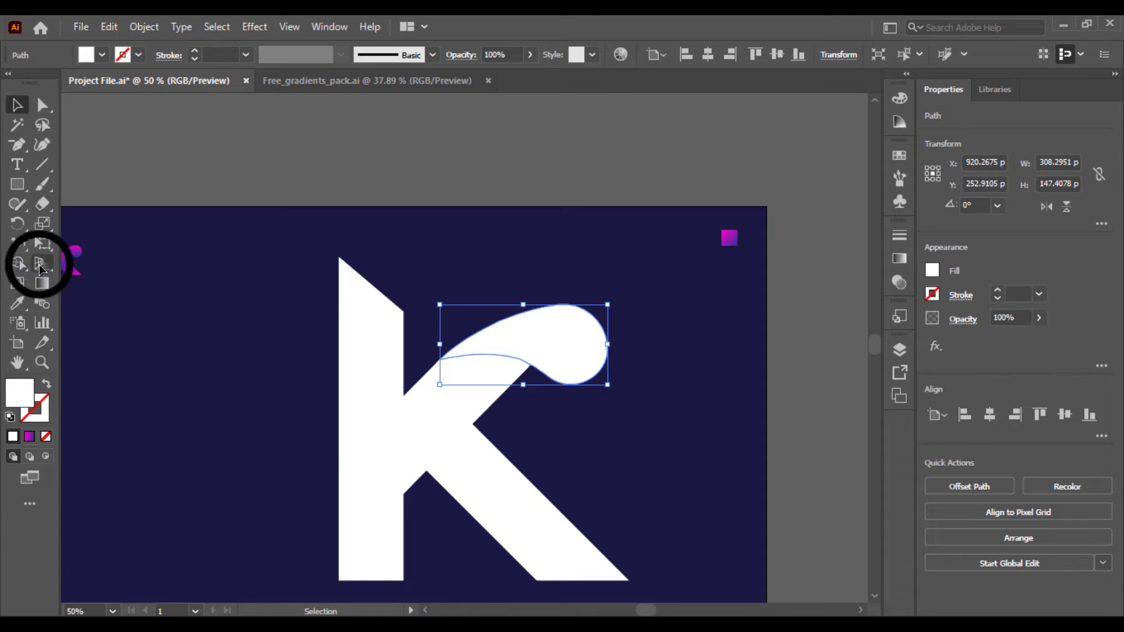
pyautogui.click(16, 303)
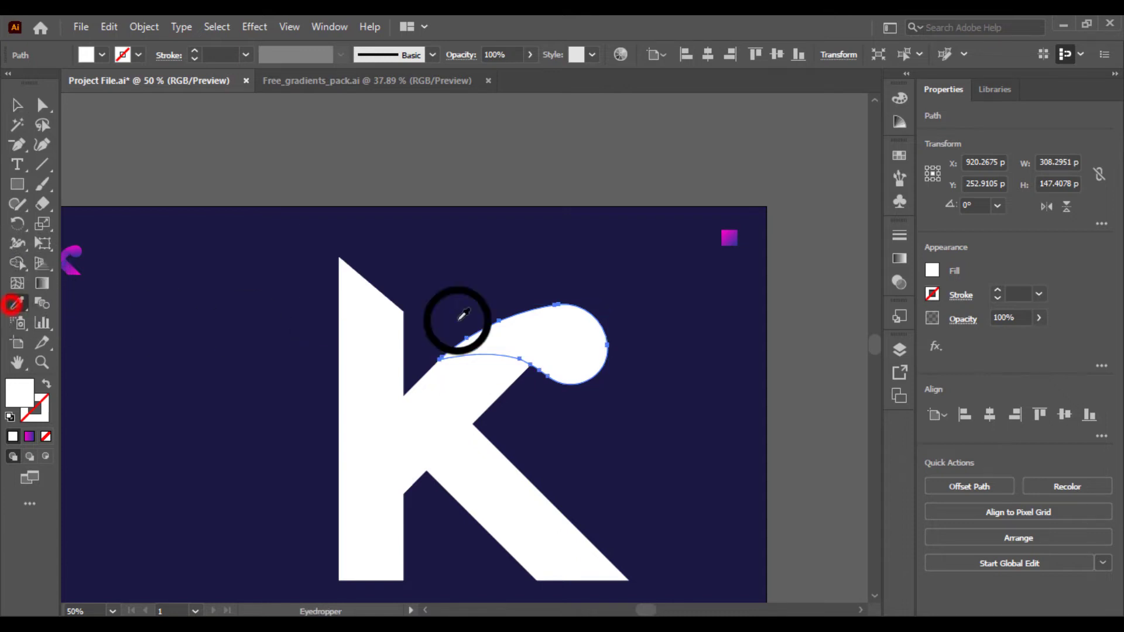
pyautogui.click(730, 238)
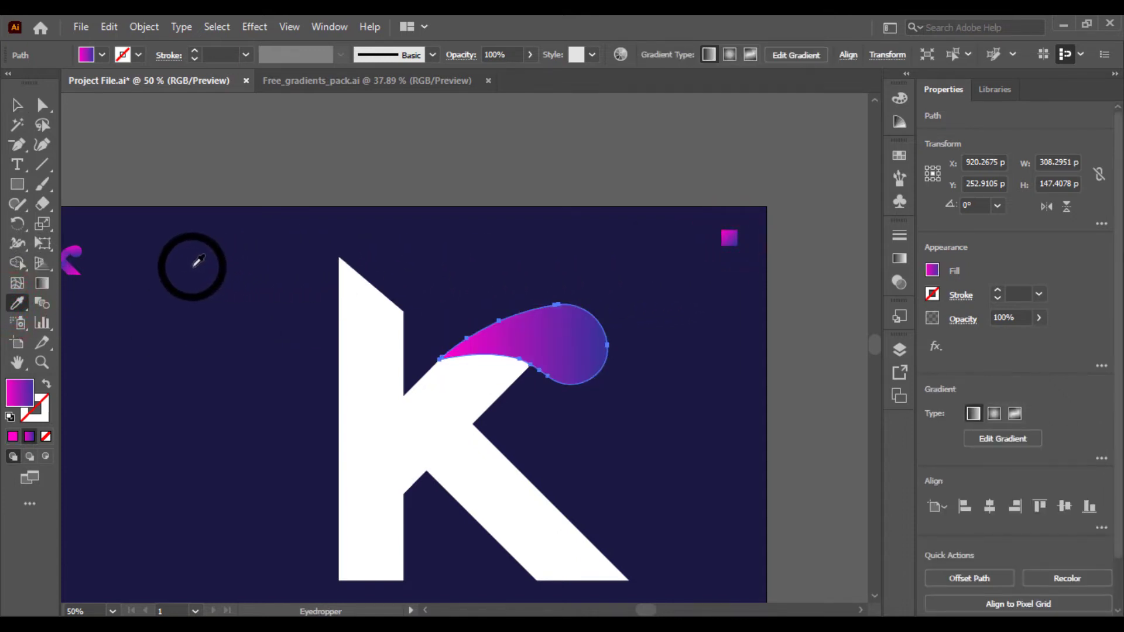
# Step: Redirect the teardrop's gradient diagonally, with magenta at its upper-left edge and violet toward the lower right
pyautogui.click(42, 284)
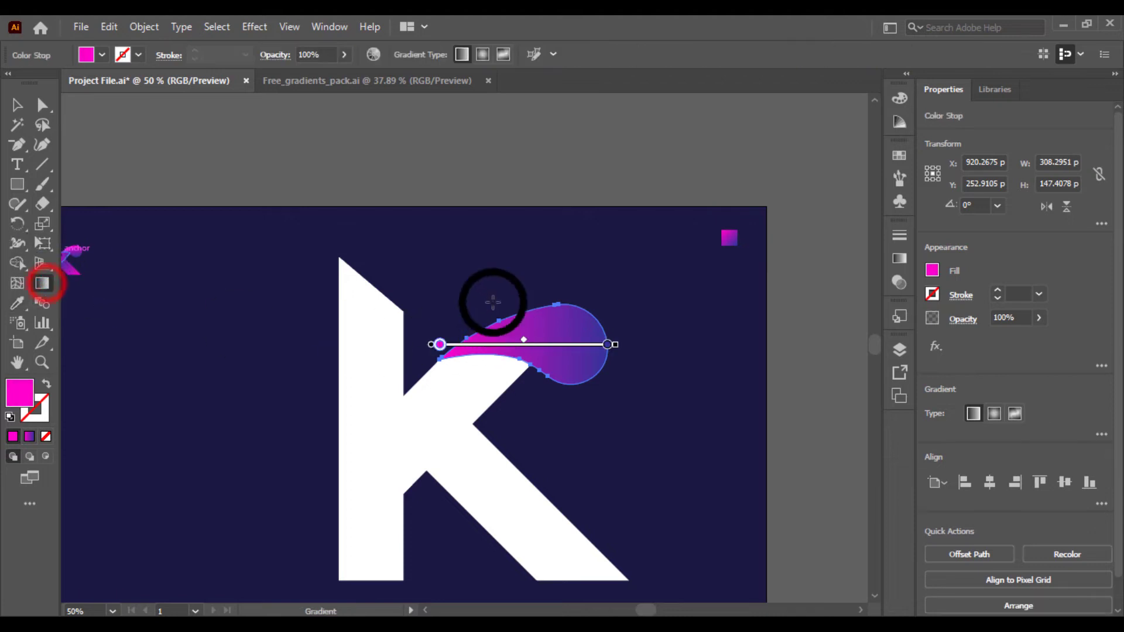
pyautogui.moveTo(495, 298); pyautogui.dragTo(632, 392)
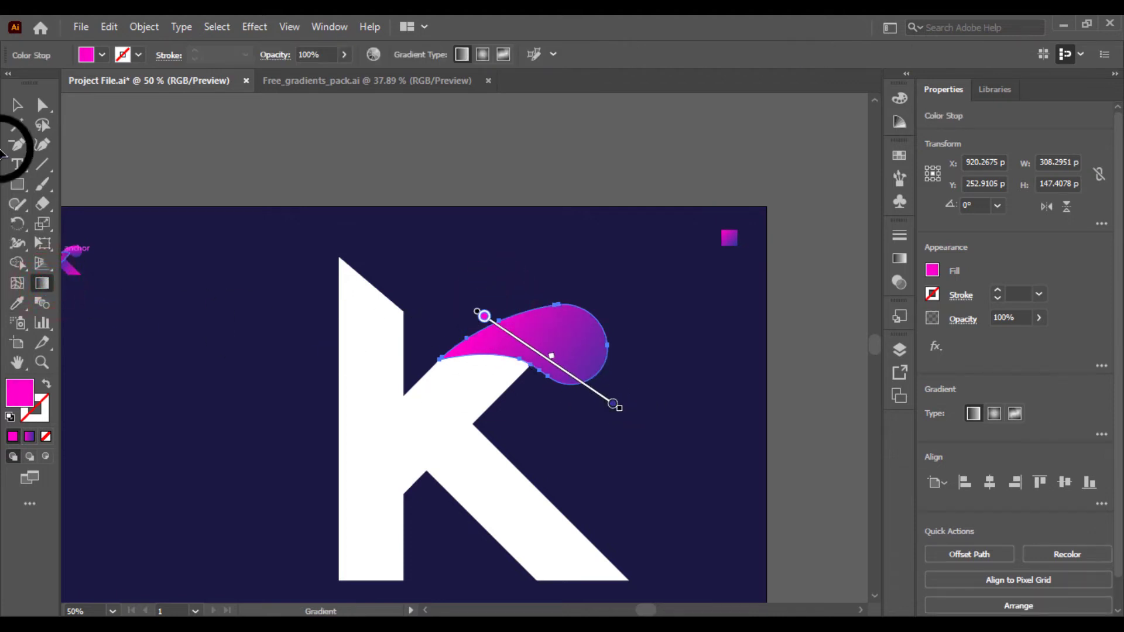
pyautogui.click(16, 105)
pyautogui.click(160, 284)
# Step: Fill the straight bar of the arm with the gradient sampled from the small square swatch
pyautogui.click(473, 395)
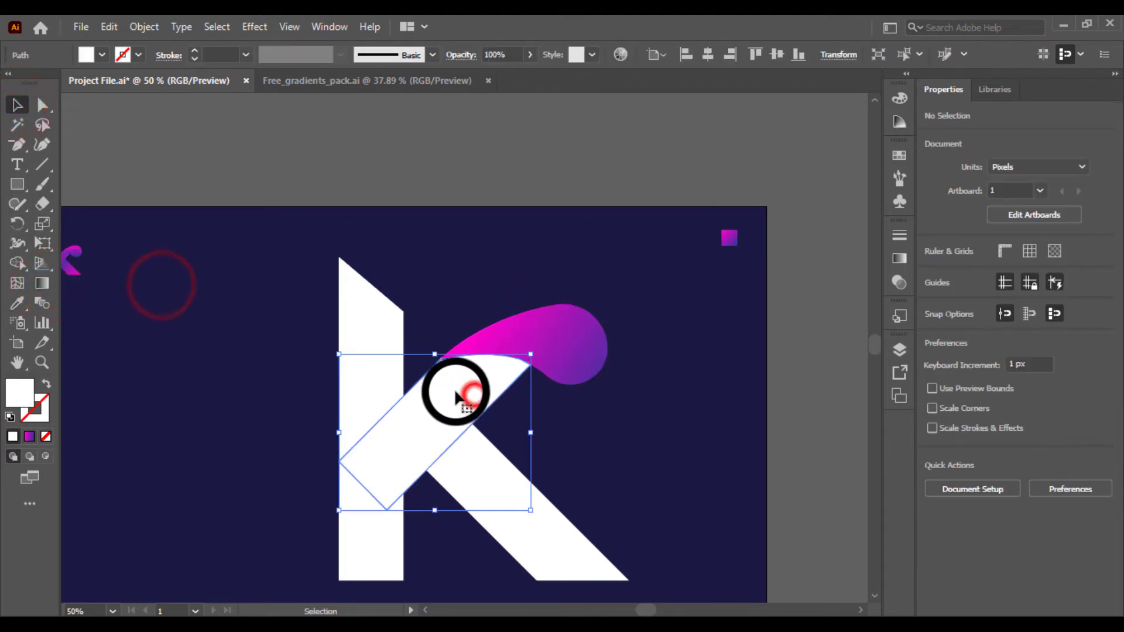
pyautogui.click(21, 302)
pyautogui.click(527, 294)
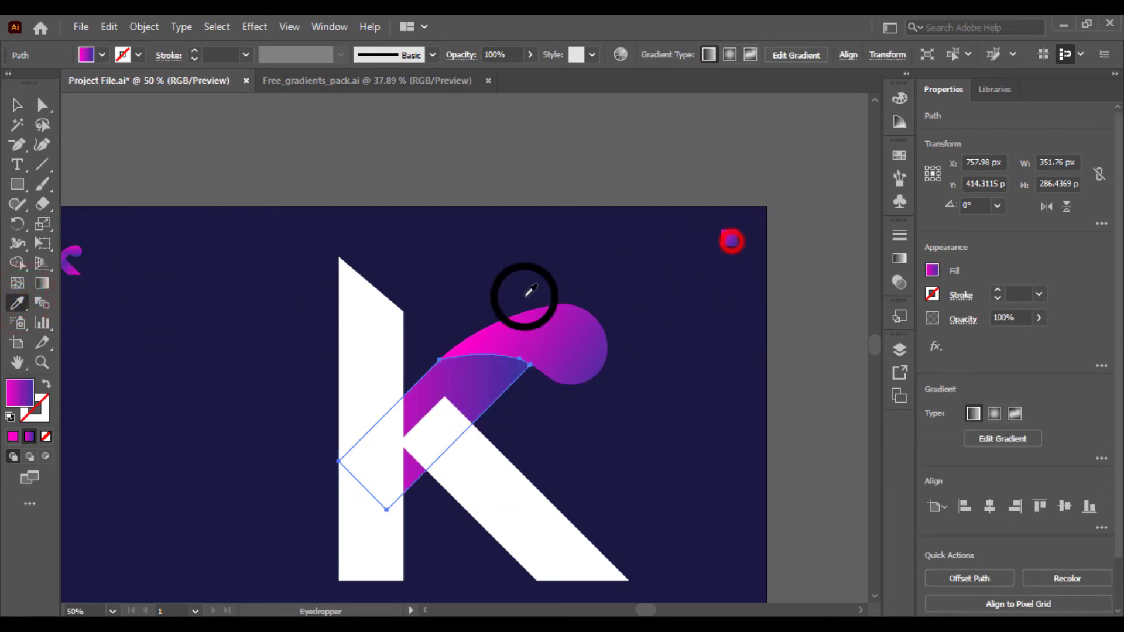
pyautogui.click(104, 234)
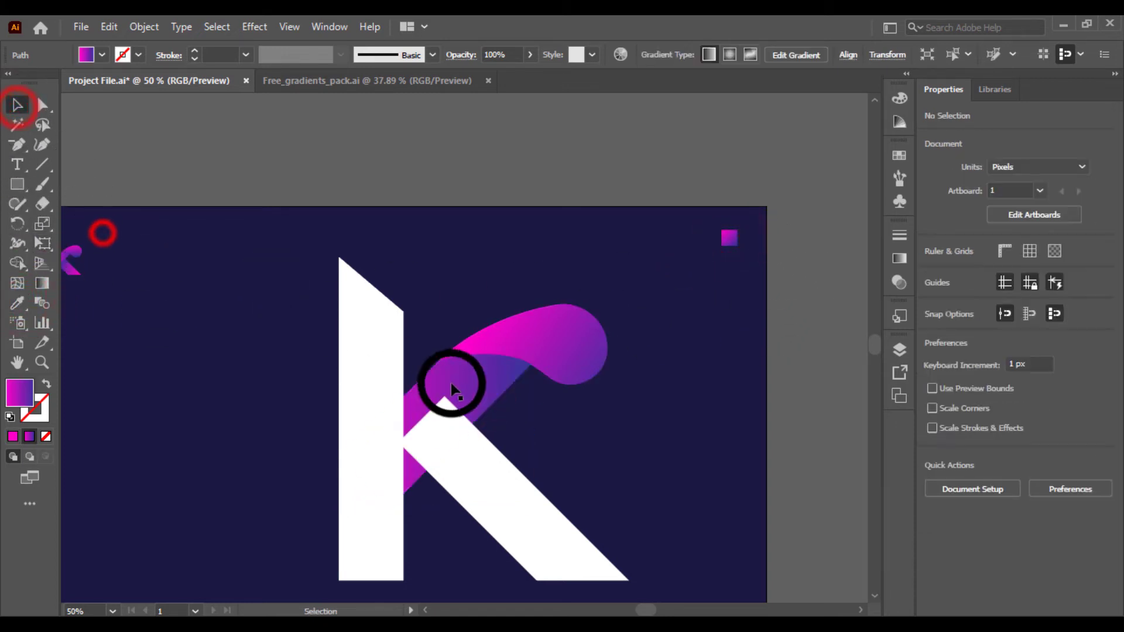
pyautogui.click(476, 455)
pyautogui.moveTo(576, 364)
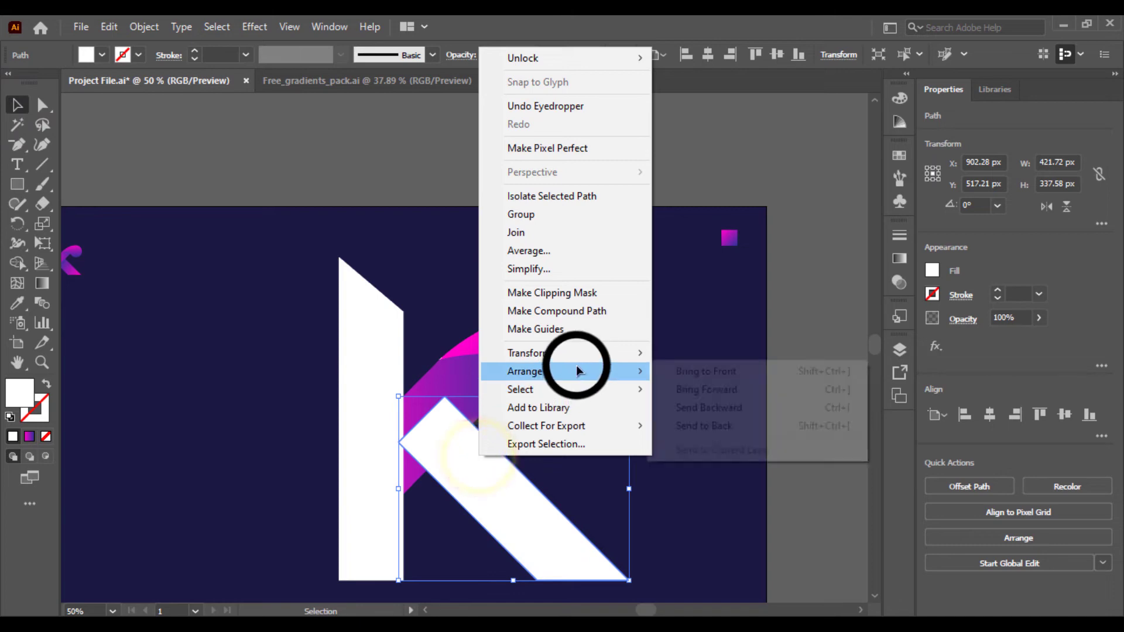
pyautogui.click(711, 424)
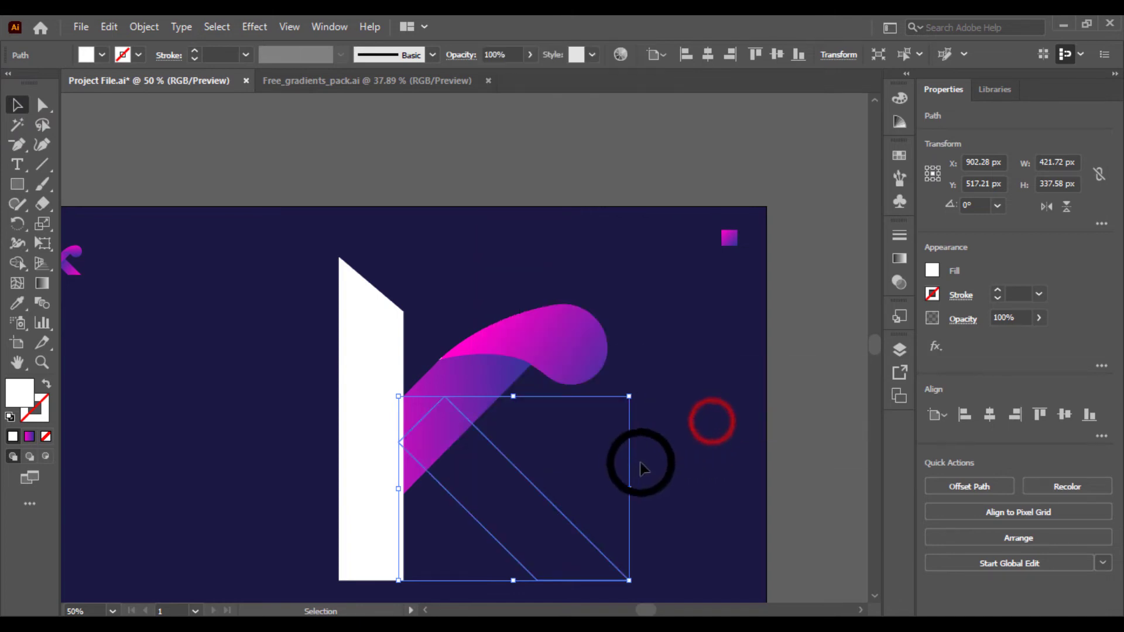
pyautogui.hotkey('ctrl', 'z')
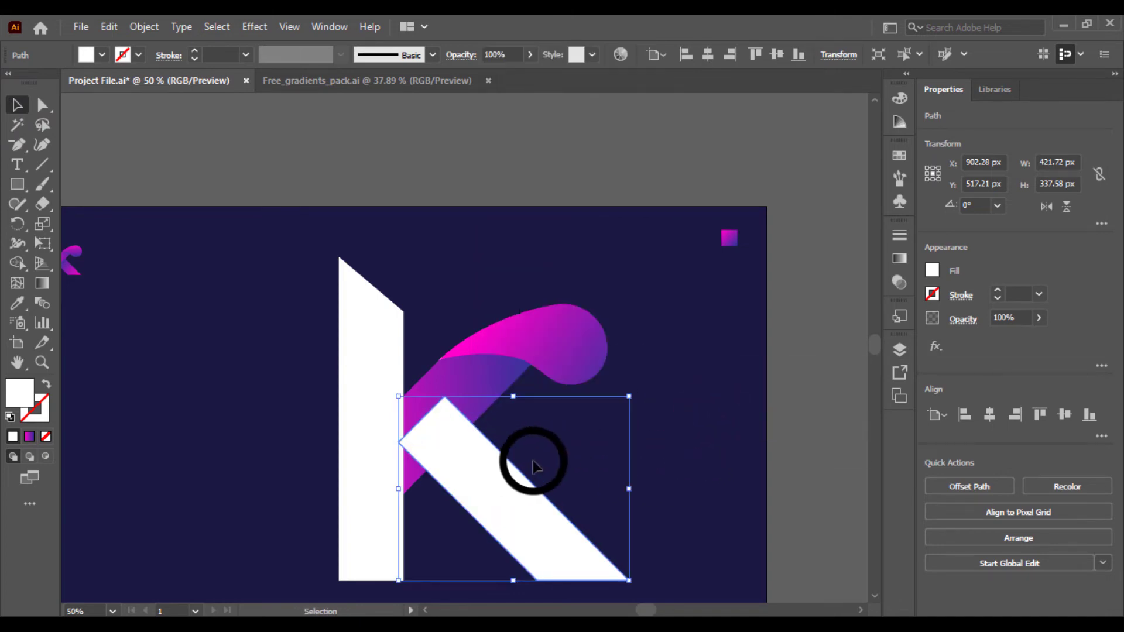
pyautogui.rightClick(678, 442)
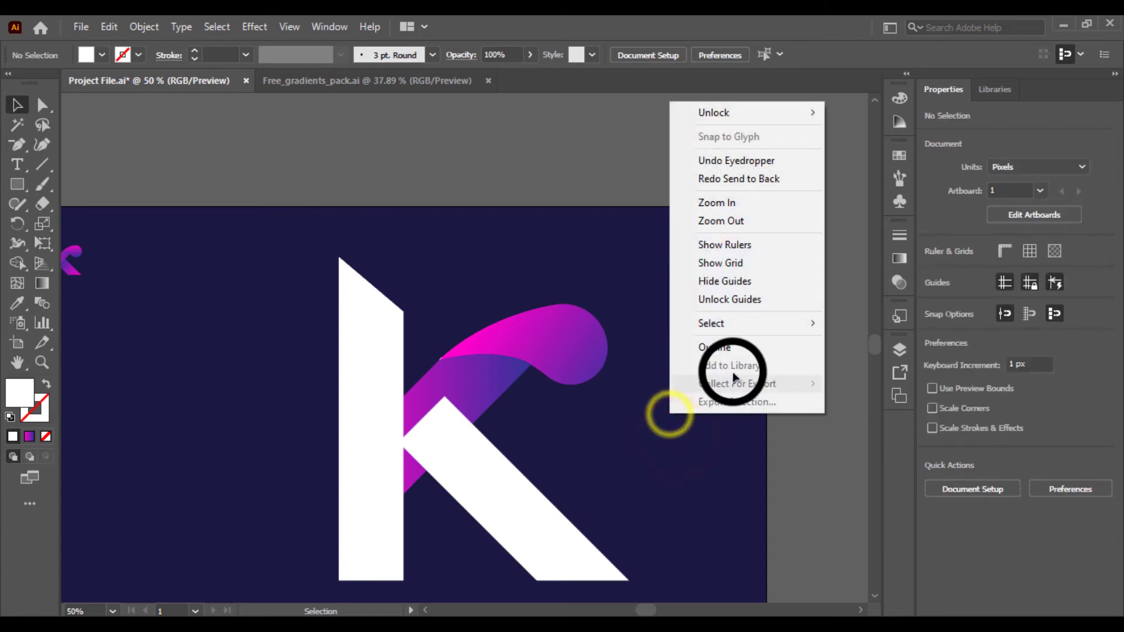
# Step: Bring the gradient-filled straight bar of the arm to the front, above the stem and leg
pyautogui.click(476, 391)
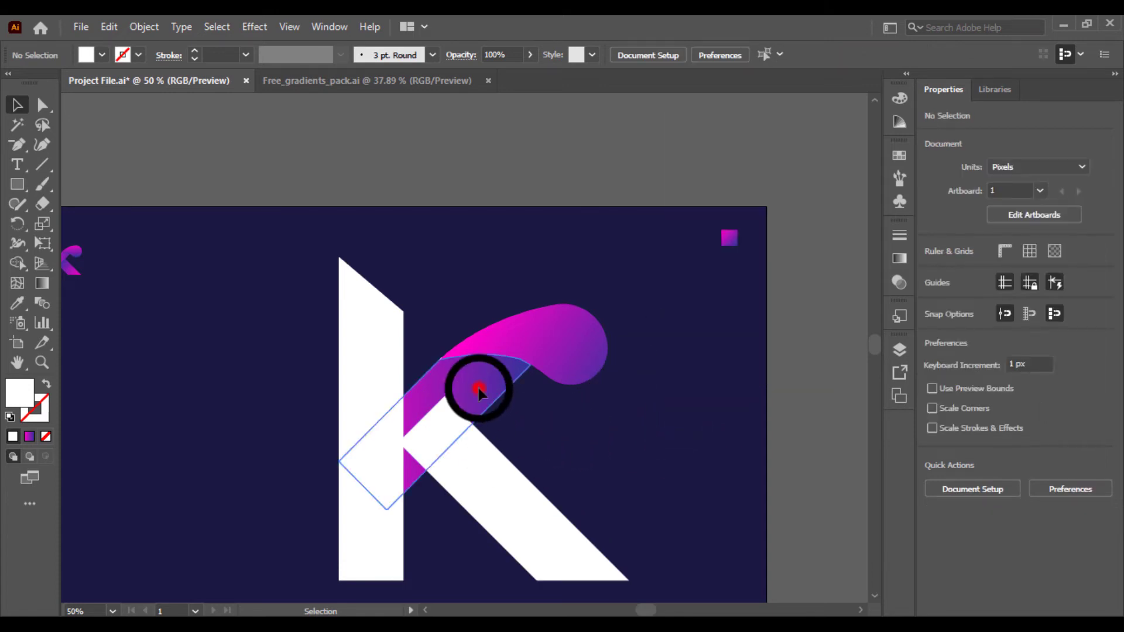
pyautogui.click(451, 439)
pyautogui.rightClick(476, 395)
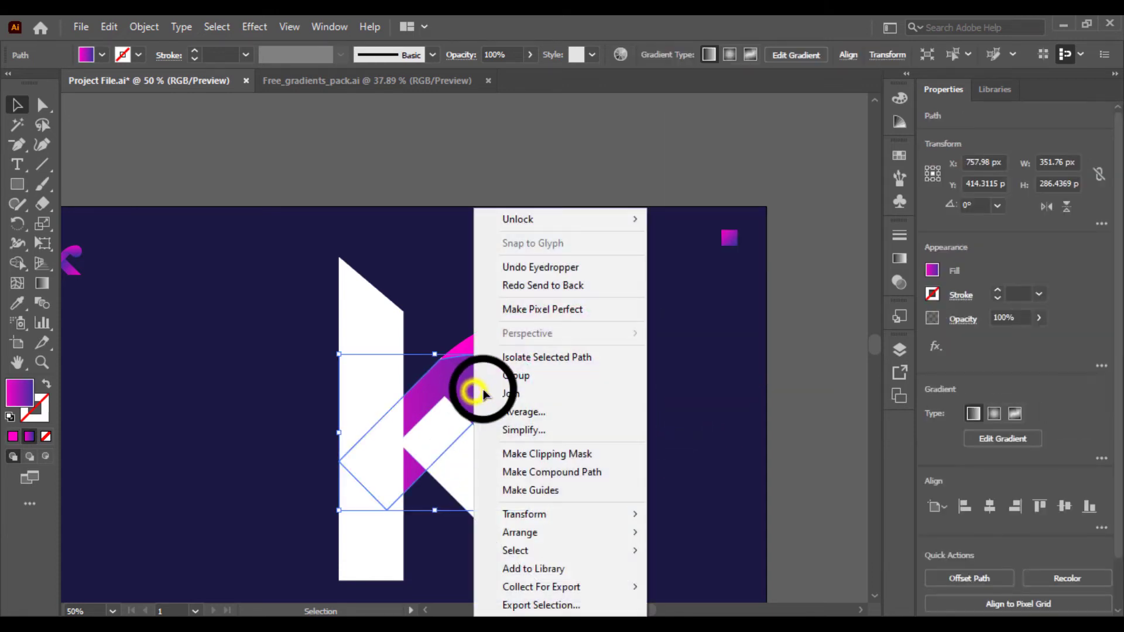
pyautogui.moveTo(609, 514)
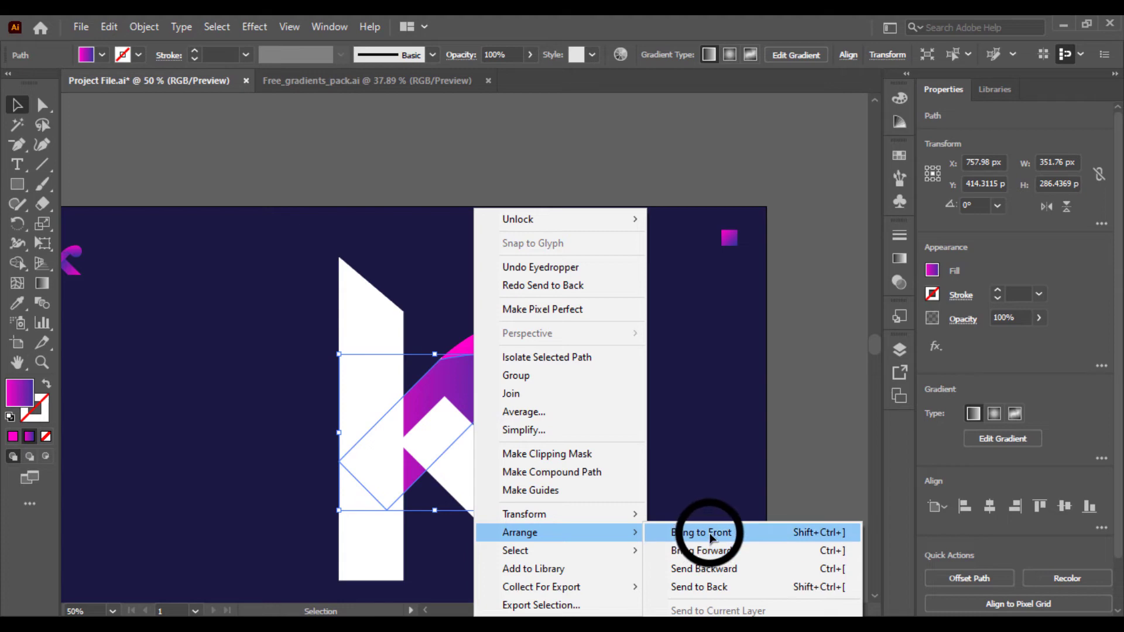
pyautogui.click(711, 541)
pyautogui.click(647, 462)
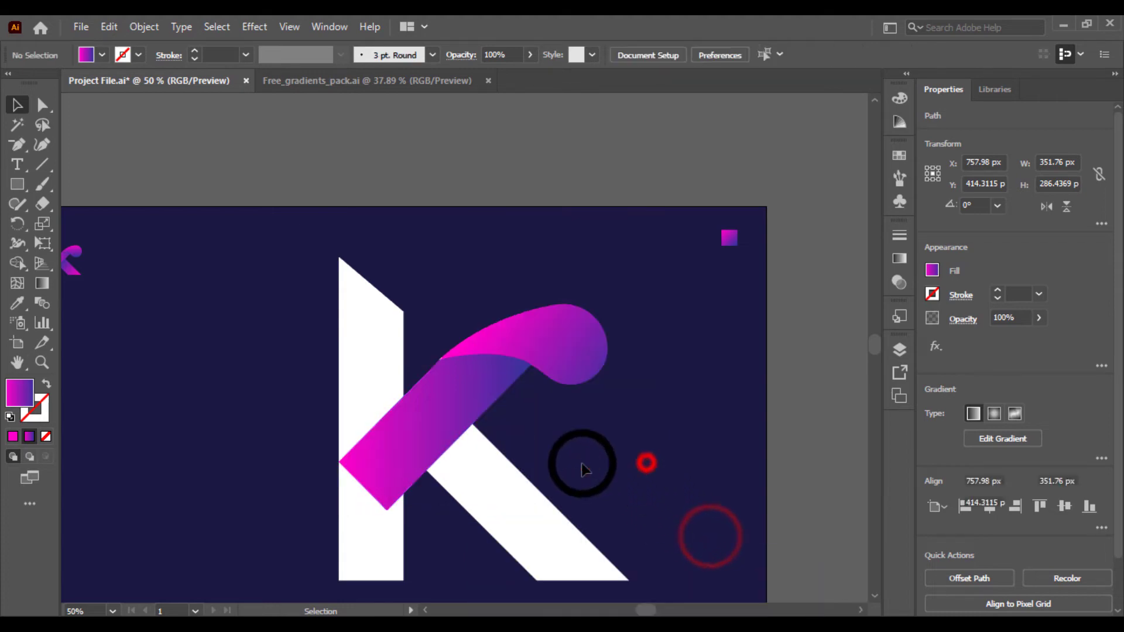
# Step: Bring the white vertical stem to the front, above the arm's gradient-filled bar
pyautogui.click(377, 388)
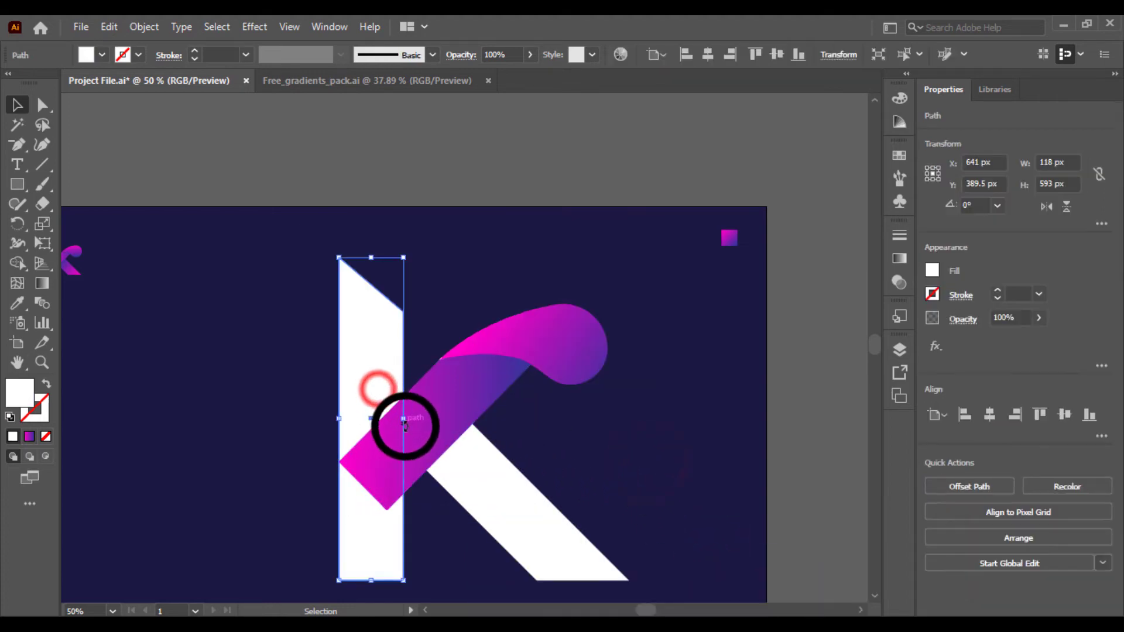
pyautogui.rightClick(361, 513)
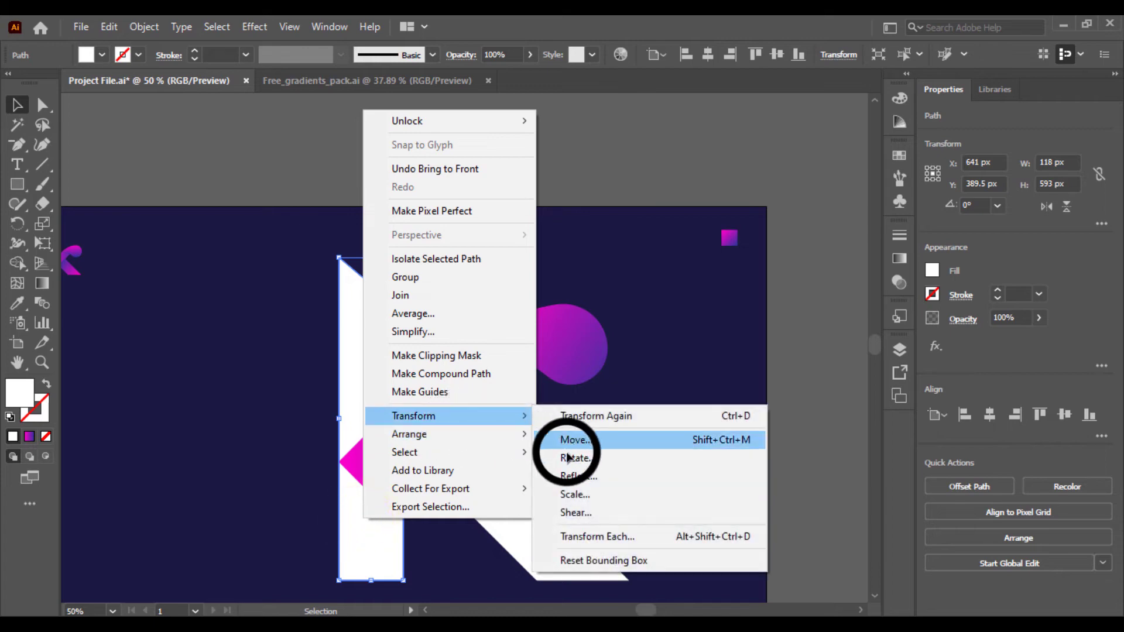
pyautogui.moveTo(526, 440)
pyautogui.click(566, 434)
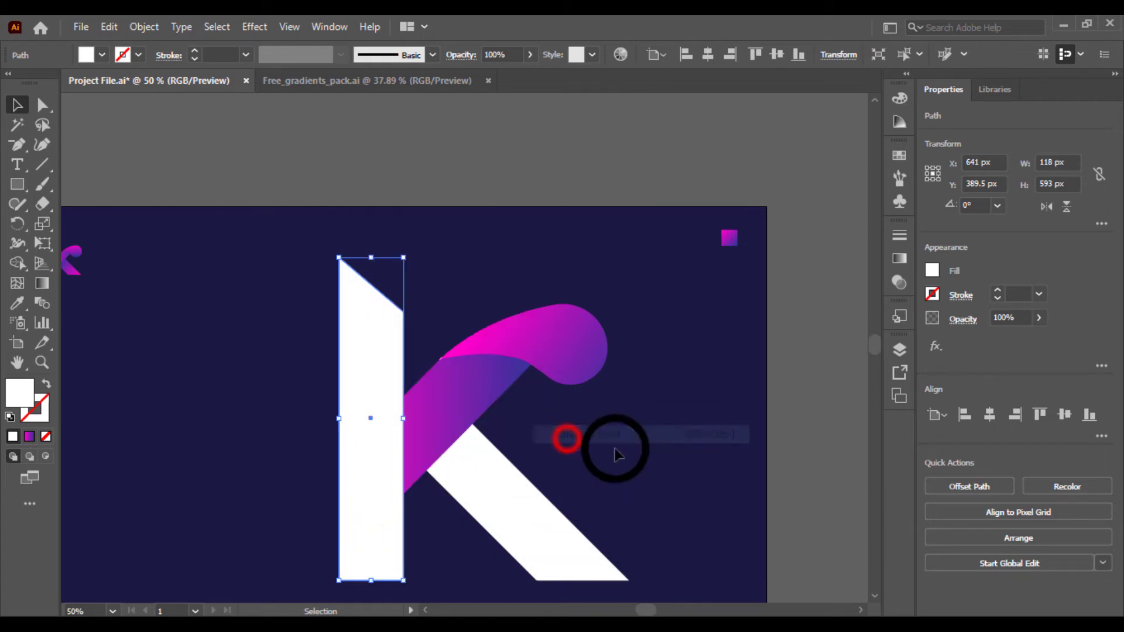
pyautogui.click(632, 453)
# Step: Redirect the arm bar's gradient diagonally along its length, running from magenta at the lower end toward violet beyond the upper end
pyautogui.click(502, 468)
pyautogui.moveTo(557, 447); pyautogui.dragTo(548, 422)
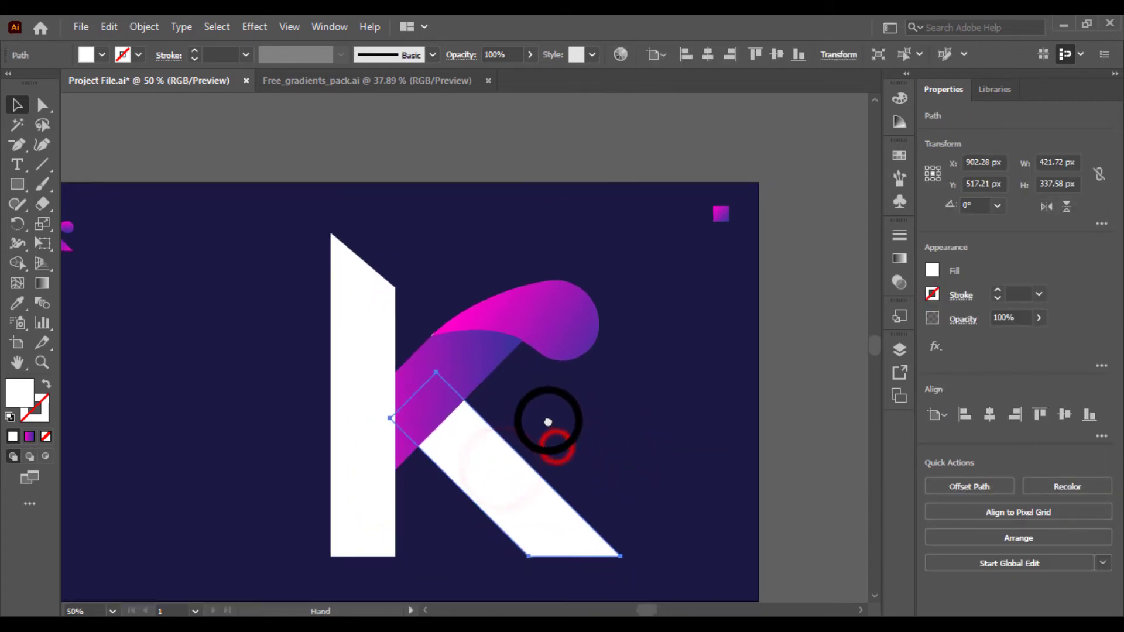
pyautogui.click(466, 369)
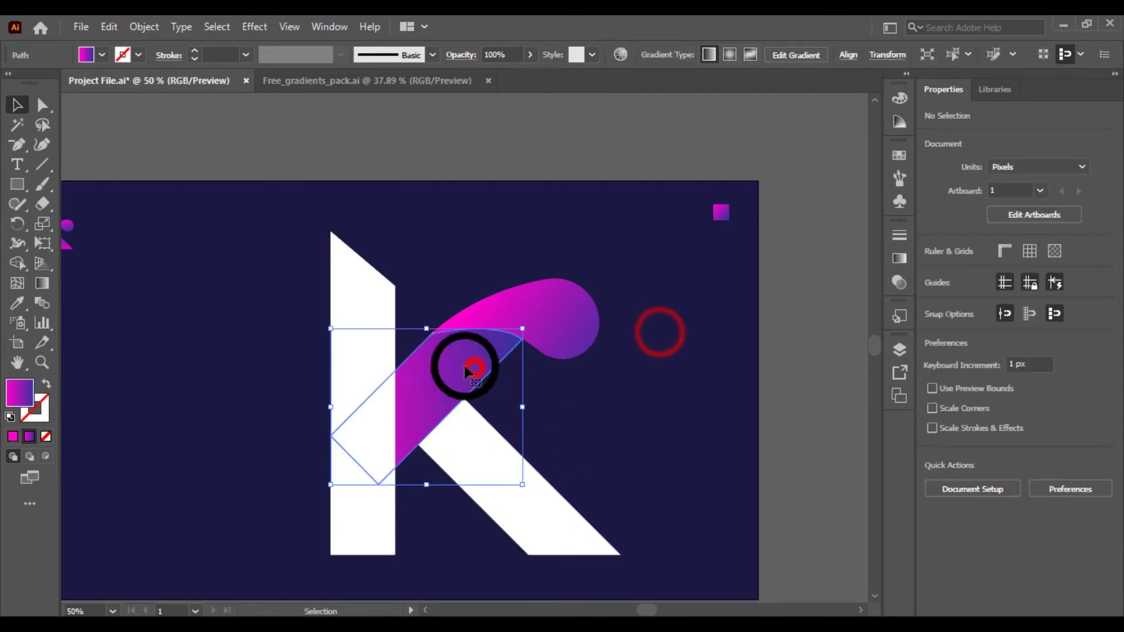
pyautogui.click(42, 283)
pyautogui.moveTo(498, 310); pyautogui.dragTo(316, 491)
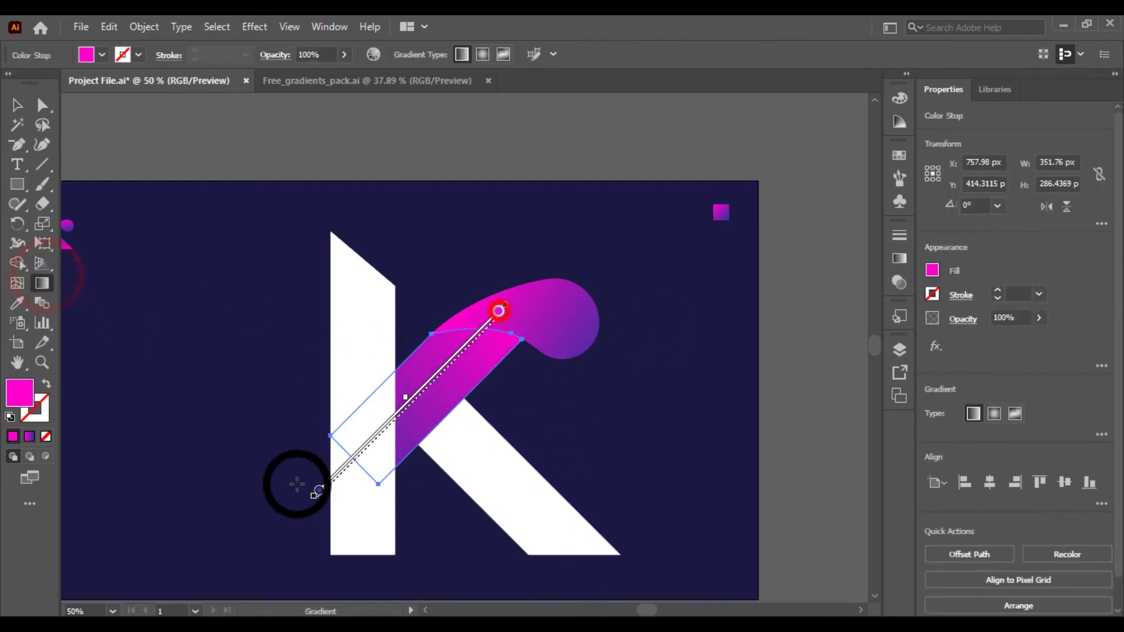
pyautogui.moveTo(286, 529); pyautogui.dragTo(564, 250)
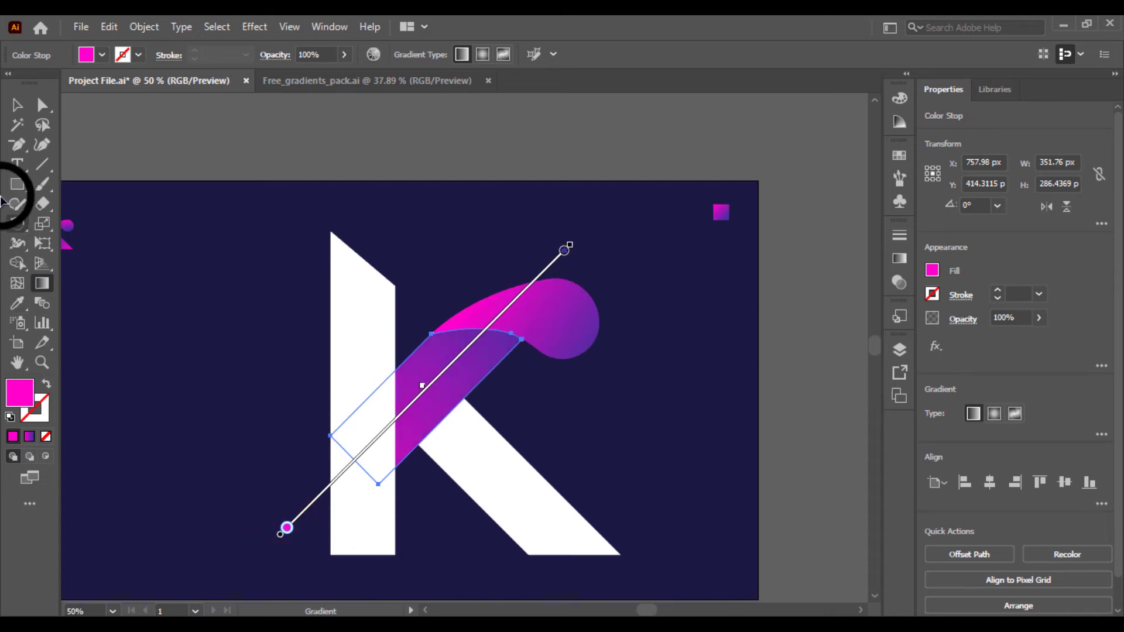
pyautogui.moveTo(423, 386); pyautogui.dragTo(462, 345)
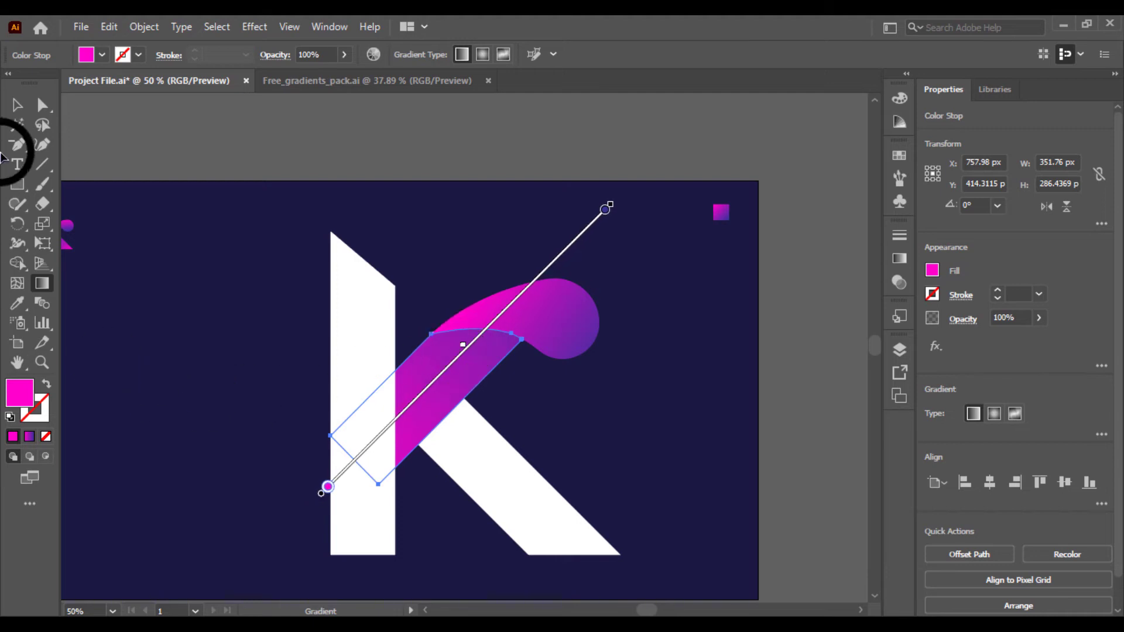
pyautogui.click(16, 112)
pyautogui.click(158, 326)
# Step: Fill the white diagonal leg with the magenta-to-violet gradient sampled from the small square swatch
pyautogui.click(527, 512)
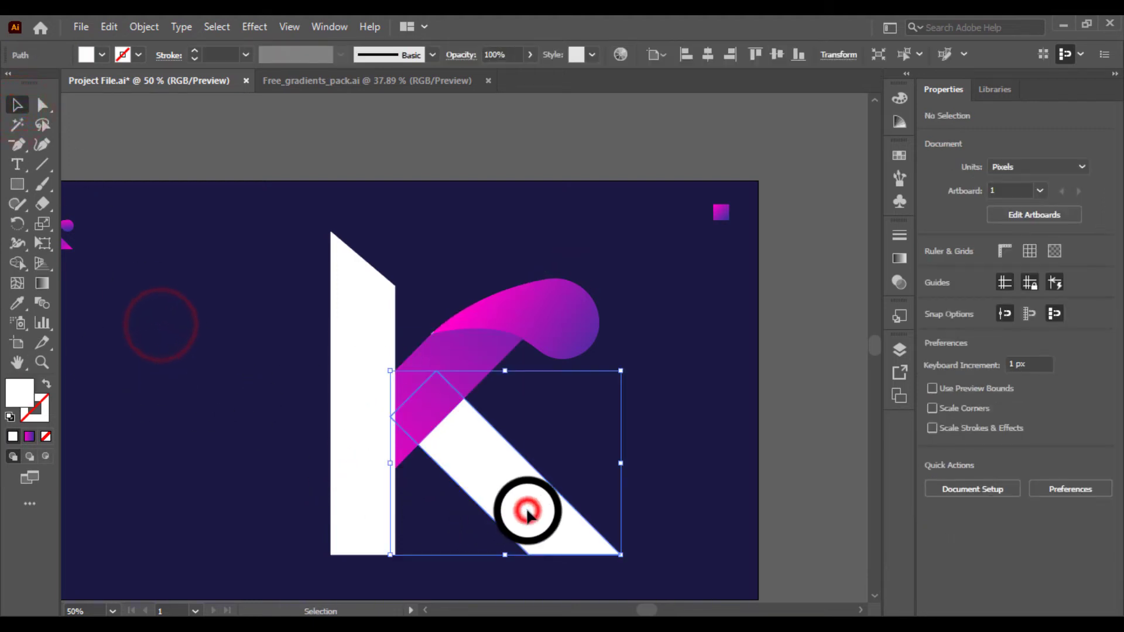
pyautogui.click(673, 329)
pyautogui.click(527, 477)
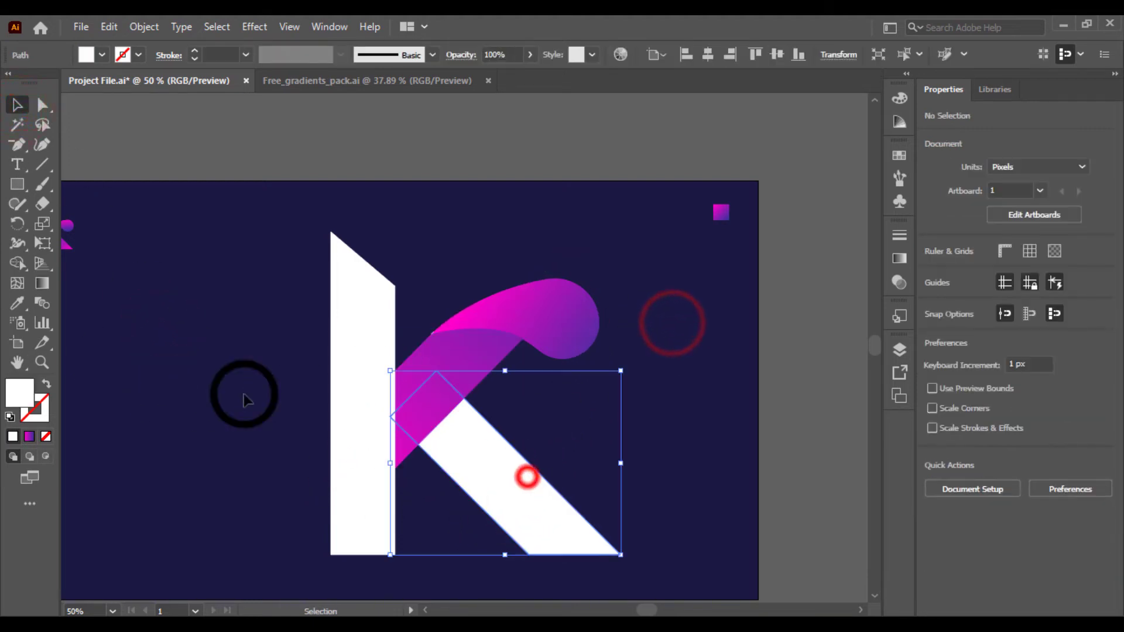
pyautogui.click(18, 301)
pyautogui.click(730, 214)
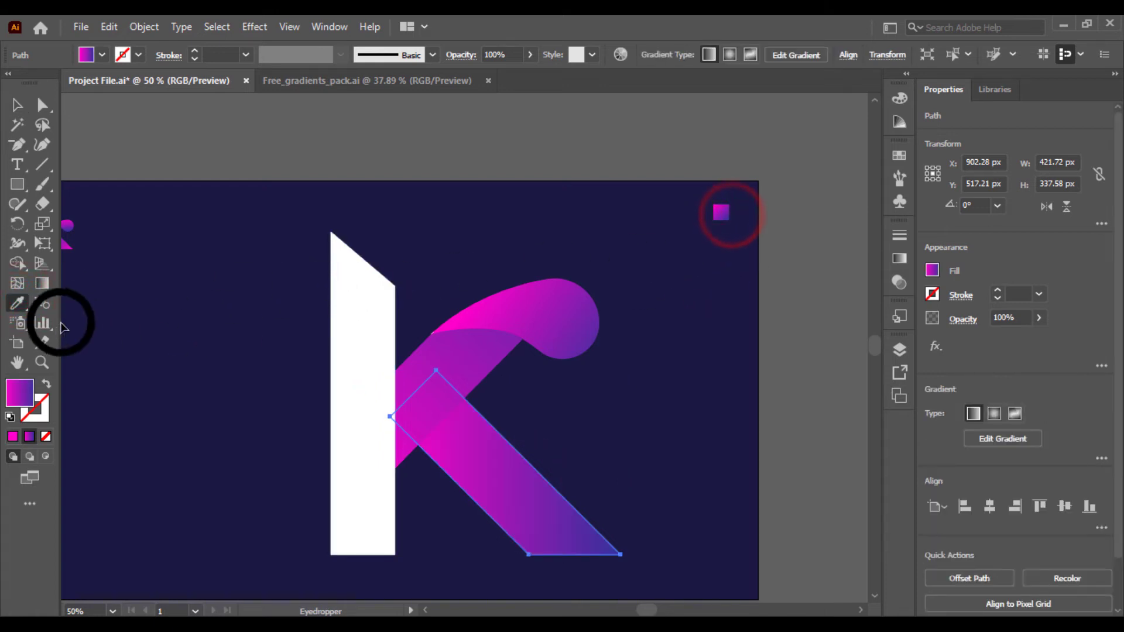
# Step: Redirect the leg's gradient along its length, with magenta at the upper joint and violet at the foot
pyautogui.click(41, 283)
pyautogui.moveTo(443, 419); pyautogui.dragTo(608, 588)
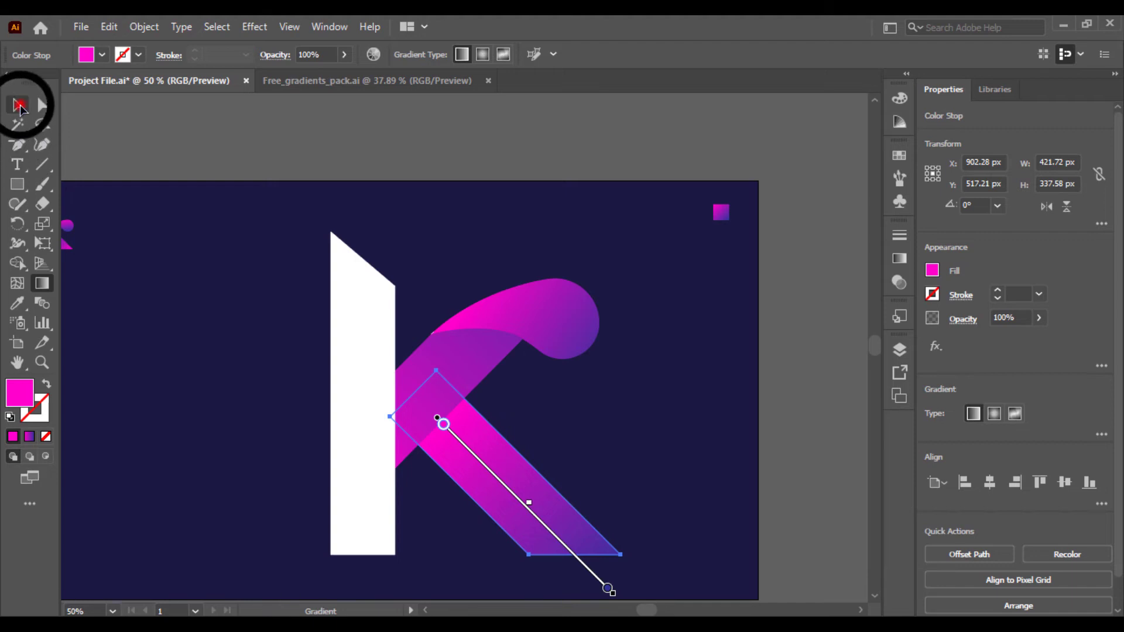
pyautogui.click(18, 105)
pyautogui.click(116, 241)
# Step: Fill the white vertical stem with the magenta-to-violet gradient sampled from the small square swatch
pyautogui.click(363, 401)
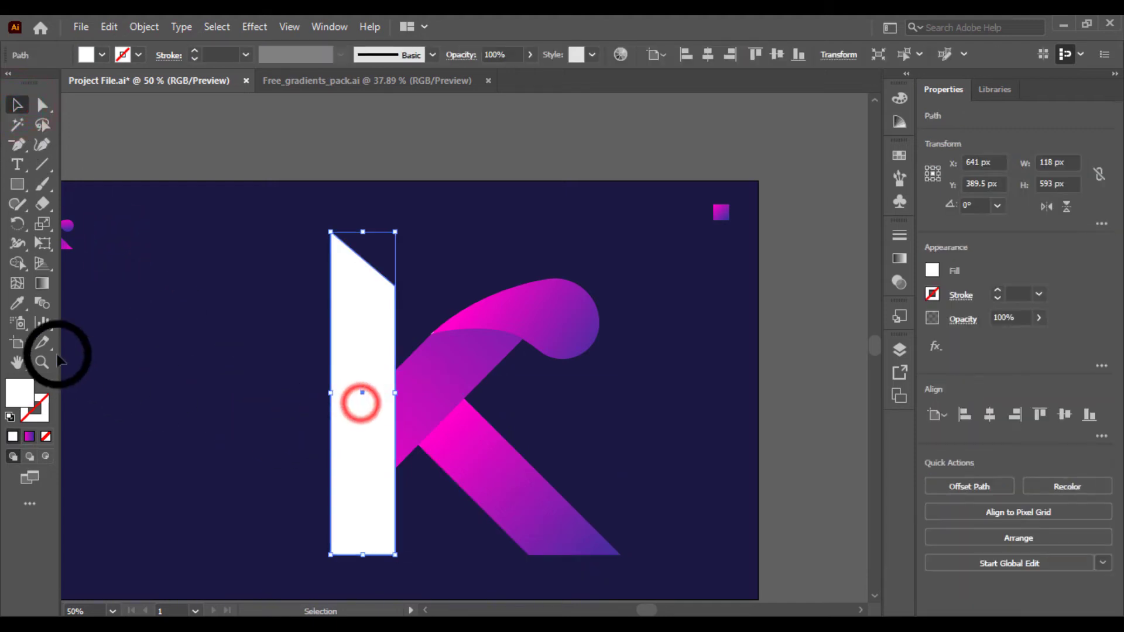
pyautogui.click(18, 303)
pyautogui.click(721, 213)
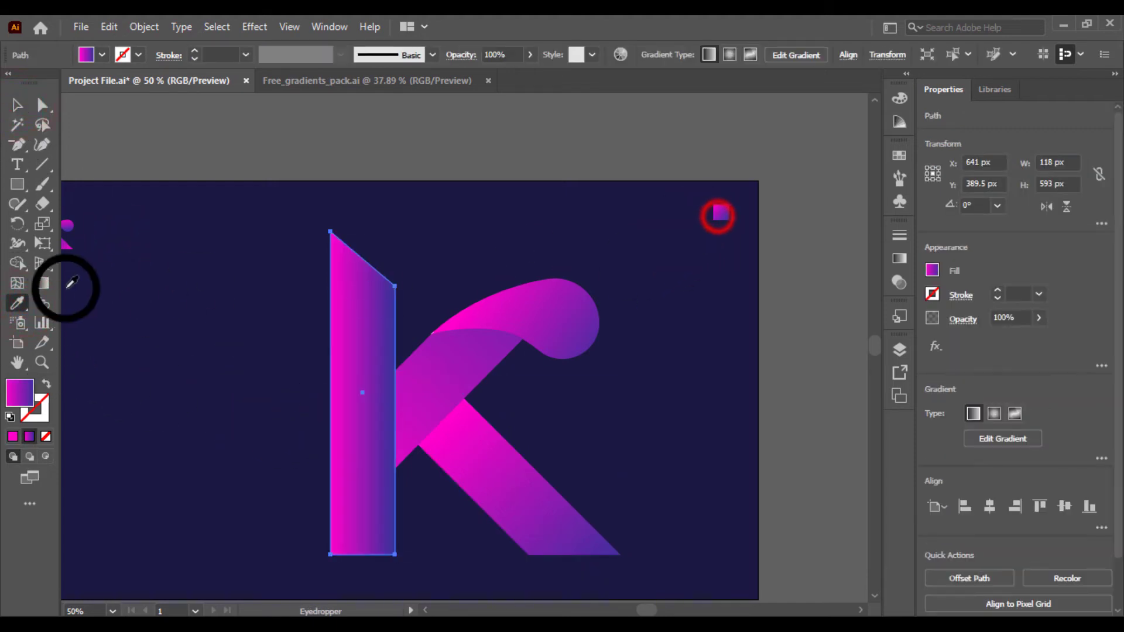
# Step: Try several directions for the stem's gradient, ending with a vertical one from violet at the top to magenta at the base
pyautogui.click(41, 284)
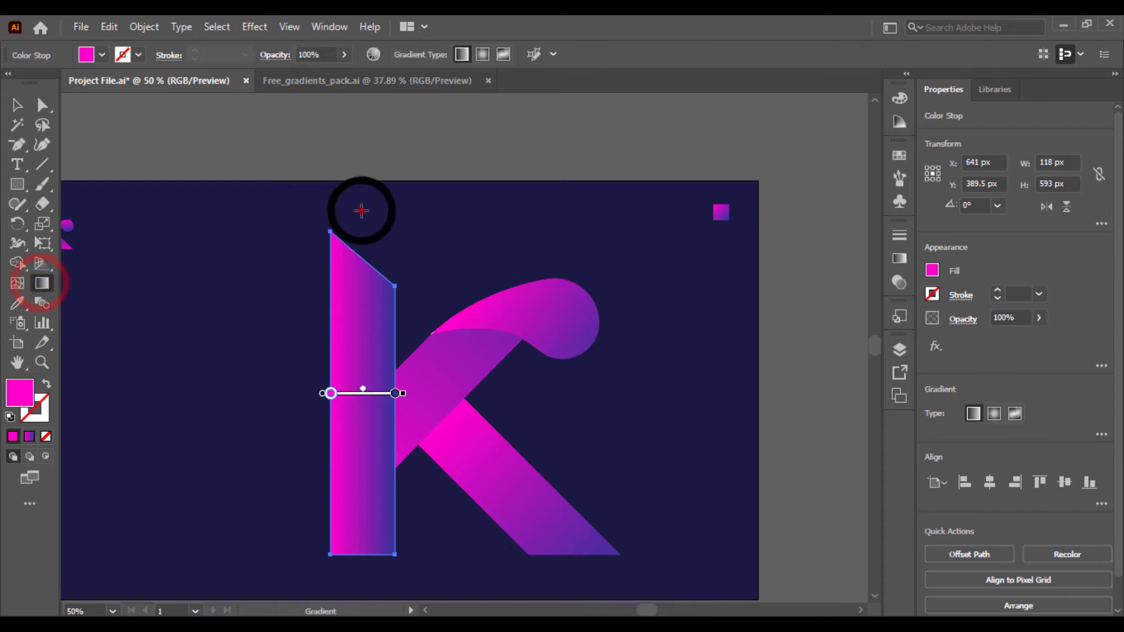
pyautogui.moveTo(359, 209); pyautogui.dragTo(369, 584)
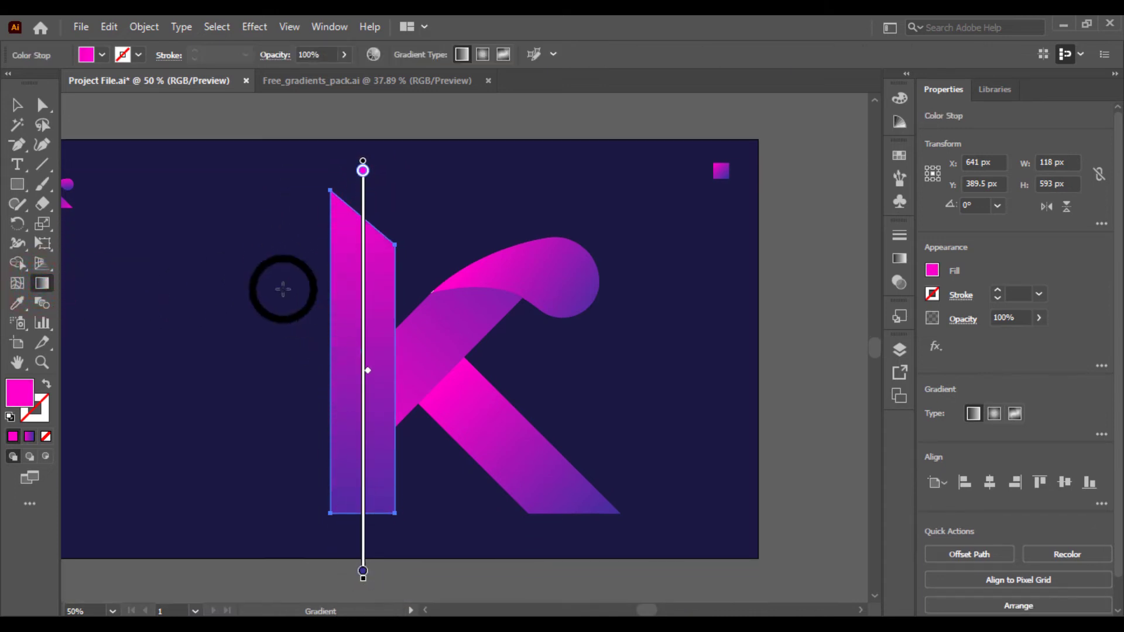
pyautogui.moveTo(283, 253)
pyautogui.mouseDown()
pyautogui.moveTo(393, 521)
pyautogui.moveTo(421, 515)
pyautogui.moveTo(487, 537)
pyautogui.moveTo(394, 449)
pyautogui.moveTo(299, 307)
pyautogui.moveTo(183, 168)
pyautogui.moveTo(249, 212)
pyautogui.mouseUp()
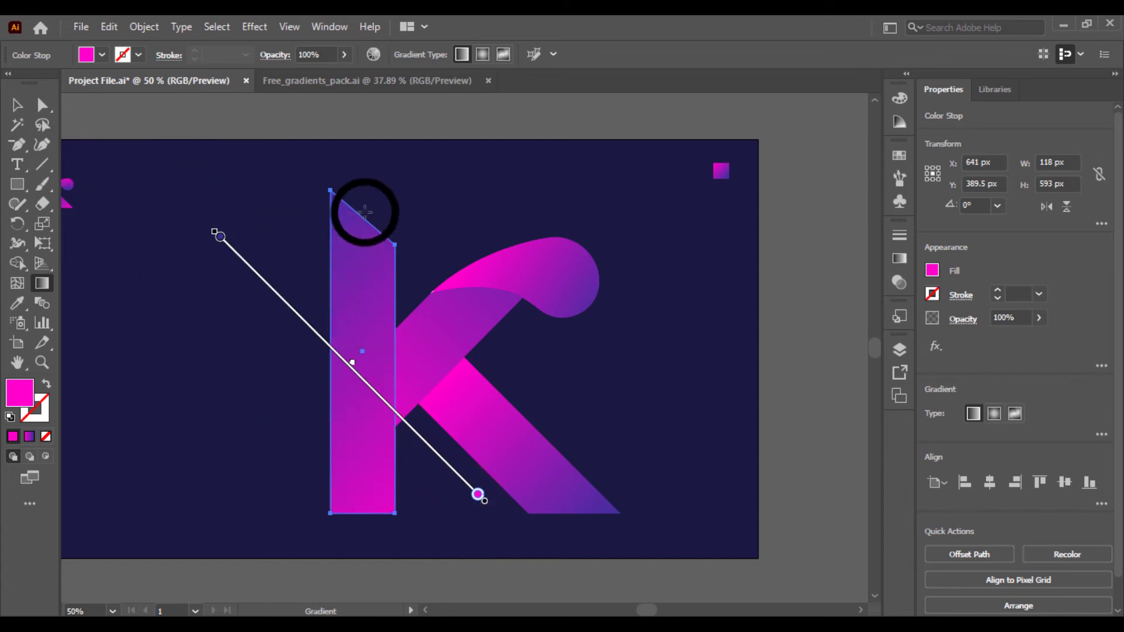
pyautogui.moveTo(374, 191); pyautogui.dragTo(351, 176)
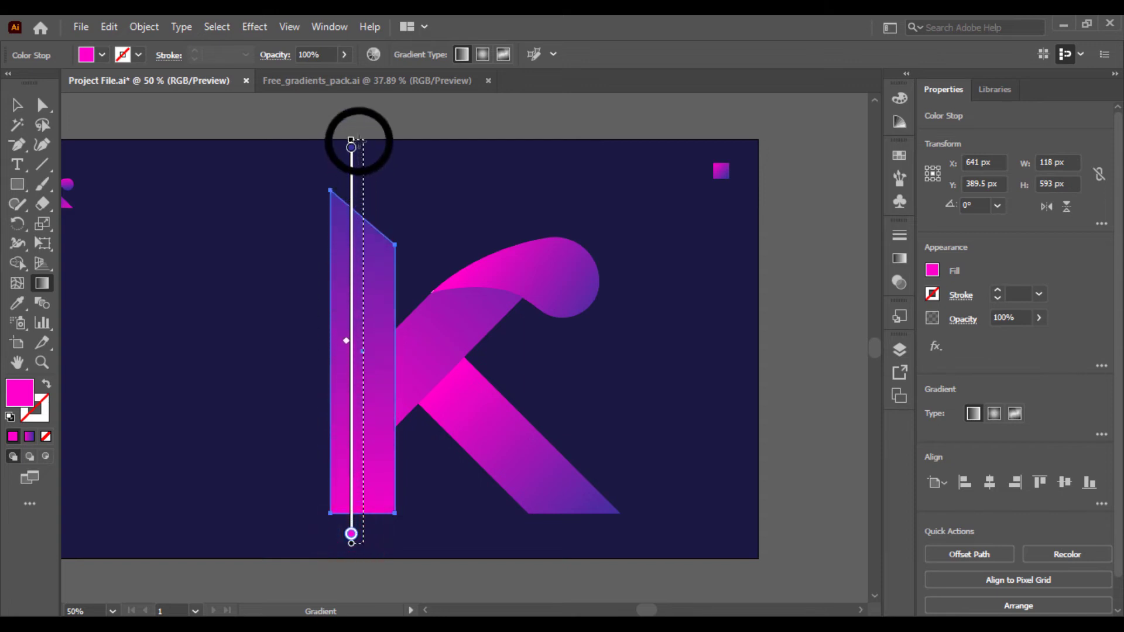
pyautogui.moveTo(352, 120); pyautogui.dragTo(362, 199)
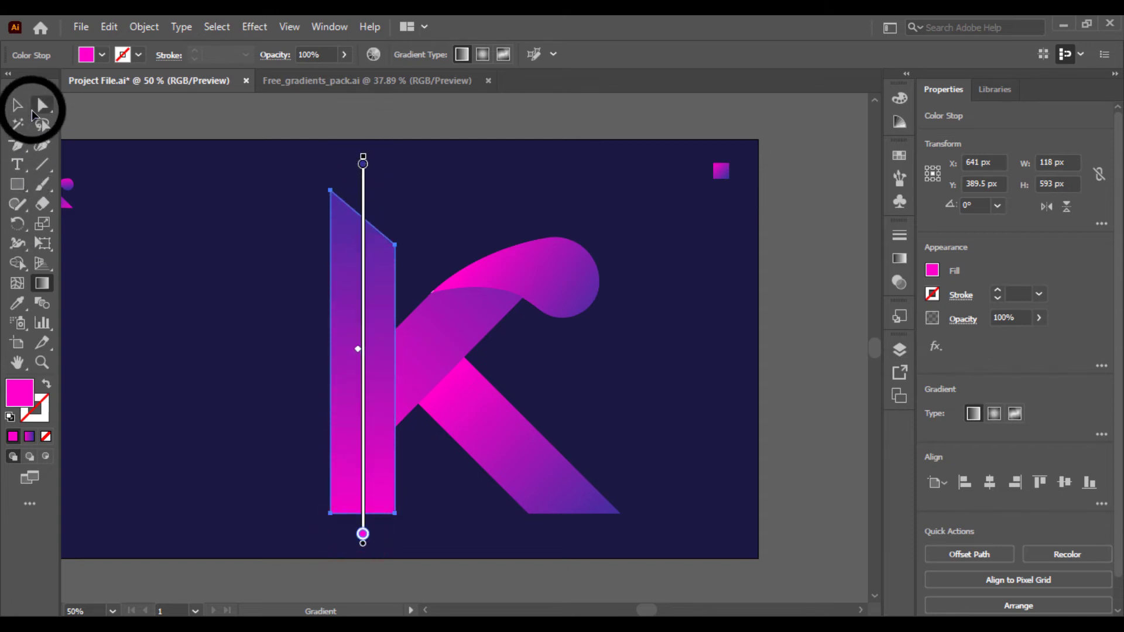
pyautogui.click(17, 105)
pyautogui.click(179, 232)
# Step: Redraw the stem's gradient vertically, with magenta at the slanted top and violet at the base
pyautogui.hotkey('ctrl', '-')
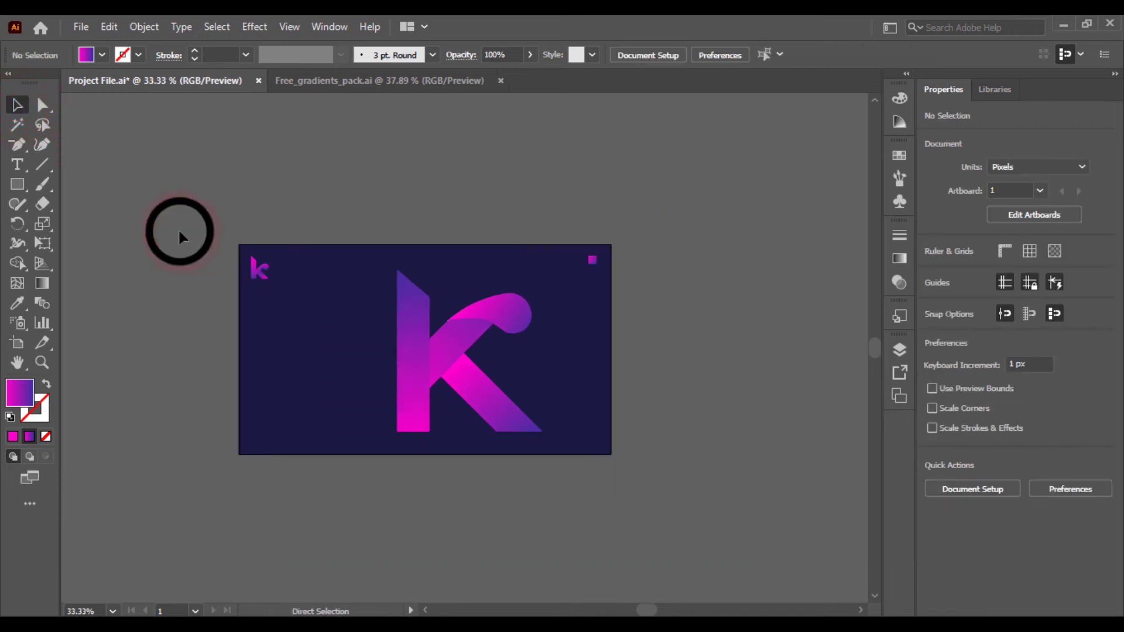
pyautogui.hotkey('ctrl', '+')
pyautogui.press('space')
pyautogui.moveTo(210, 256); pyautogui.dragTo(261, 307)
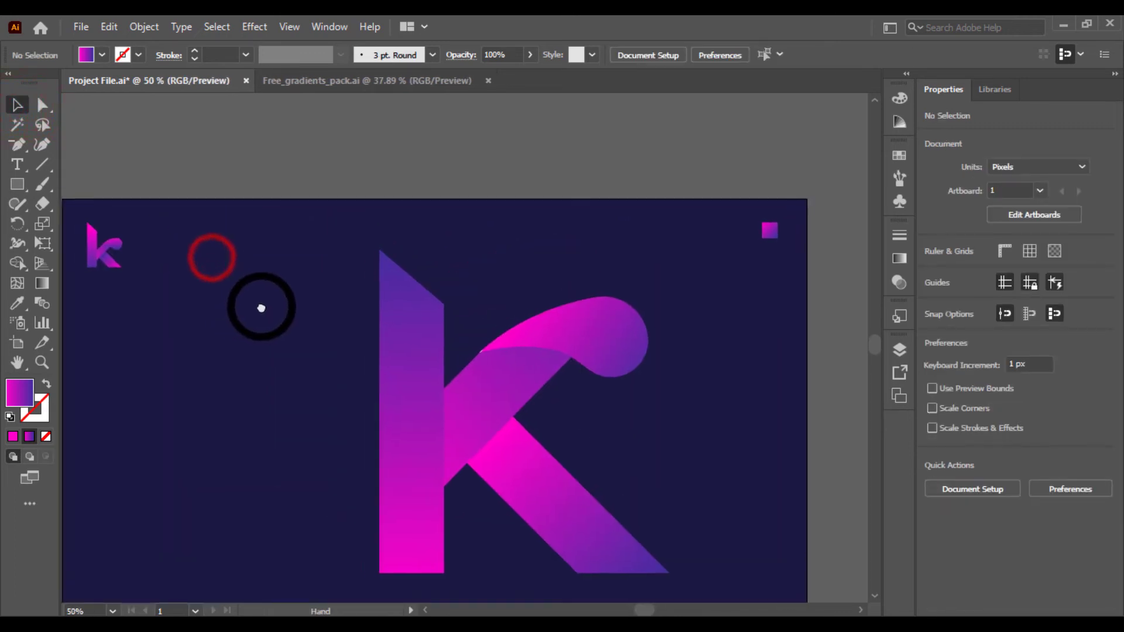
pyautogui.click(401, 373)
pyautogui.click(47, 287)
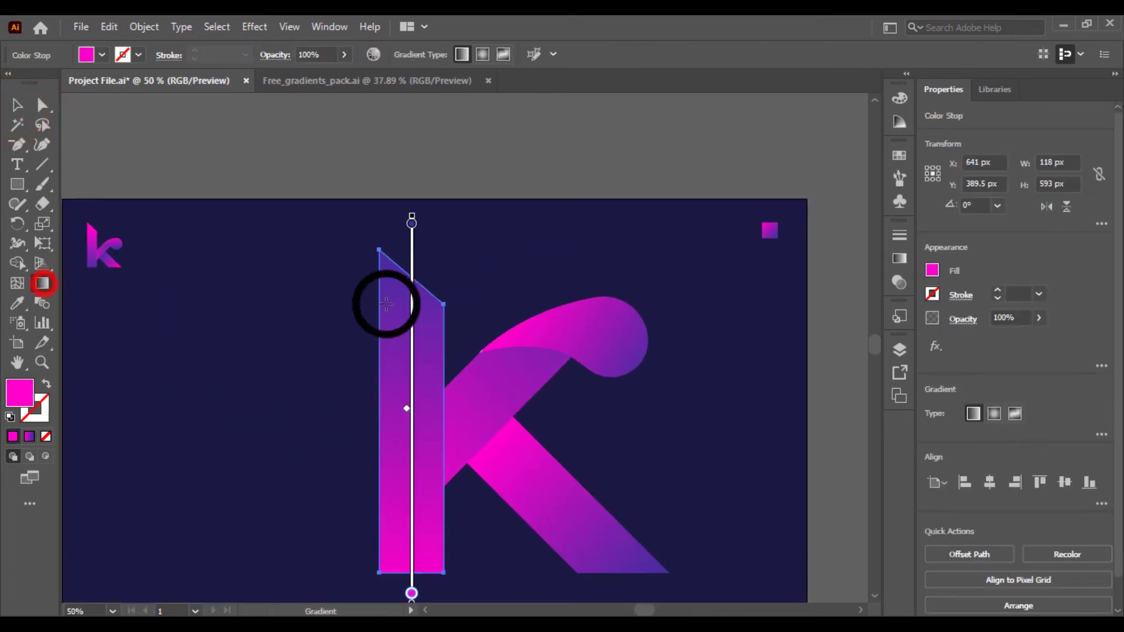
pyautogui.moveTo(426, 246); pyautogui.dragTo(427, 586)
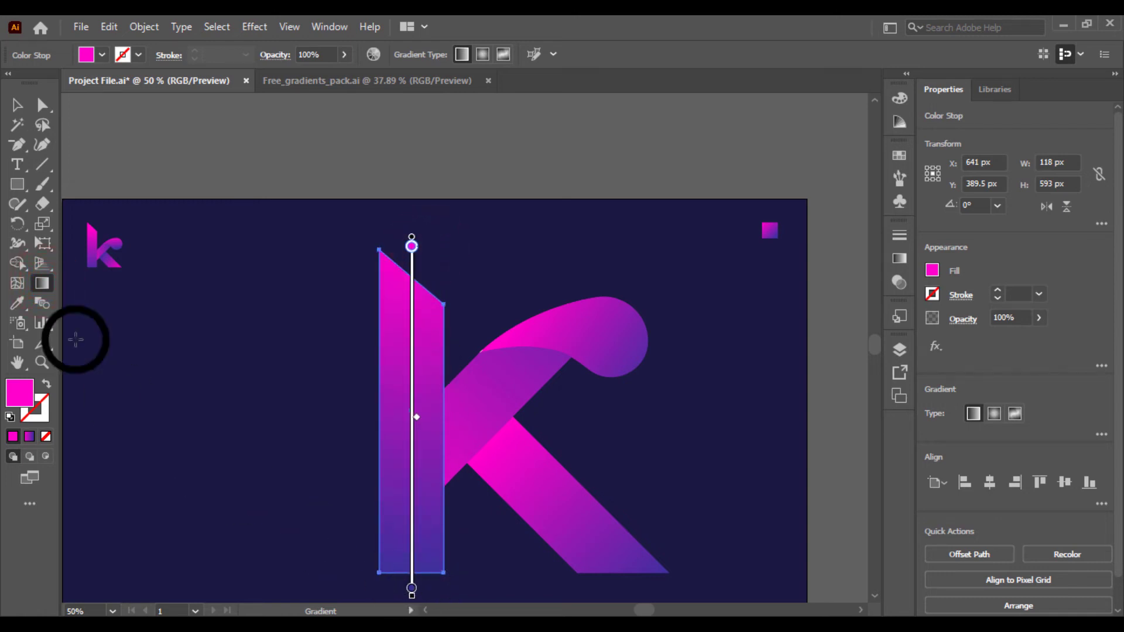
pyautogui.click(16, 103)
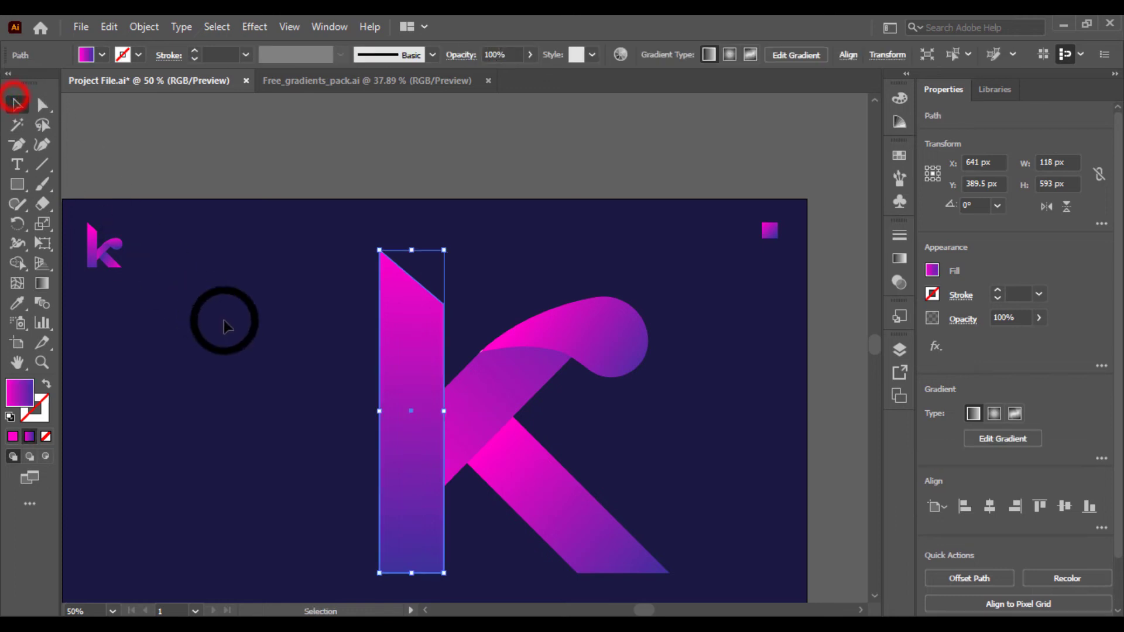
# Step: Reverse the diagonal leg's gradient so violet sits at the joint with the arm and magenta at the foot
pyautogui.click(562, 461)
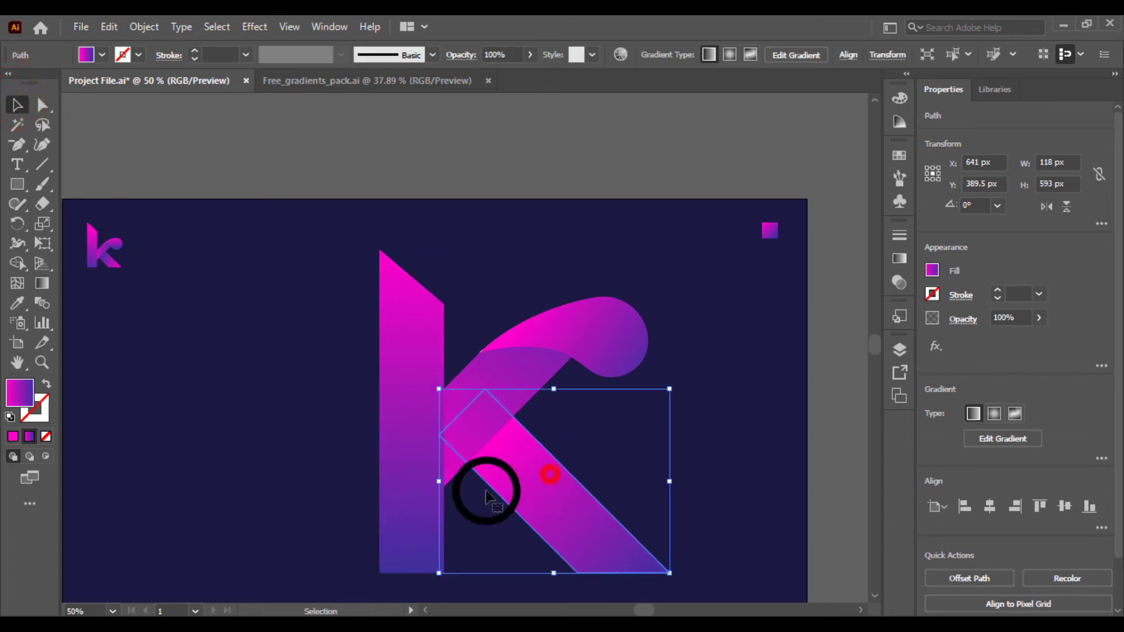
pyautogui.click(48, 289)
pyautogui.moveTo(463, 412)
pyautogui.mouseDown()
pyautogui.moveTo(626, 552)
pyautogui.moveTo(641, 588)
pyautogui.moveTo(408, 375)
pyautogui.moveTo(432, 409)
pyautogui.mouseUp()
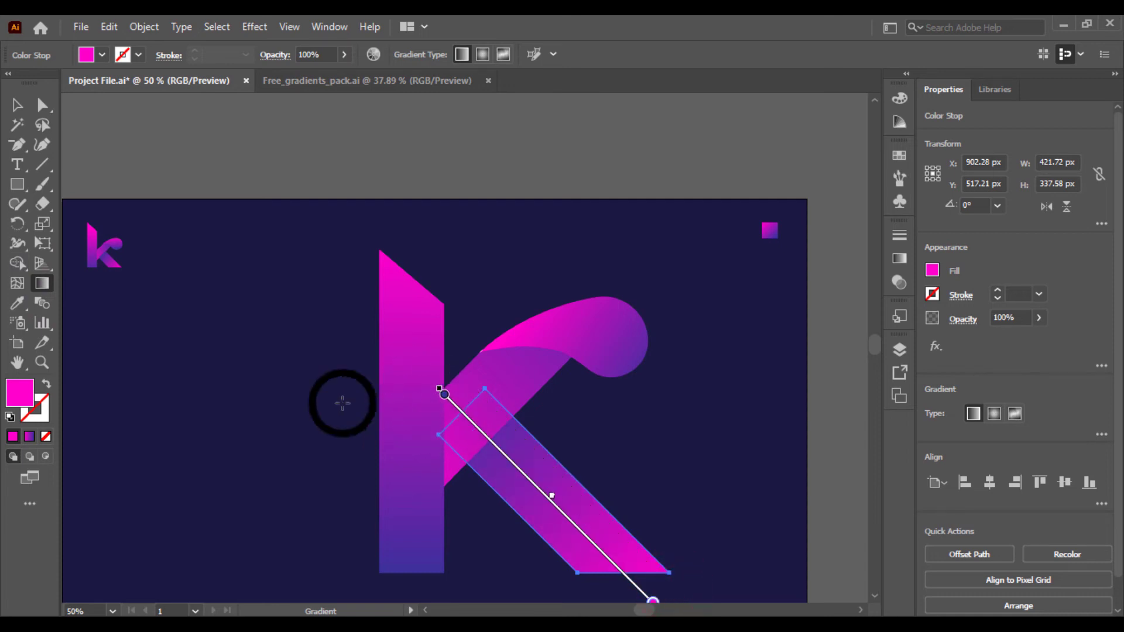
pyautogui.click(16, 105)
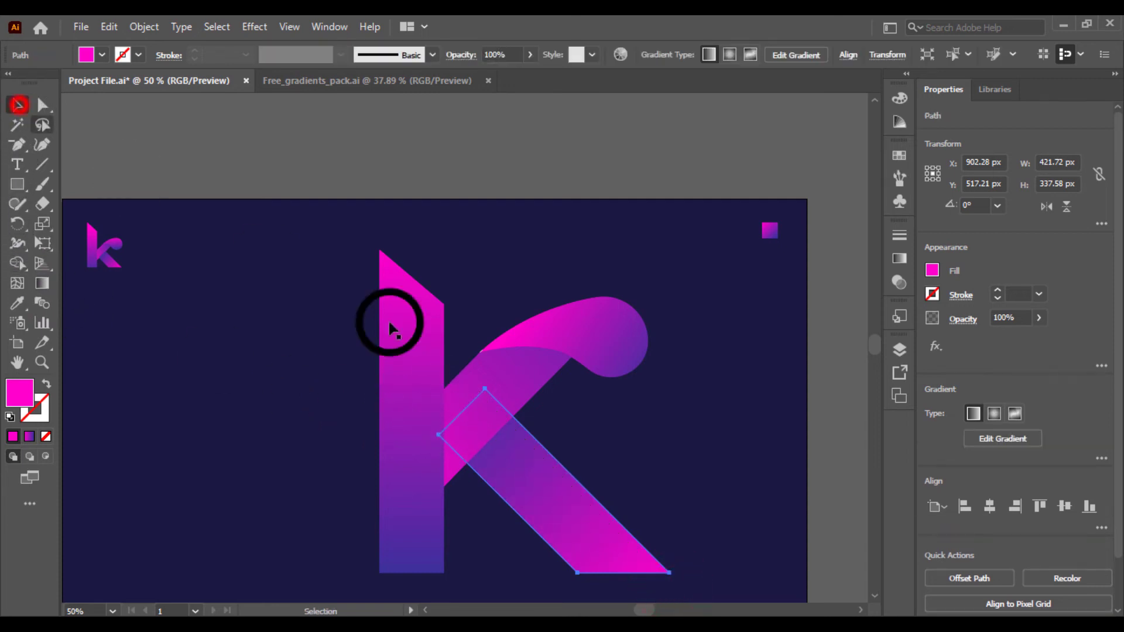
pyautogui.click(790, 439)
# Step: Delete the tiny leftover white sliver where the teardrop's tip meets the arm's straight bar
pyautogui.click(516, 375)
pyautogui.click(477, 292)
pyautogui.scroll(5, 478, 292)
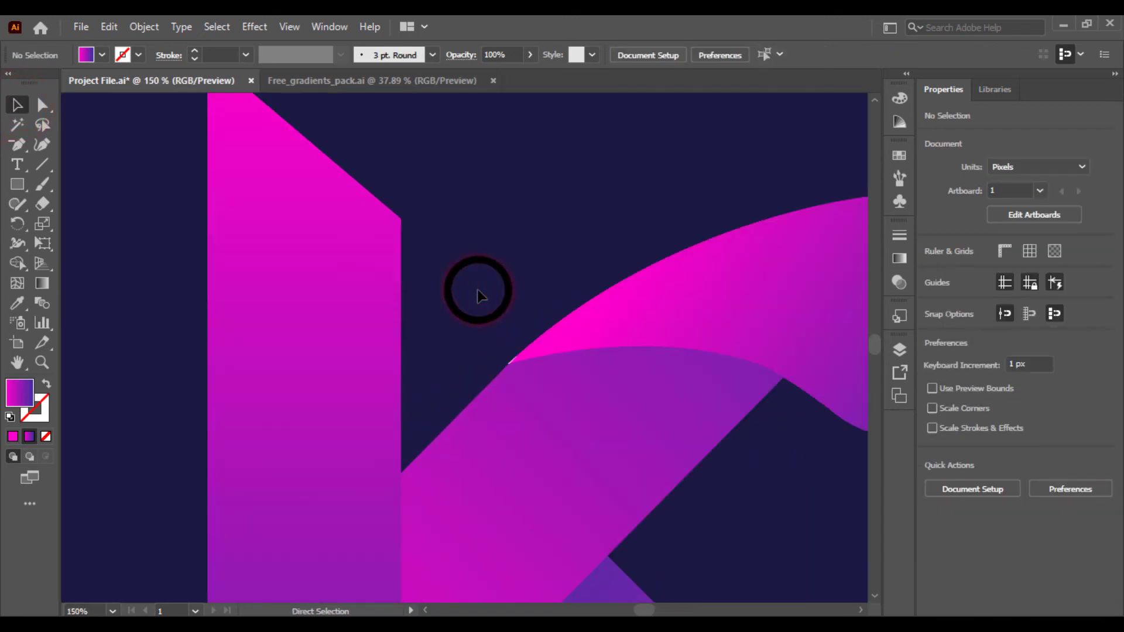
pyautogui.scroll(4, 477, 292)
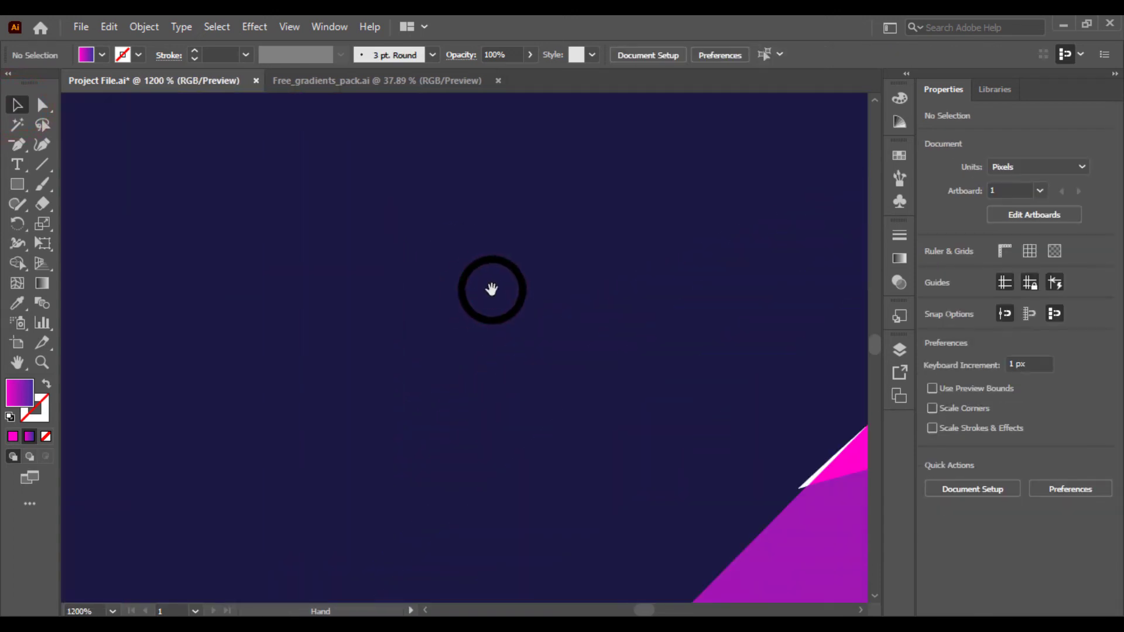
pyautogui.moveTo(494, 291); pyautogui.dragTo(251, 266)
pyautogui.moveTo(417, 407); pyautogui.dragTo(351, 351)
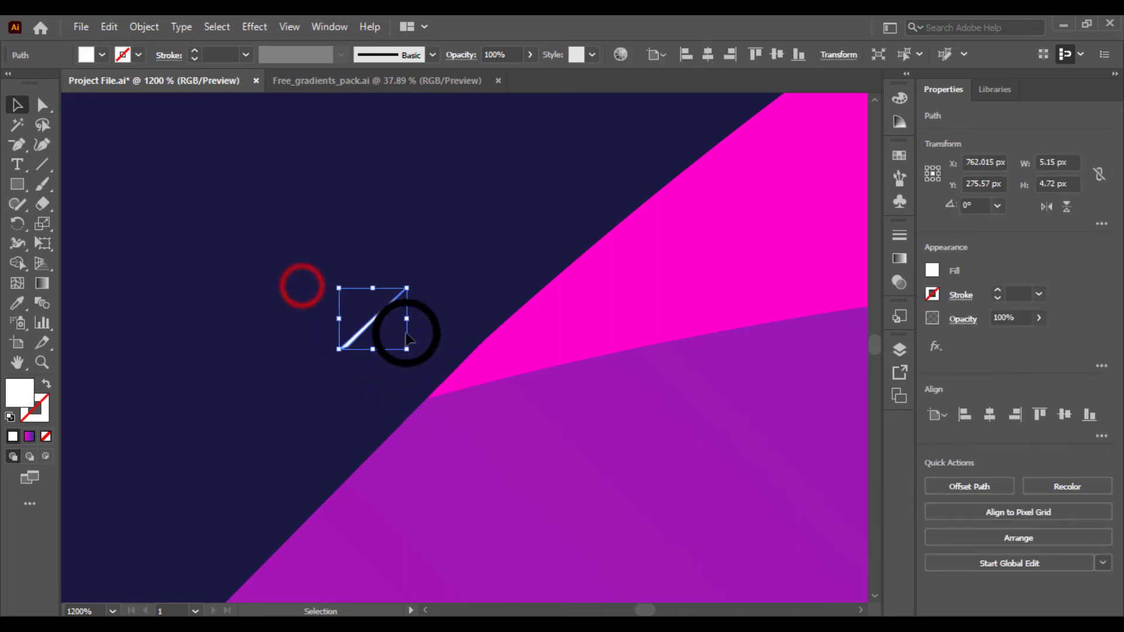
pyautogui.press('Delete')
# Step: Redraw the arm bar's gradient along its length, from magenta at the lower end to deep violet just under the teardrop
pyautogui.scroll(-7, 404, 331)
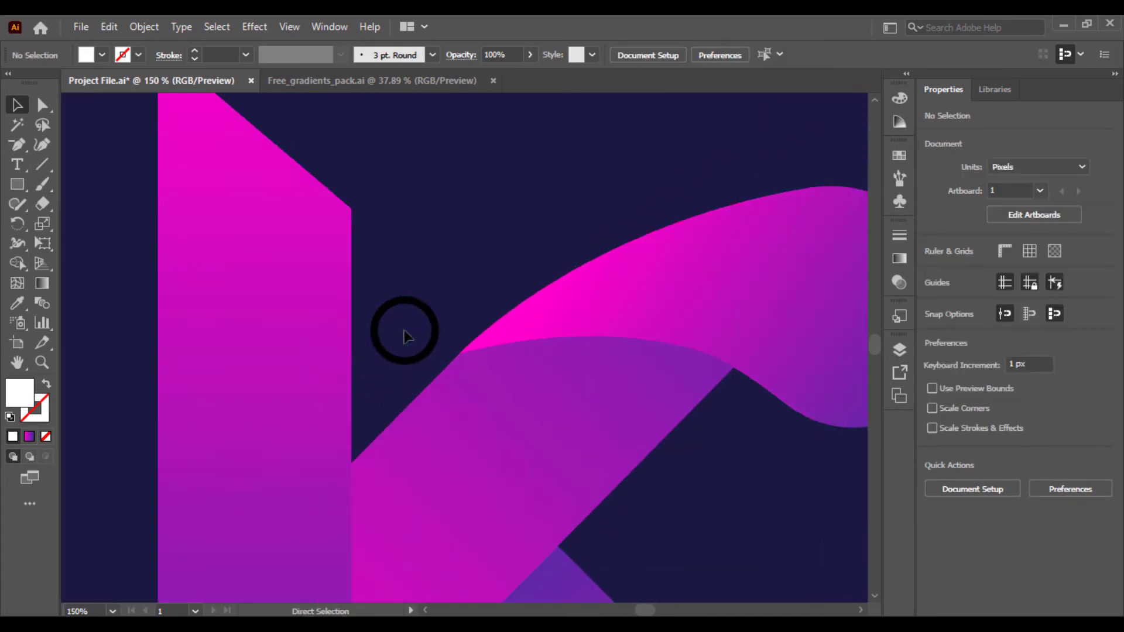
pyautogui.click(452, 434)
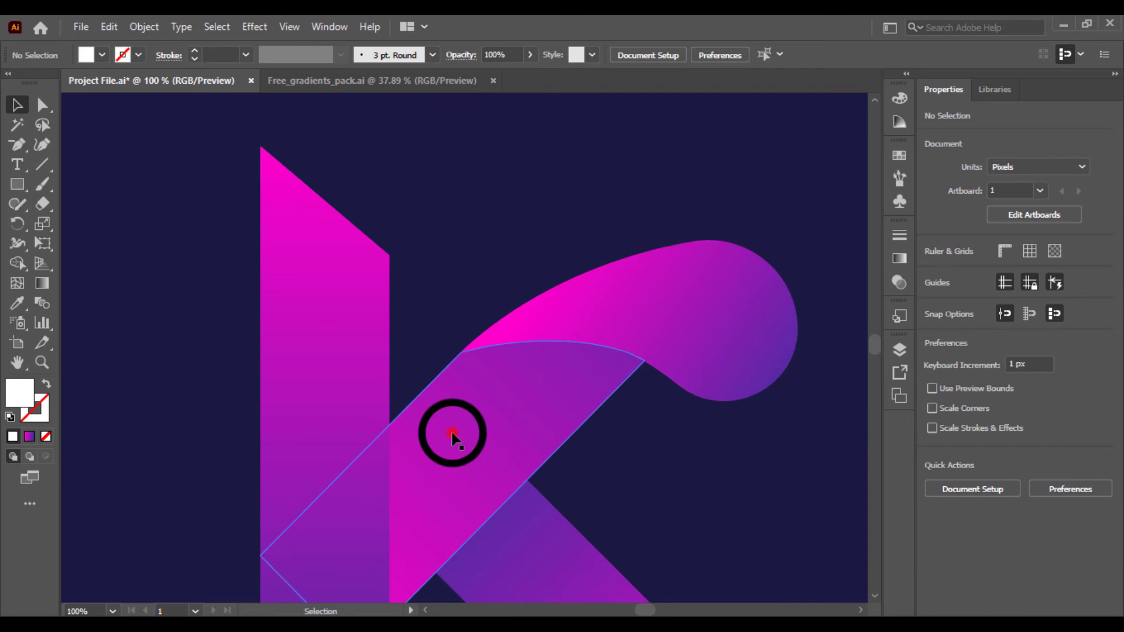
pyautogui.click(39, 283)
pyautogui.moveTo(532, 313); pyautogui.dragTo(309, 487)
pyautogui.moveTo(205, 562); pyautogui.dragTo(589, 358)
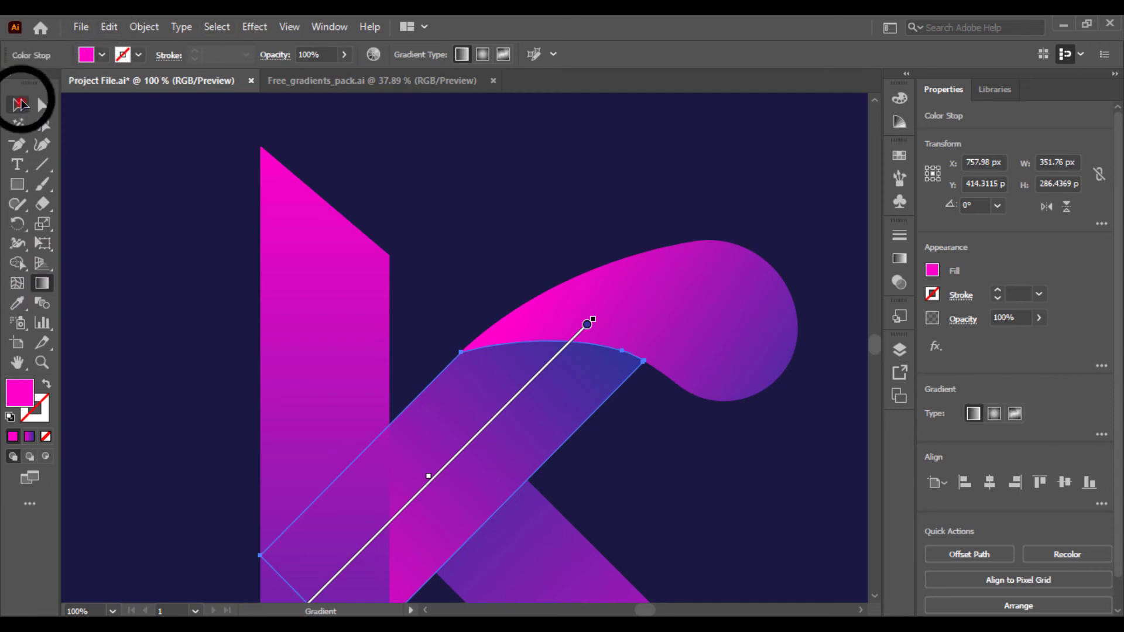
pyautogui.click(21, 105)
pyautogui.click(181, 309)
pyautogui.hotkey('ctrl', '-')
pyautogui.hotkey('ctrl', '-')
pyautogui.hotkey('ctrl', '-')
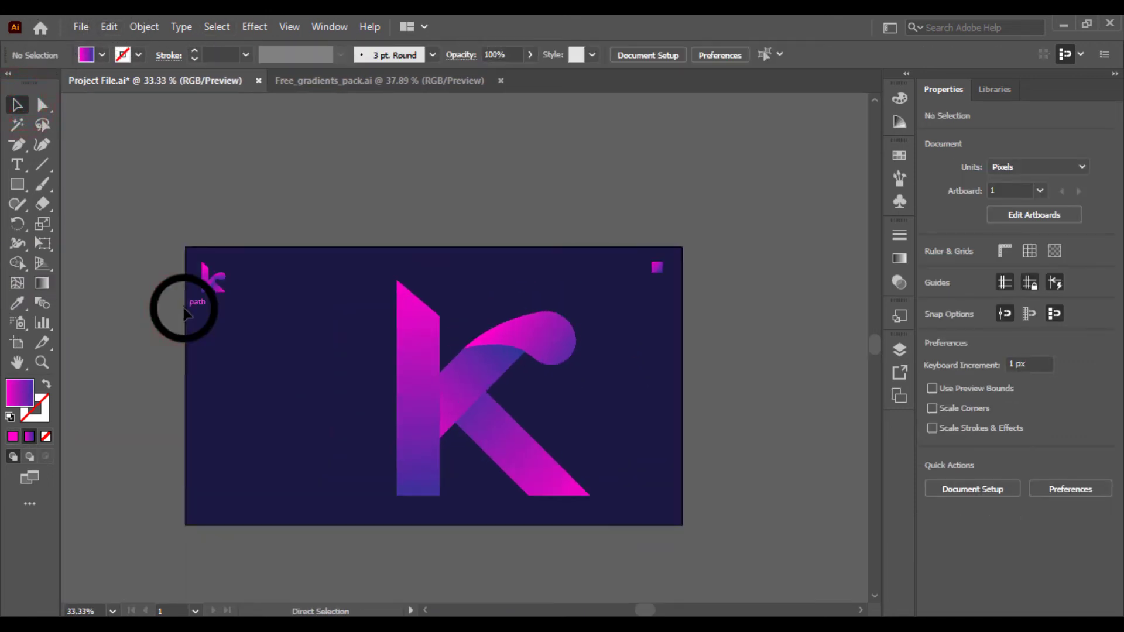
pyautogui.hotkey('ctrl', '+')
pyautogui.click(466, 378)
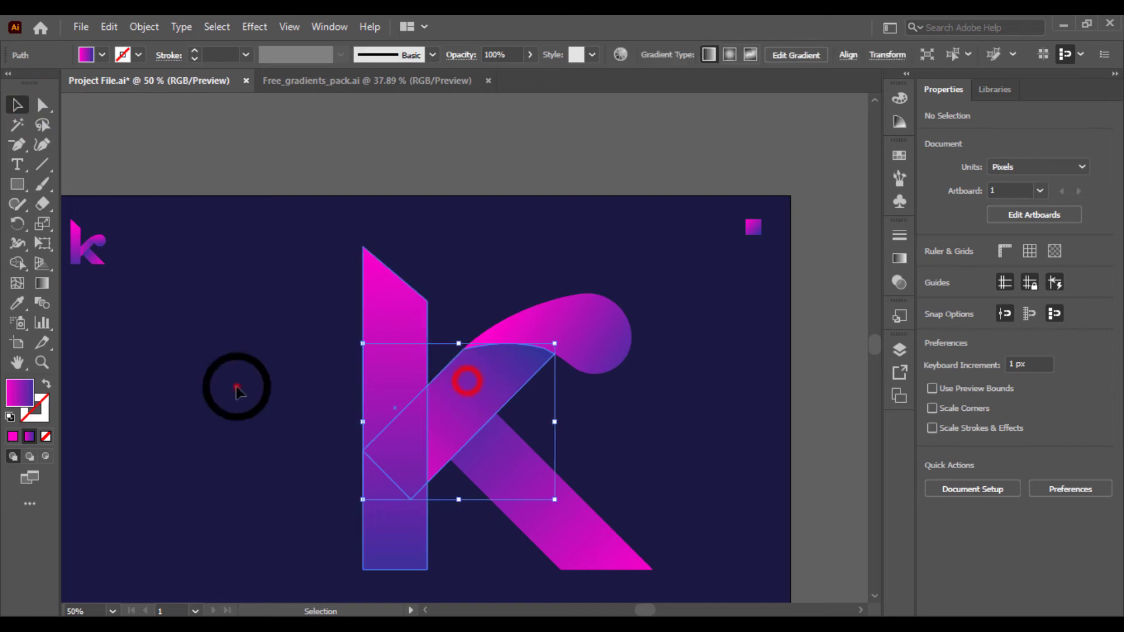
# Step: Redraw the teardrop's gradient downward, with magenta along its upper edge and violet at its lower edge
pyautogui.click(235, 386)
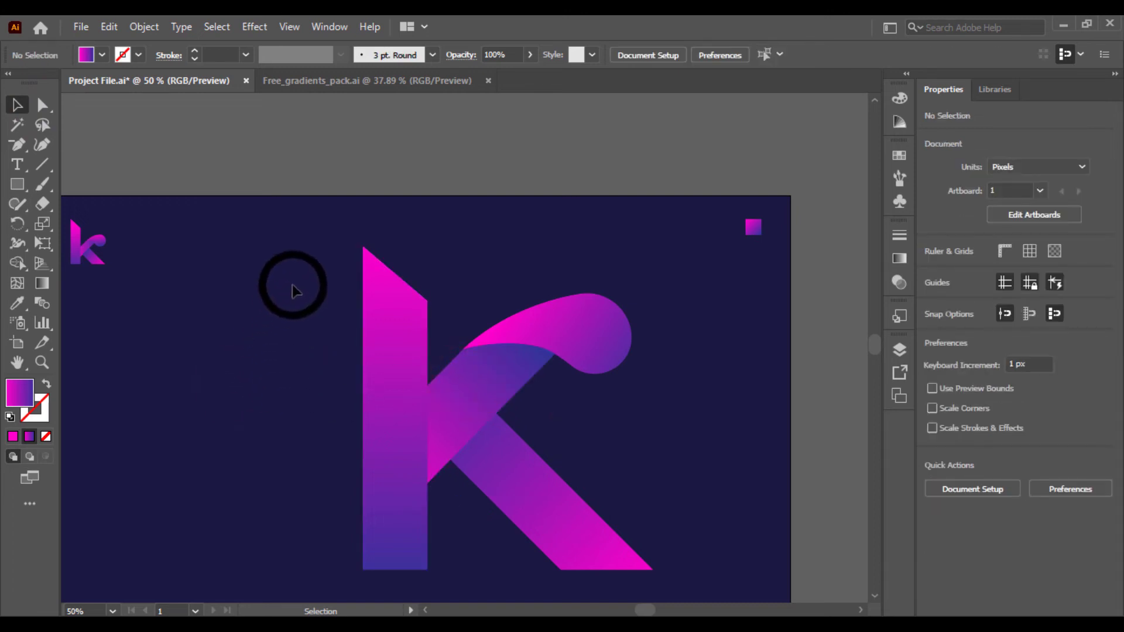
pyautogui.moveTo(310, 292); pyautogui.dragTo(635, 503)
pyautogui.click(732, 393)
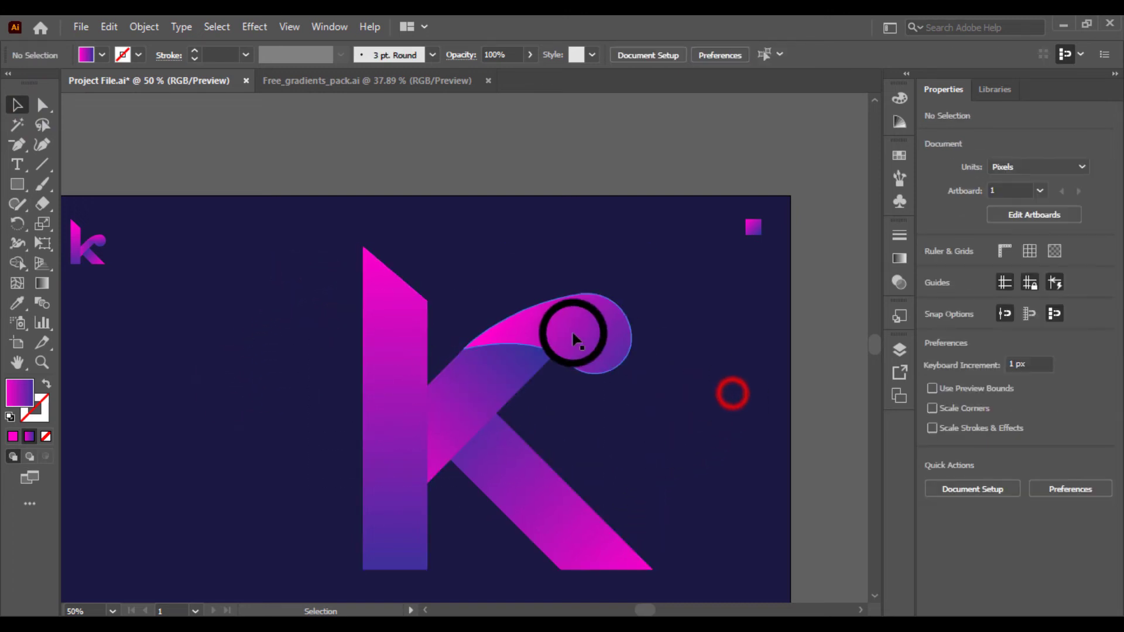
pyautogui.click(572, 333)
pyautogui.click(42, 282)
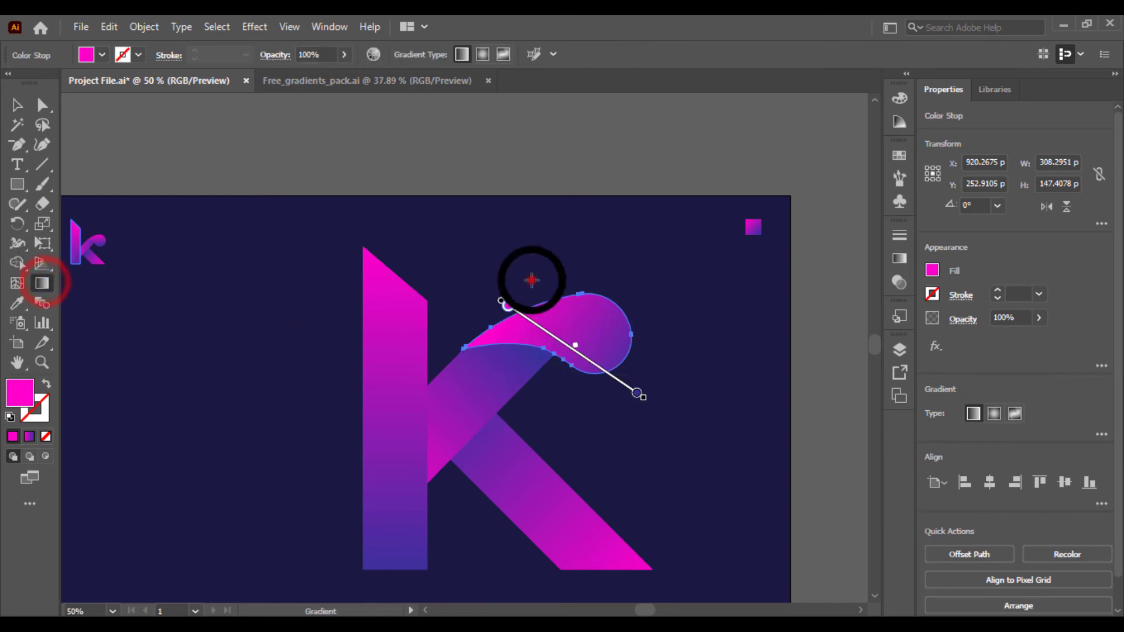
pyautogui.click(531, 280)
pyautogui.moveTo(664, 386)
pyautogui.mouseDown()
pyautogui.moveTo(506, 296)
pyautogui.moveTo(454, 283)
pyautogui.moveTo(451, 296)
pyautogui.mouseUp()
pyautogui.moveTo(588, 274)
pyautogui.mouseDown()
pyautogui.moveTo(590, 398)
pyautogui.moveTo(547, 406)
pyautogui.mouseUp()
pyautogui.click(20, 106)
pyautogui.click(103, 220)
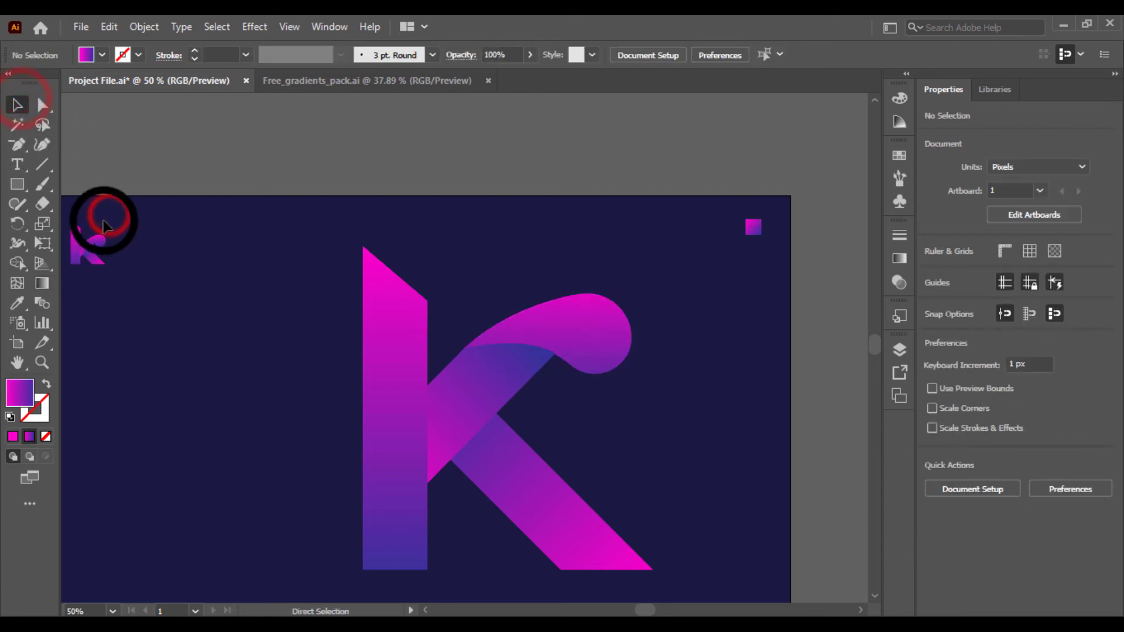
# Step: Try splitting the diagonal leg where it passes under the arm bar, using Shape Builder on the whole letter
pyautogui.hotkey('ctrl', '-')
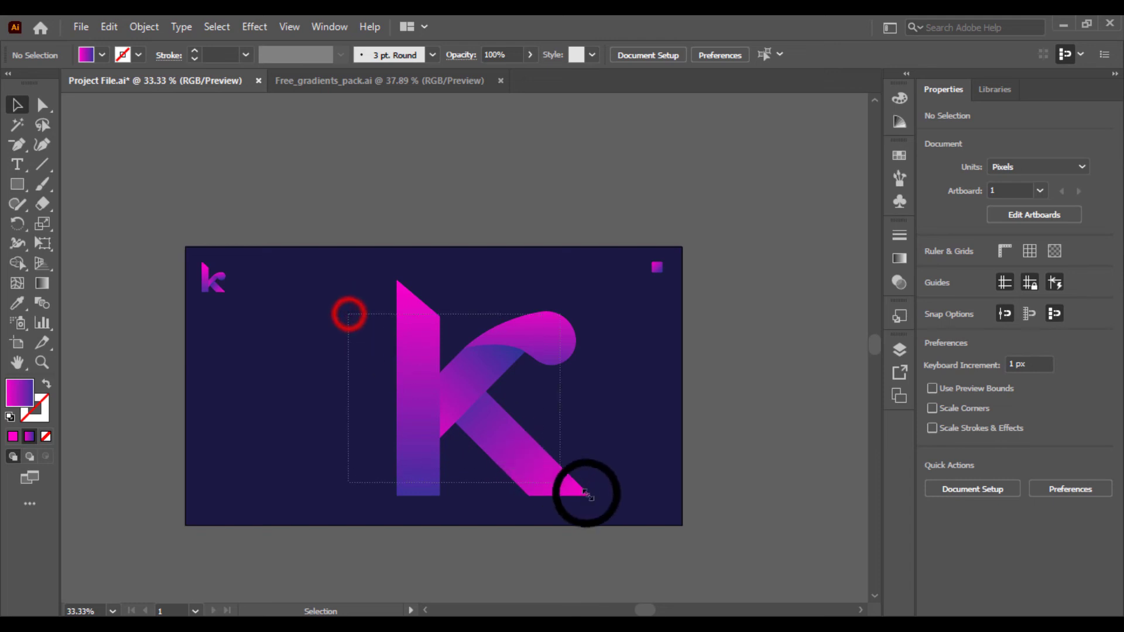
pyautogui.moveTo(587, 494); pyautogui.dragTo(587, 495)
pyautogui.rightClick(499, 397)
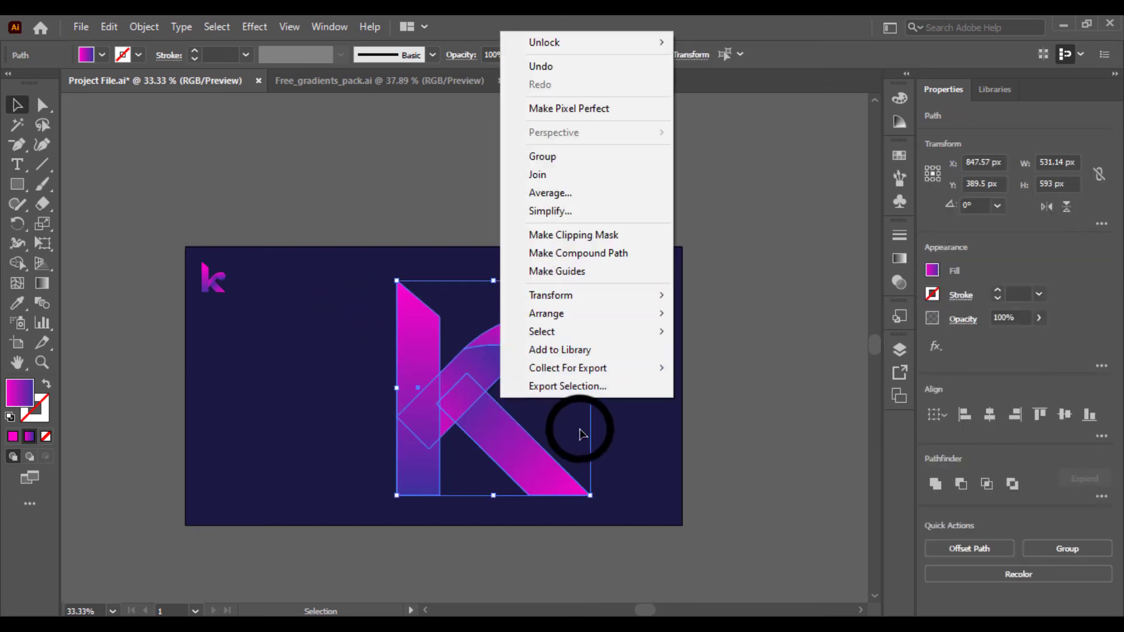
pyautogui.click(574, 430)
pyautogui.click(484, 410)
pyautogui.hotkey('ctrl', '+')
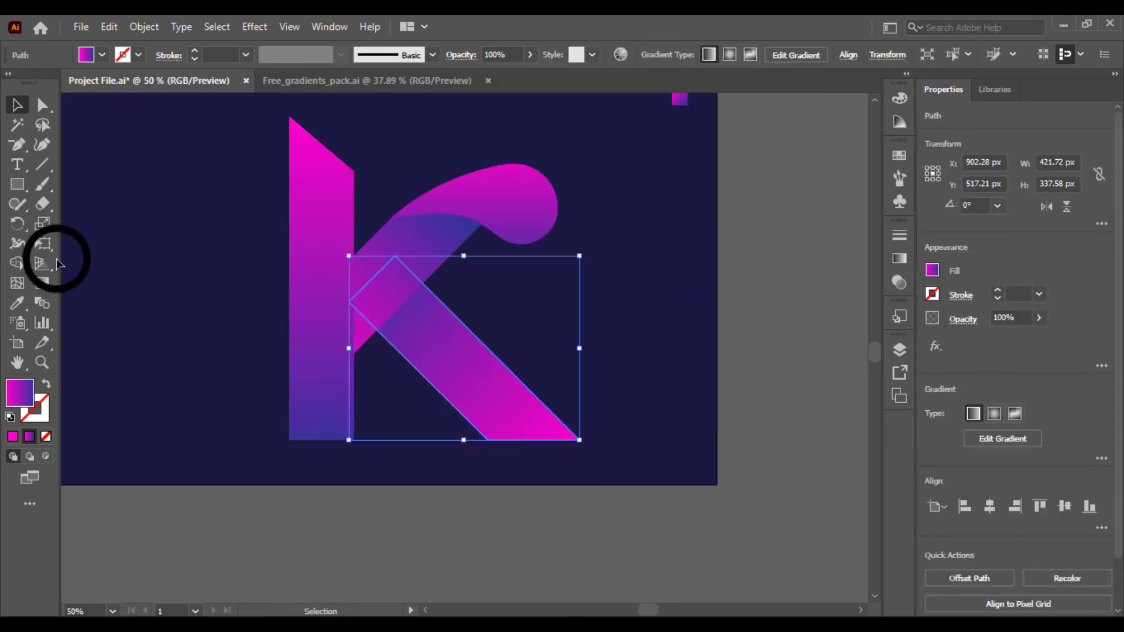
pyautogui.moveTo(188, 186); pyautogui.dragTo(574, 438)
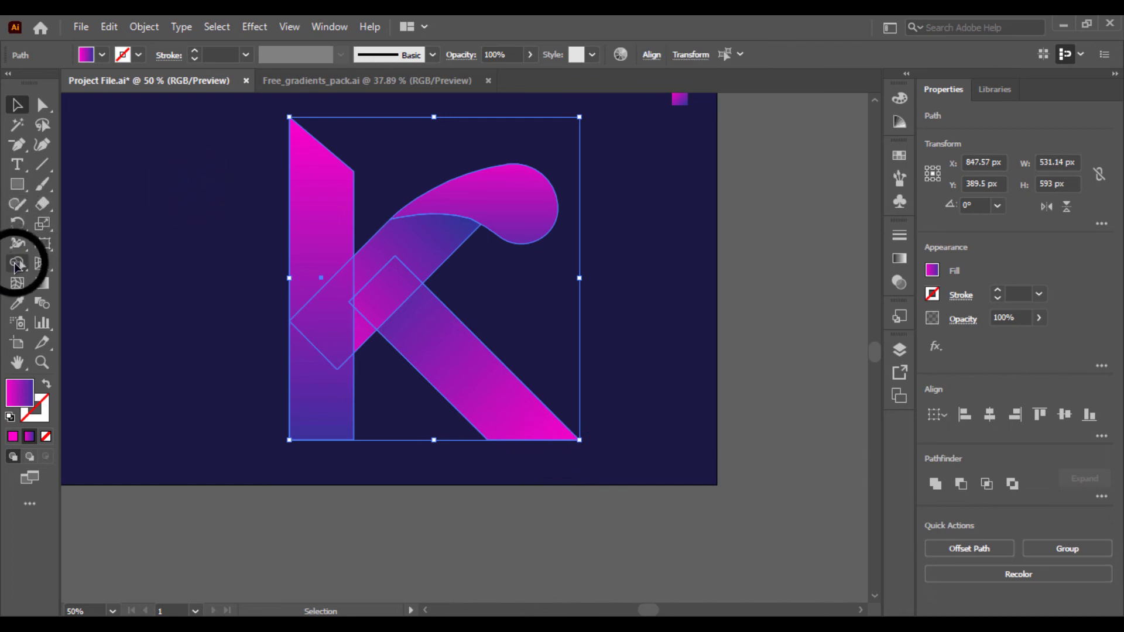
pyautogui.click(17, 266)
pyautogui.click(447, 367)
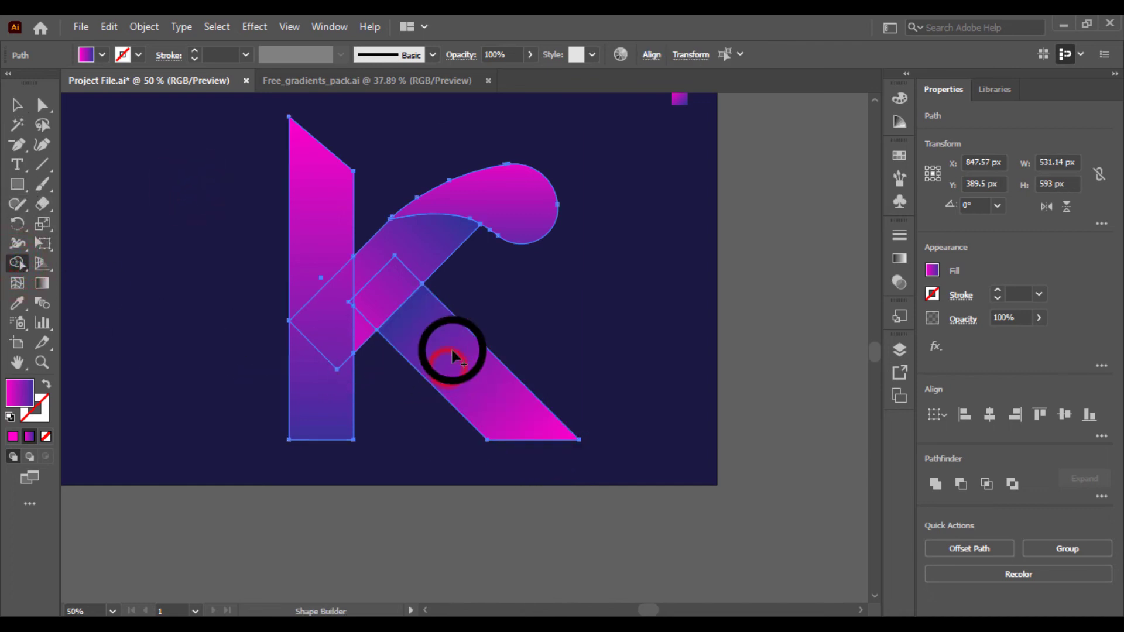
pyautogui.click(14, 110)
pyautogui.click(93, 222)
pyautogui.click(397, 291)
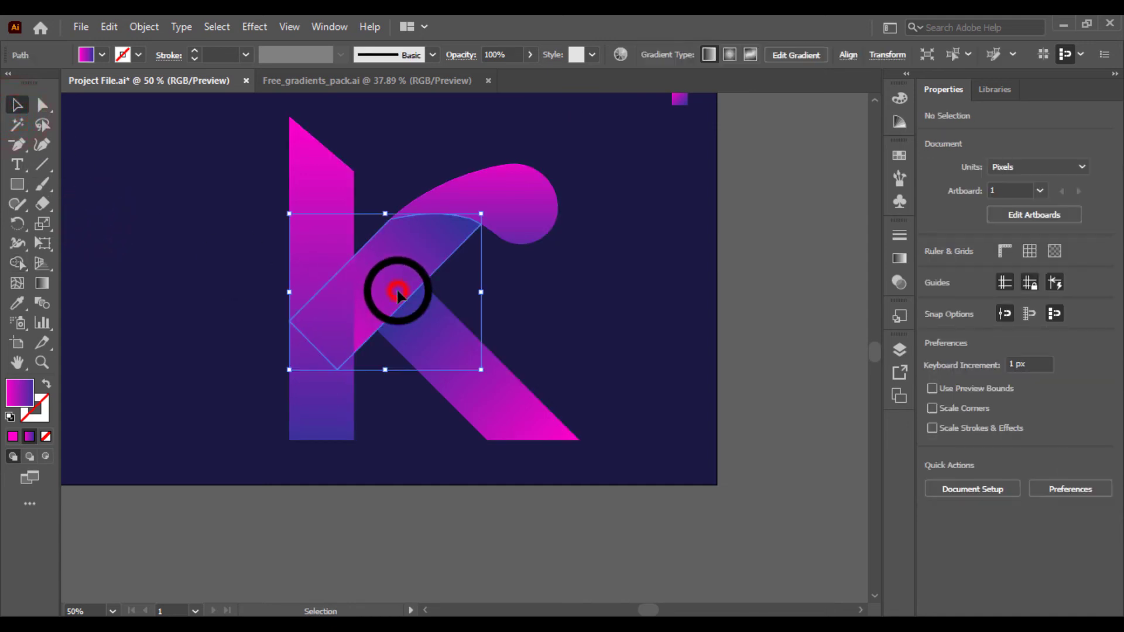
pyautogui.click(539, 306)
pyautogui.click(431, 300)
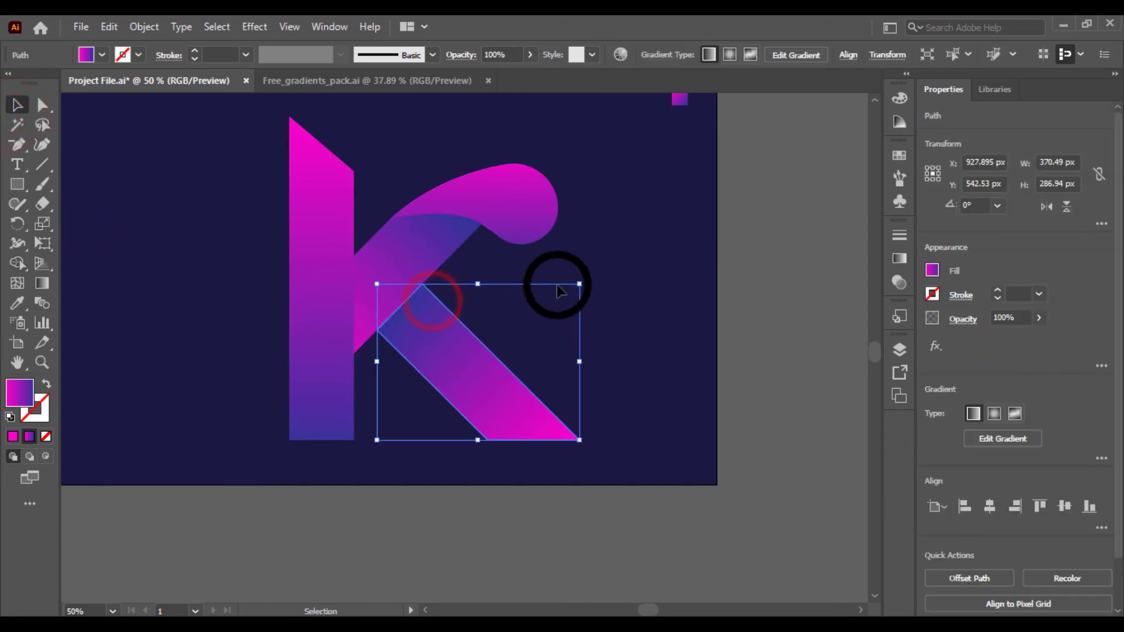
pyautogui.click(626, 265)
# Step: Undo the leg split, try moving the whole leg away from the arm, and restore its position
pyautogui.hotkey('ctrl', '+')
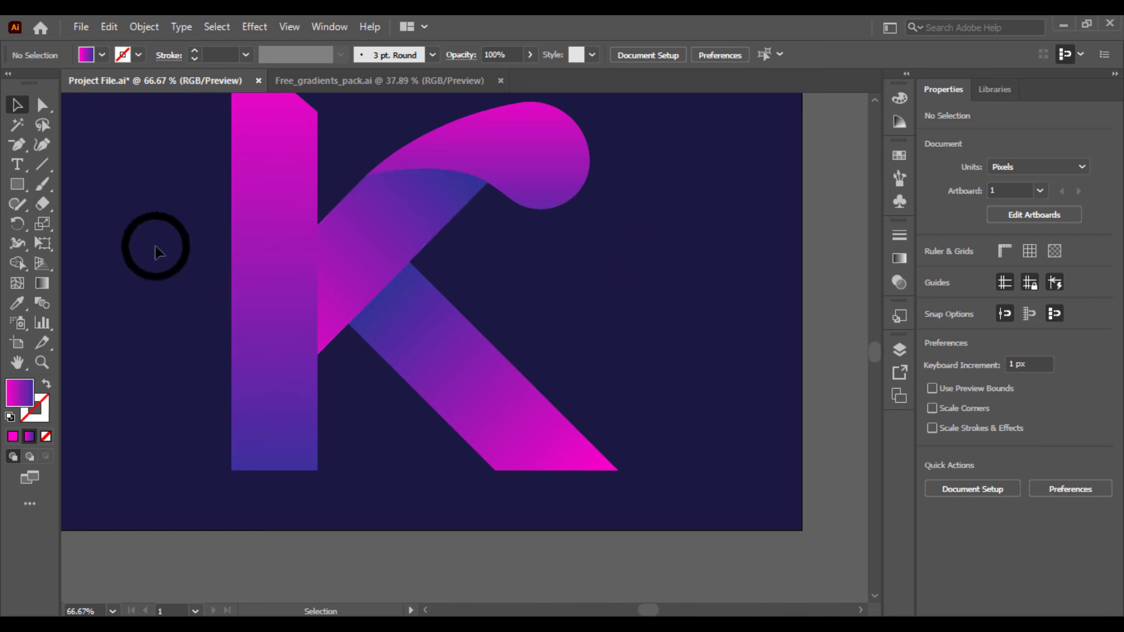
pyautogui.moveTo(160, 247); pyautogui.dragTo(732, 372)
pyautogui.click(756, 346)
pyautogui.doubleClick(364, 256)
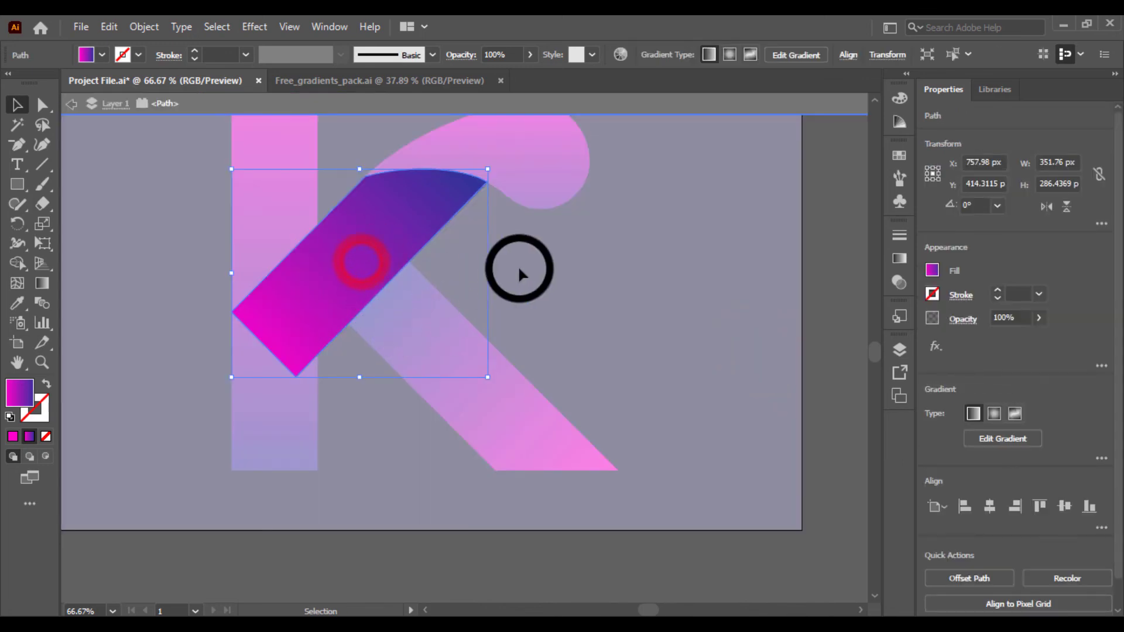
pyautogui.click(602, 271)
pyautogui.hotkey('ctrl', 'z')
pyautogui.click(518, 258)
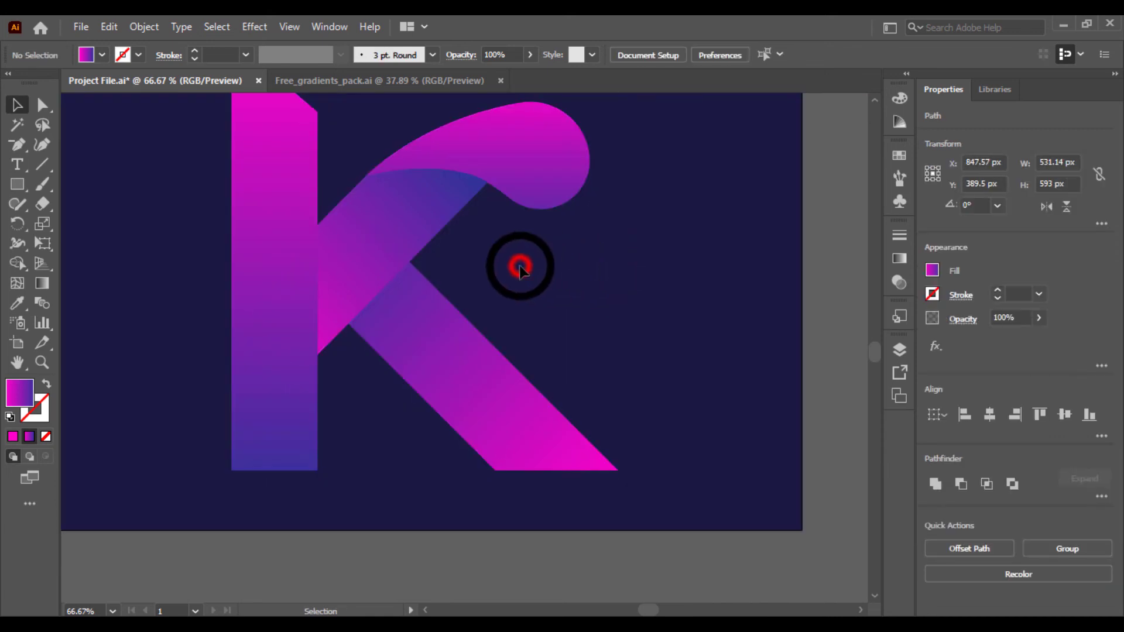
pyautogui.press('v')
pyautogui.moveTo(404, 288); pyautogui.dragTo(556, 313)
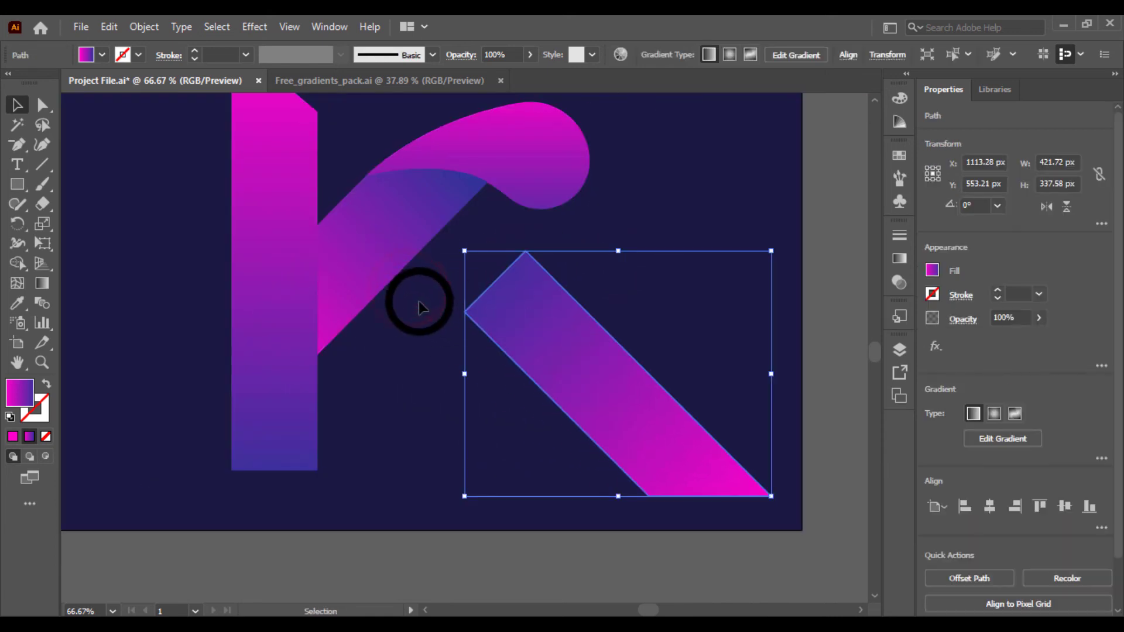
pyautogui.hotkey('ctrl', 'z')
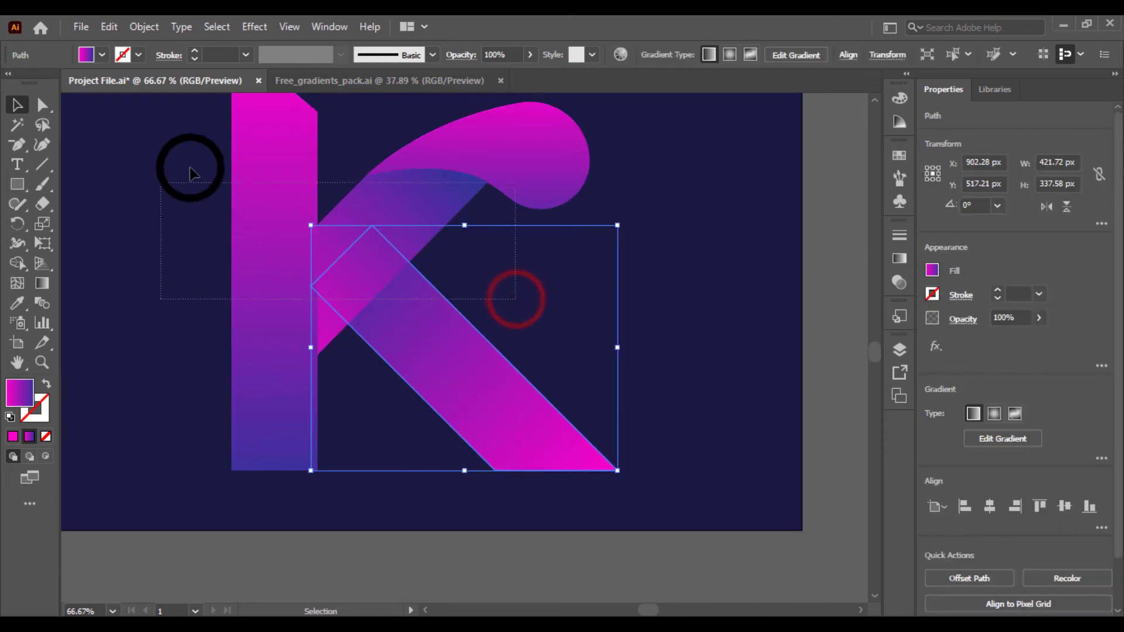
# Step: Split the diagonal leg along the arm bar's lower edge with Shape Builder, separating its hidden overlap
pyautogui.moveTo(192, 174); pyautogui.dragTo(188, 205)
pyautogui.click(19, 261)
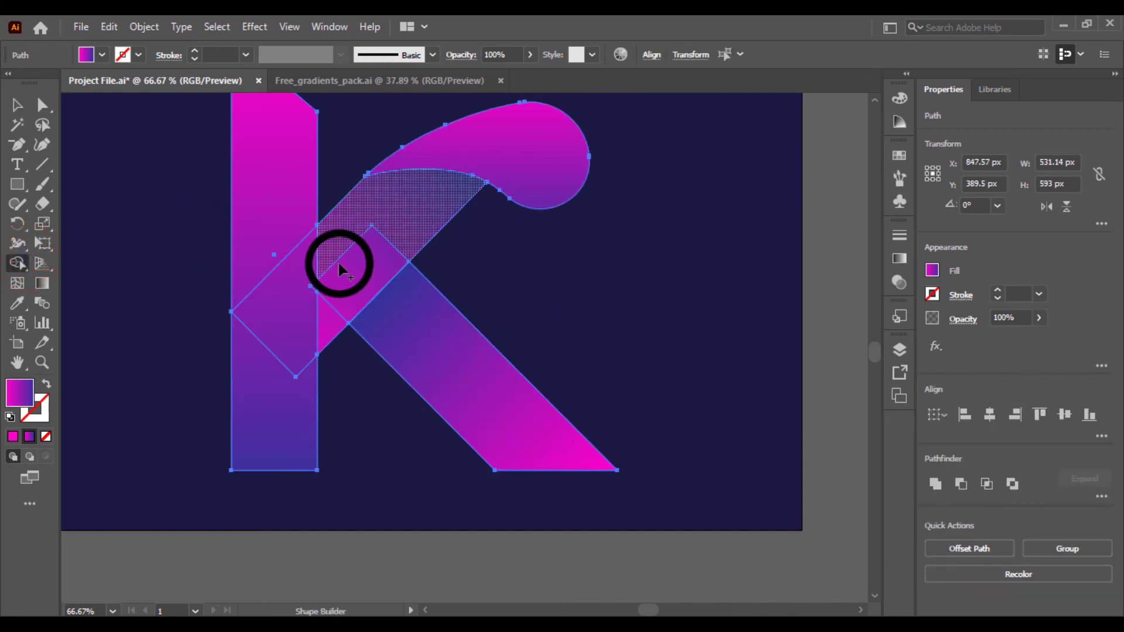
pyautogui.click(16, 105)
pyautogui.click(100, 188)
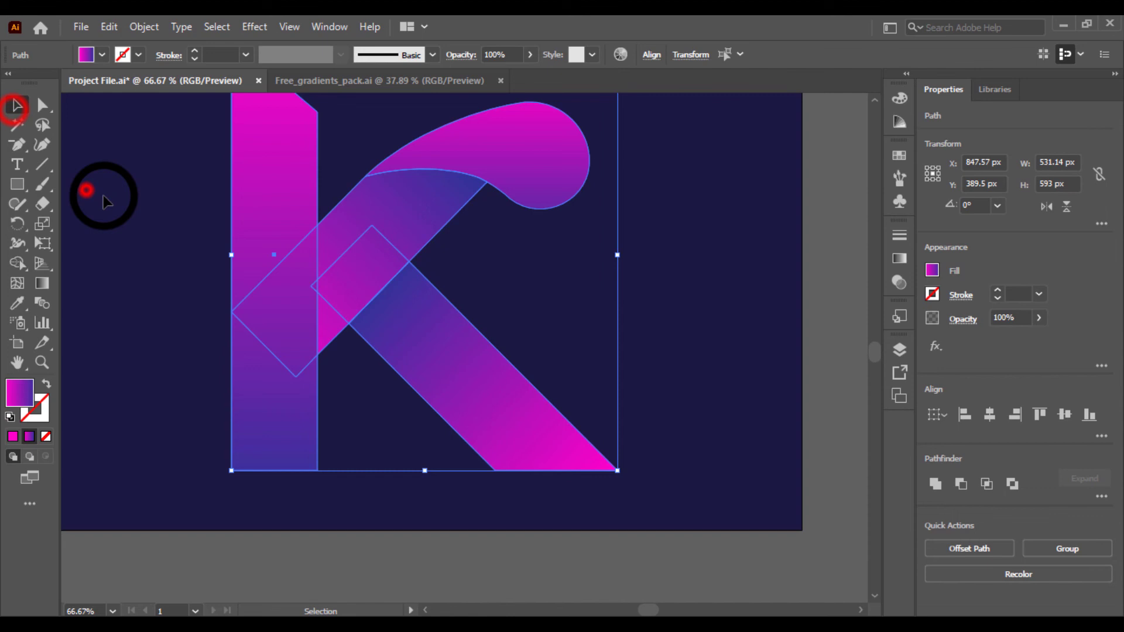
# Step: Try moving the arm bar aside and deleting the leg's hidden overlap piece, then undo both changes
pyautogui.click(368, 272)
pyautogui.moveTo(369, 273); pyautogui.dragTo(535, 305)
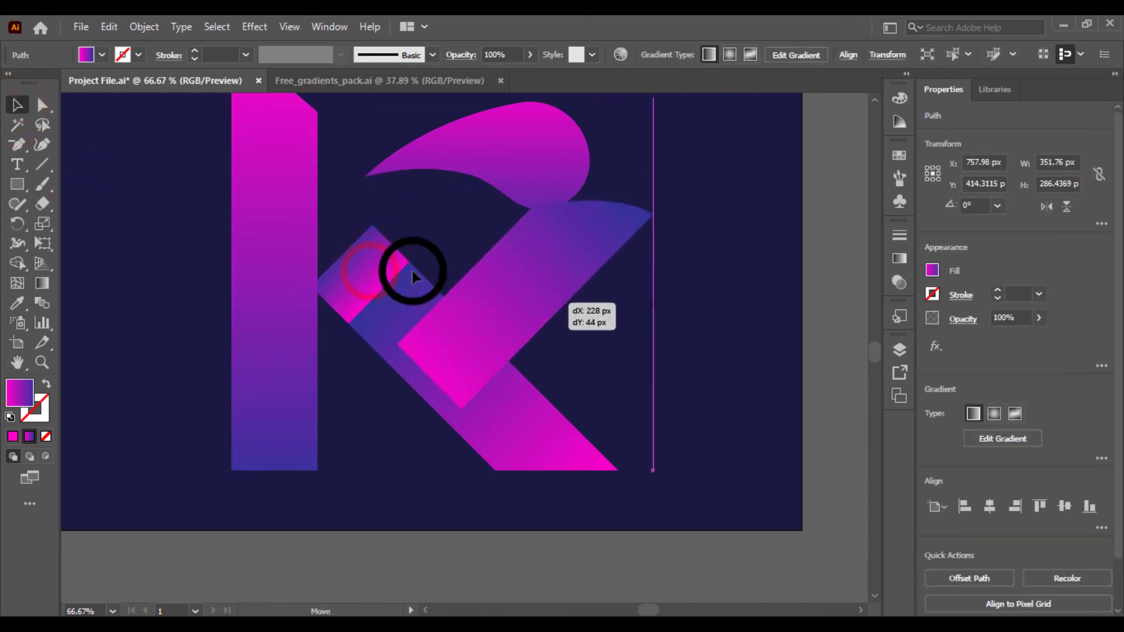
pyautogui.click(356, 261)
pyautogui.press('Delete')
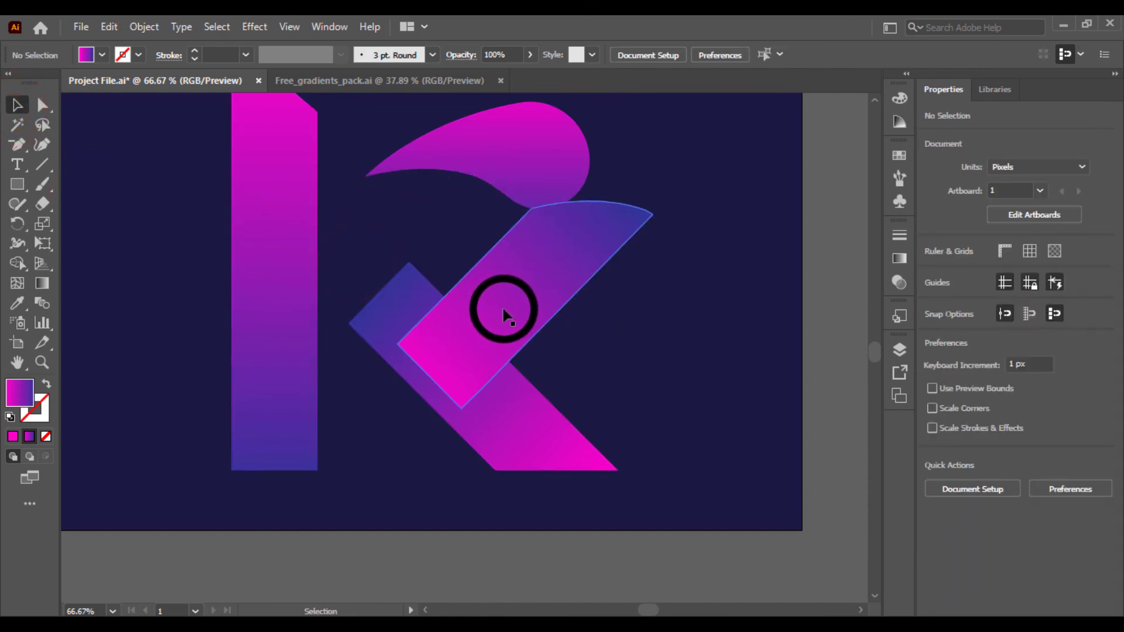
pyautogui.hotkey('ctrl', 'z')
pyautogui.hotkey('ctrl', 'z')
pyautogui.click(534, 305)
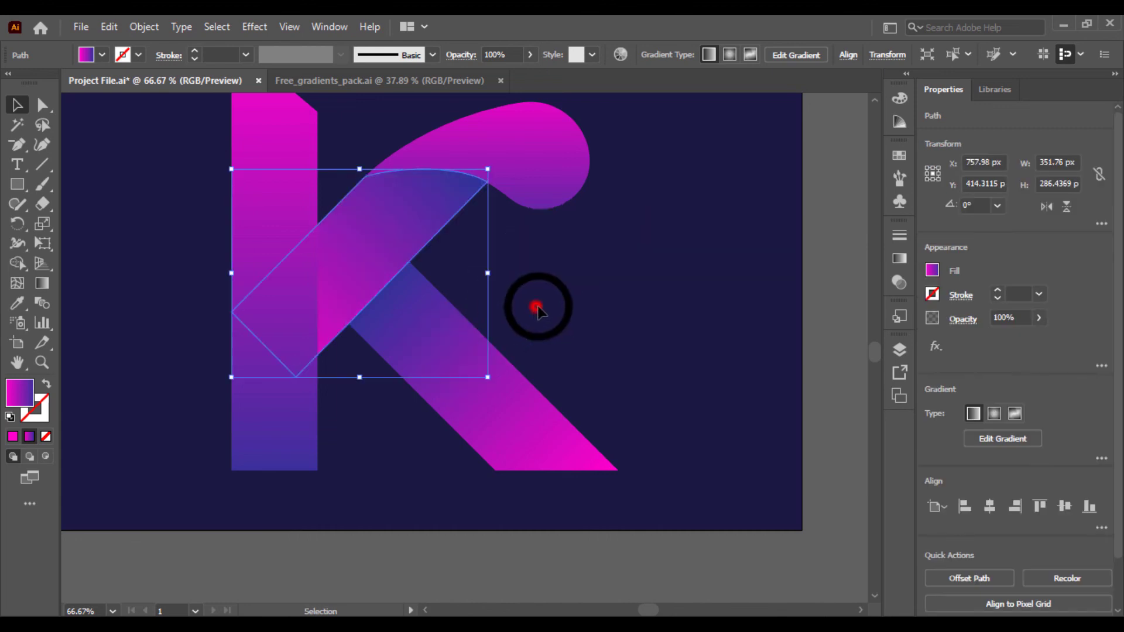
pyautogui.click(367, 253)
pyautogui.click(133, 256)
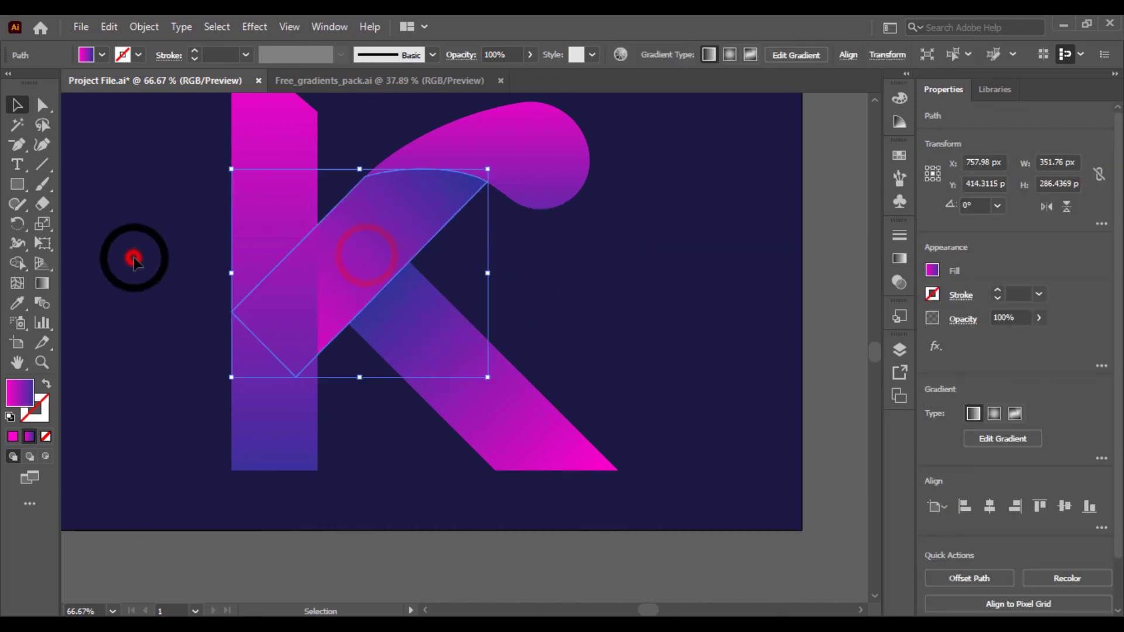
pyautogui.click(326, 271)
pyautogui.click(125, 263)
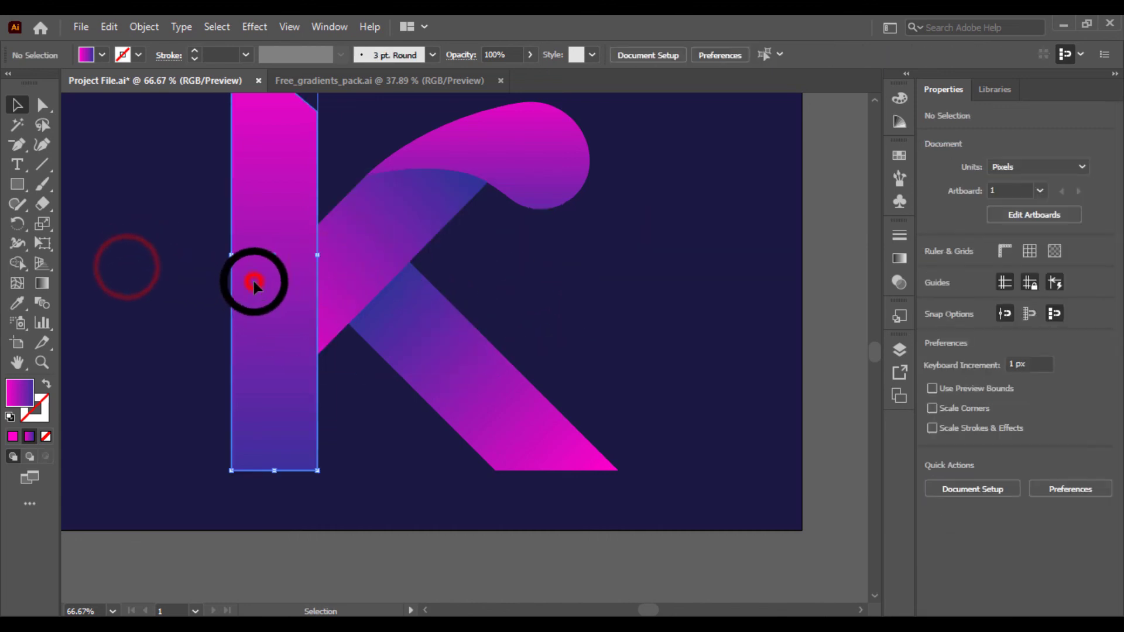
pyautogui.click(253, 280)
pyautogui.click(143, 266)
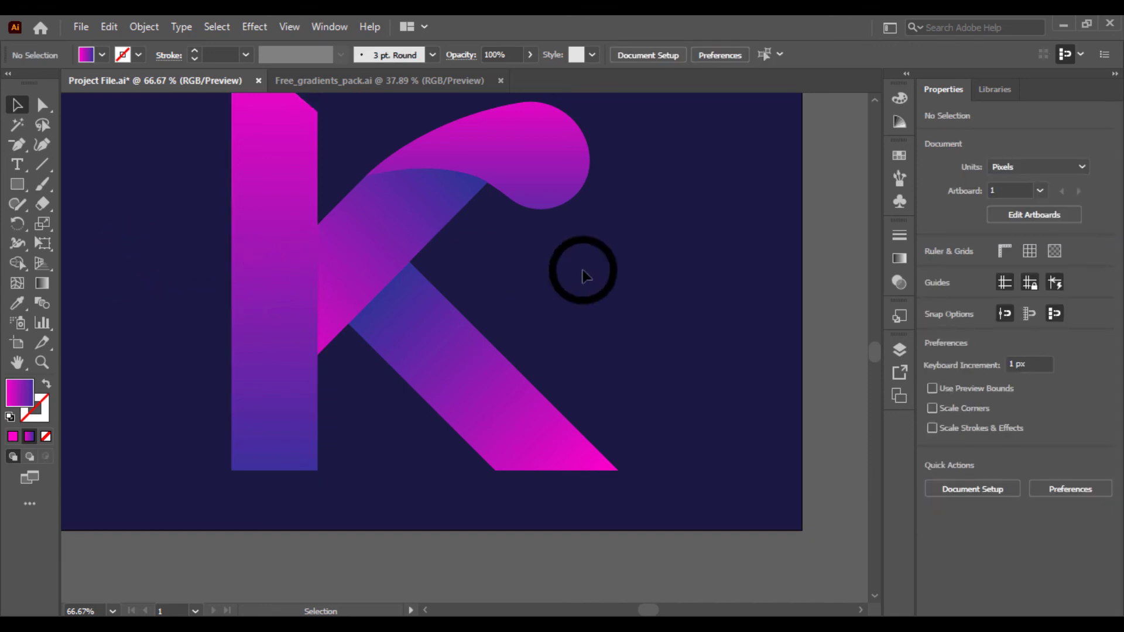
# Step: Merge the leg's overlap square and the visible arm bar regions into one shape with Shape Builder
pyautogui.moveTo(569, 272); pyautogui.dragTo(655, 320)
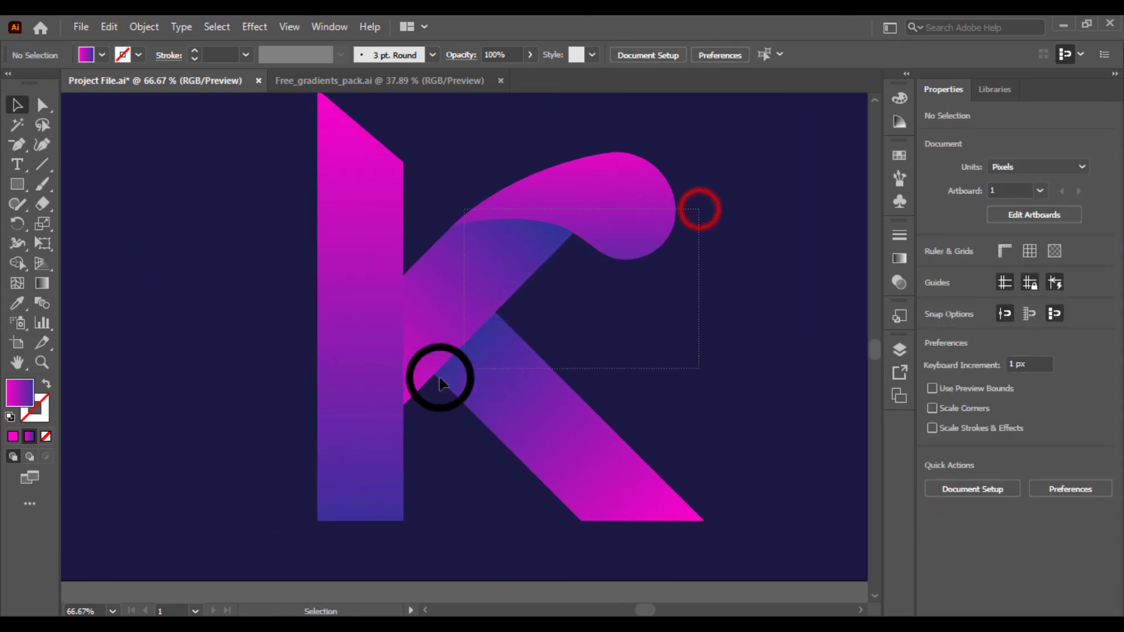
pyautogui.moveTo(439, 377); pyautogui.dragTo(294, 414)
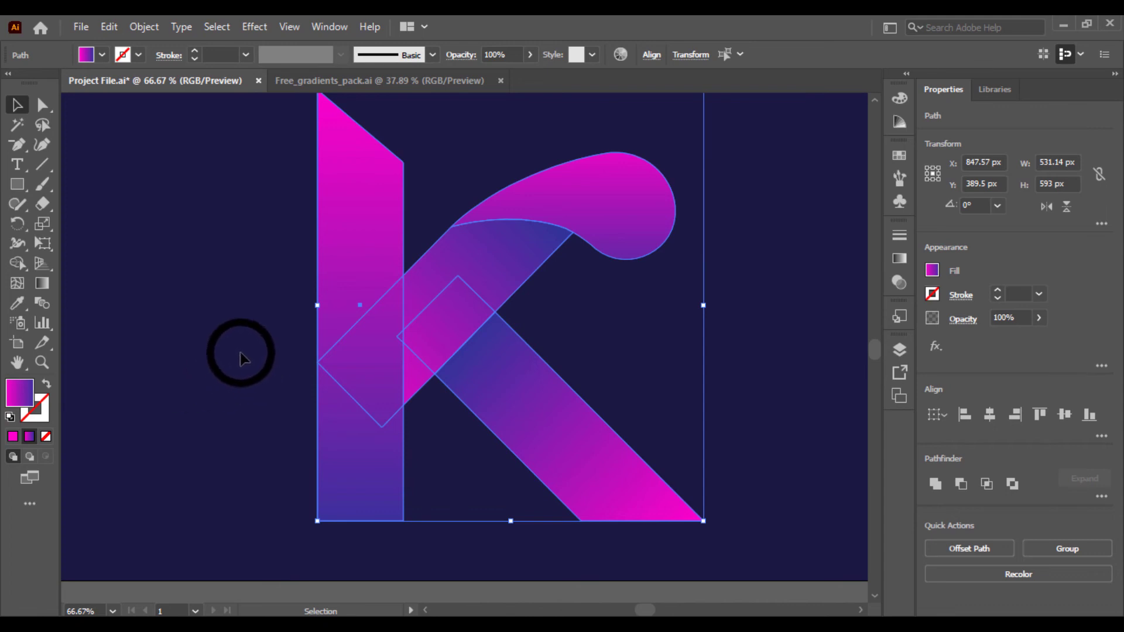
pyautogui.click(17, 285)
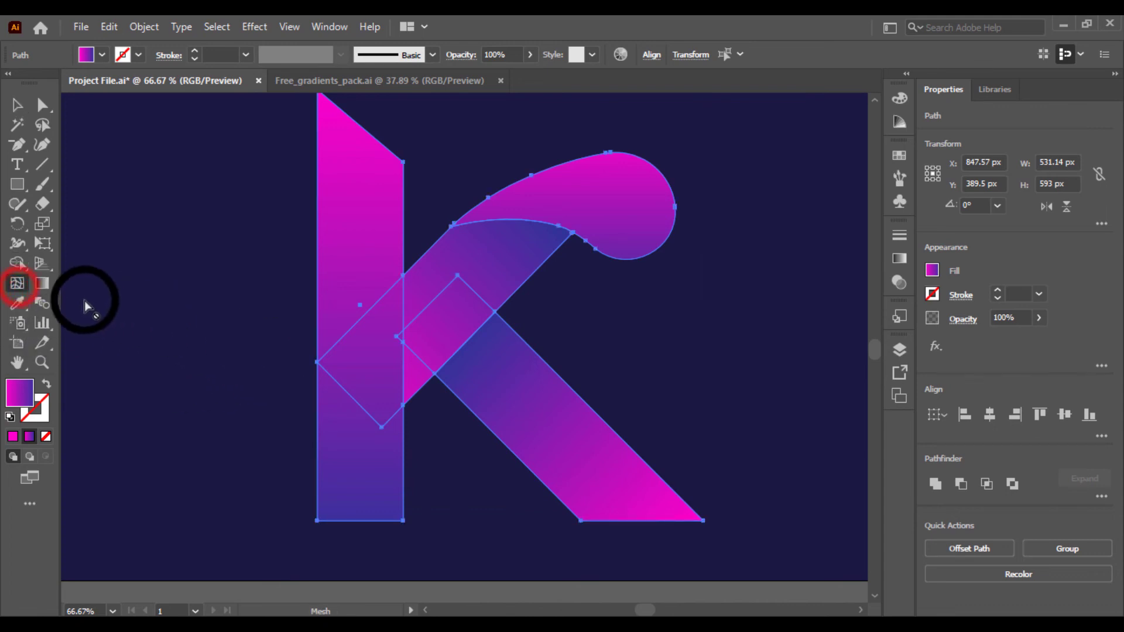
pyautogui.click(18, 263)
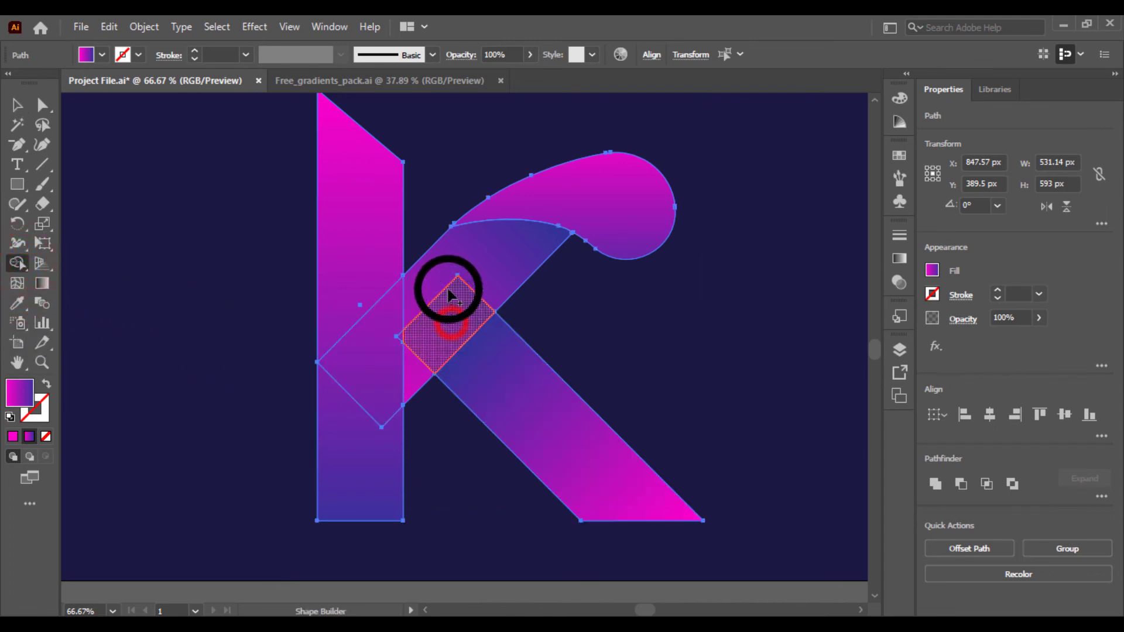
pyautogui.moveTo(450, 296); pyautogui.dragTo(448, 275)
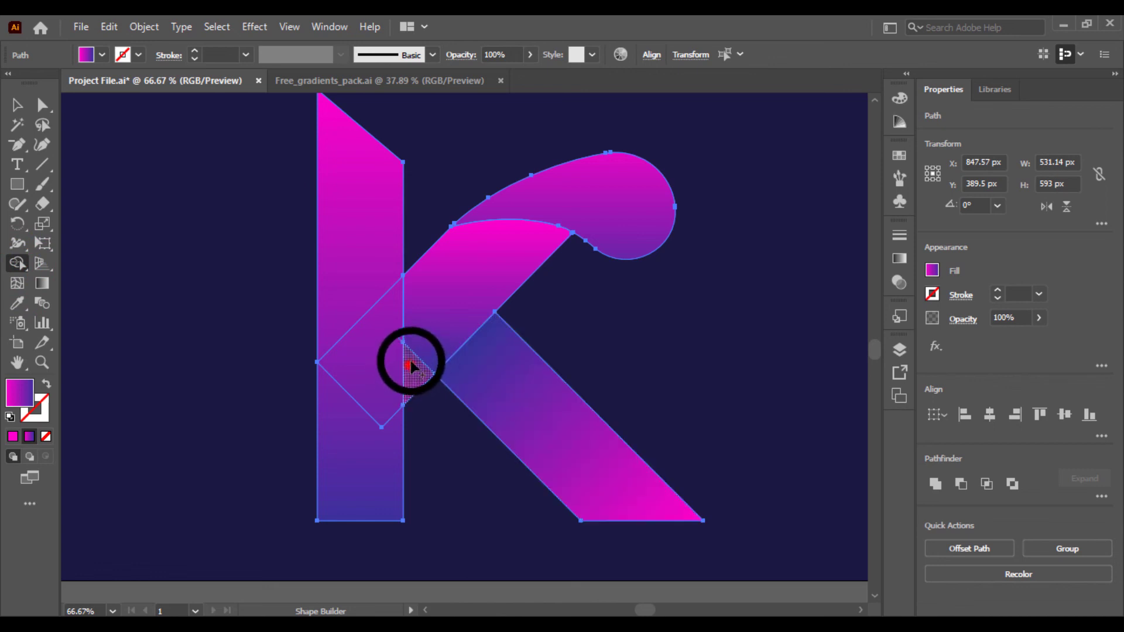
# Step: Merge all regions inside the stem, including the arm's hidden end and the leg's corner, into one stem shape
pyautogui.moveTo(367, 250)
pyautogui.mouseDown()
pyautogui.moveTo(380, 396)
pyautogui.moveTo(375, 438)
pyautogui.mouseUp()
pyautogui.moveTo(402, 336)
pyautogui.mouseDown()
pyautogui.moveTo(371, 326)
pyautogui.moveTo(352, 301)
pyautogui.moveTo(333, 144)
pyautogui.mouseUp()
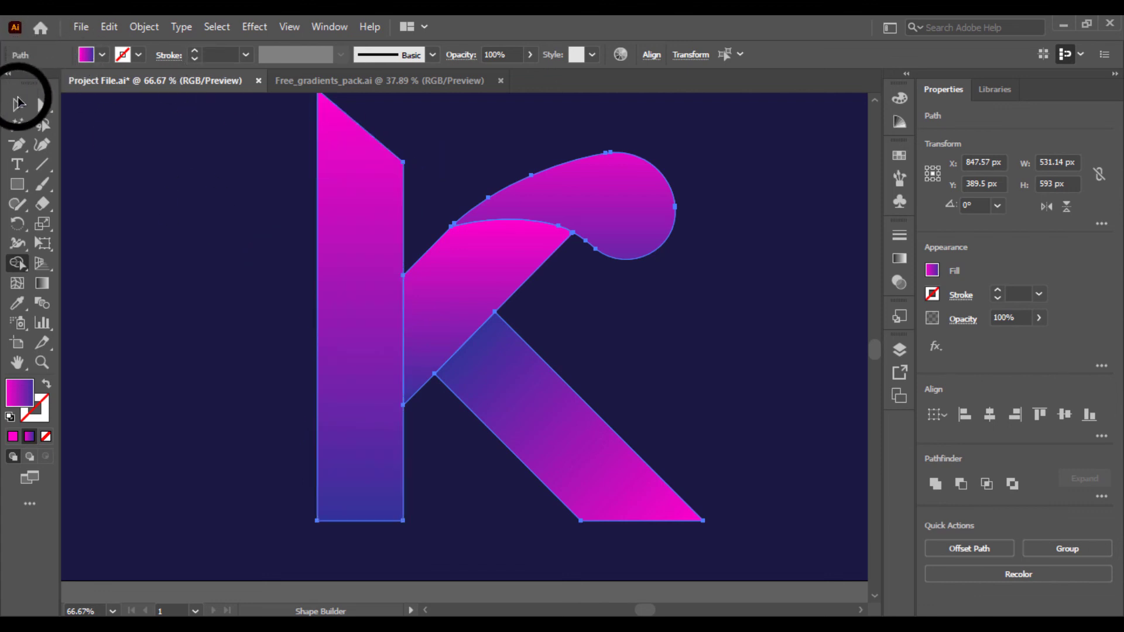
pyautogui.click(18, 103)
pyautogui.click(156, 244)
pyautogui.hotkey('ctrl', '=')
pyautogui.hotkey('ctrl', '-')
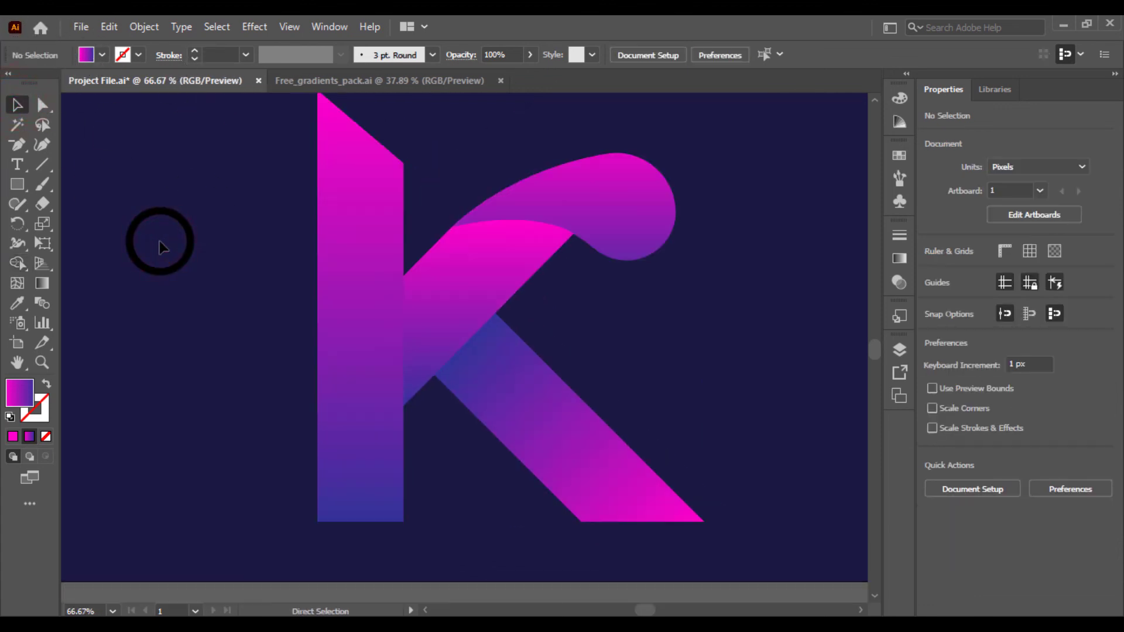
# Step: Redraw the merged arm bar's gradient diagonally, from magenta at the lower end by the stem to violet under the teardrop
pyautogui.click(460, 281)
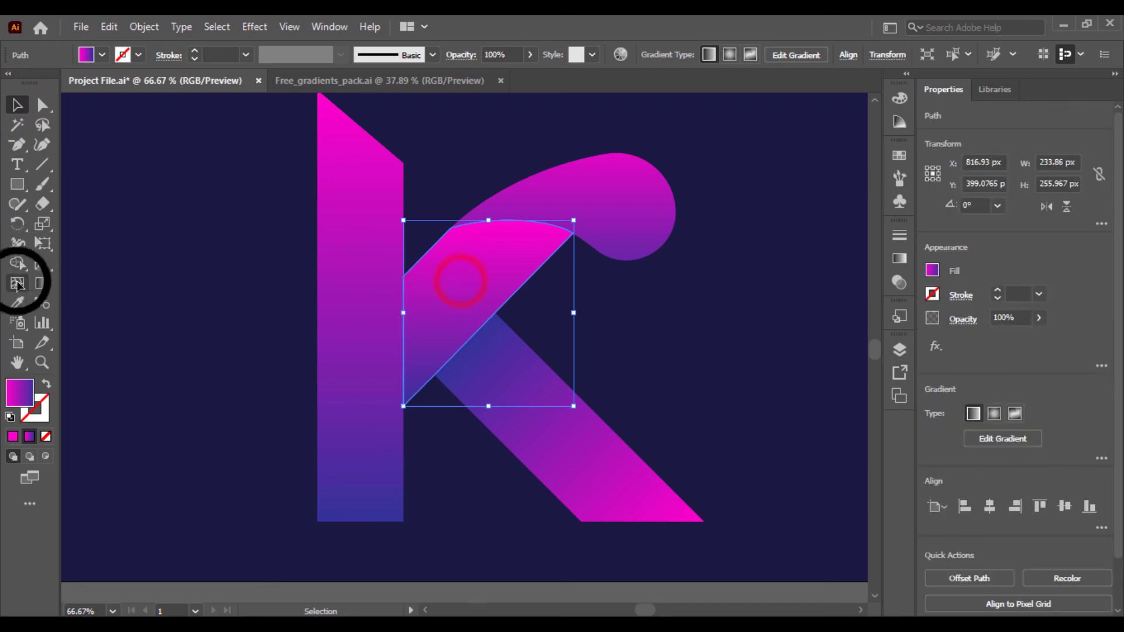
pyautogui.click(36, 285)
pyautogui.moveTo(559, 223)
pyautogui.mouseDown()
pyautogui.moveTo(331, 379)
pyautogui.moveTo(617, 181)
pyautogui.mouseUp()
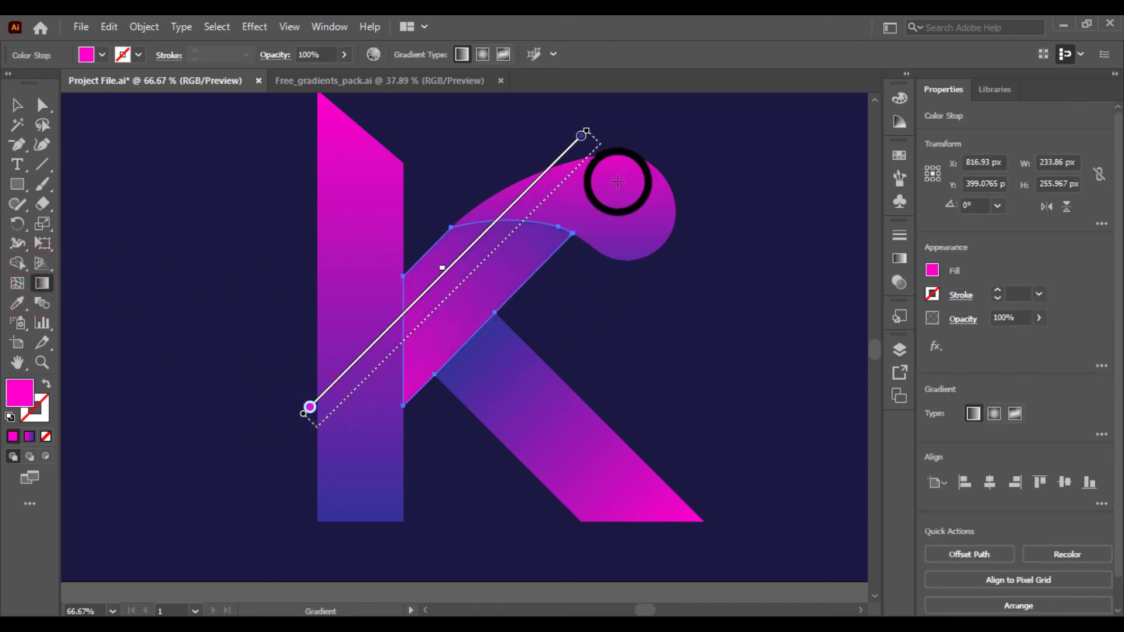
pyautogui.moveTo(346, 372); pyautogui.dragTo(360, 386)
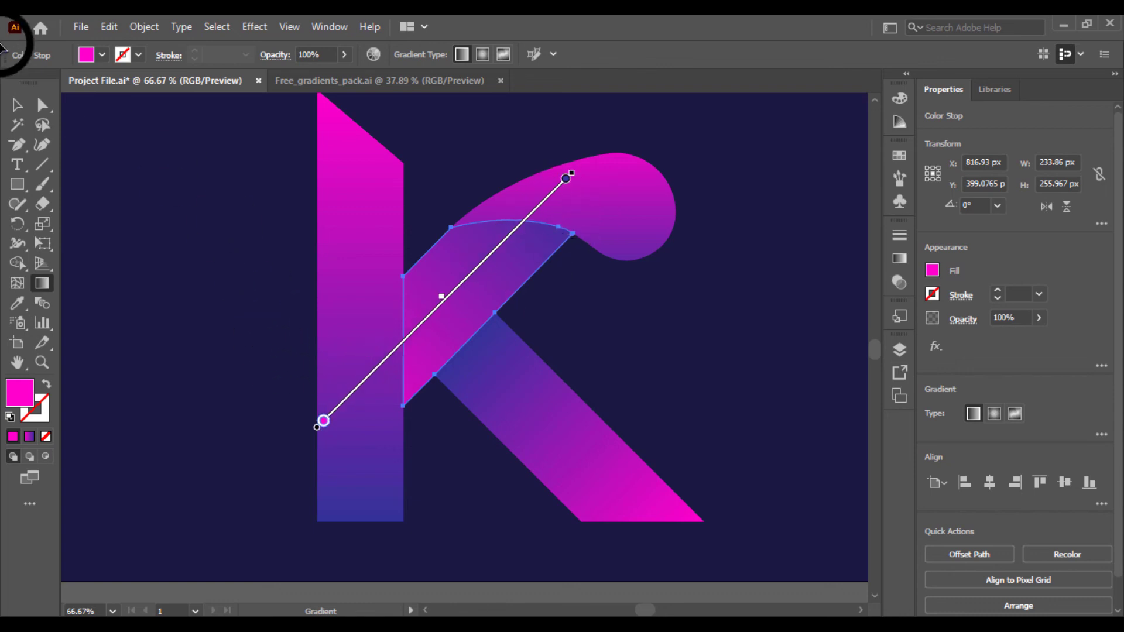
pyautogui.click(16, 110)
pyautogui.click(142, 216)
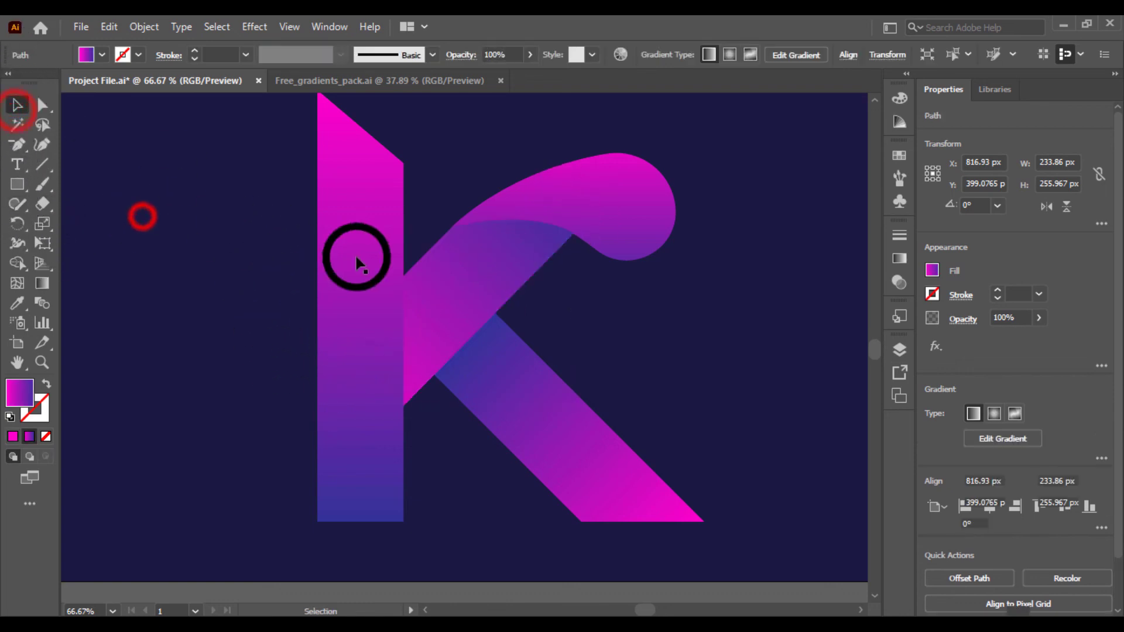
# Step: Redraw the leg's gradient diagonally, from magenta at its lower tip to violet far beyond its upper end, over the upper stem
pyautogui.click(356, 254)
pyautogui.click(247, 373)
pyautogui.click(520, 385)
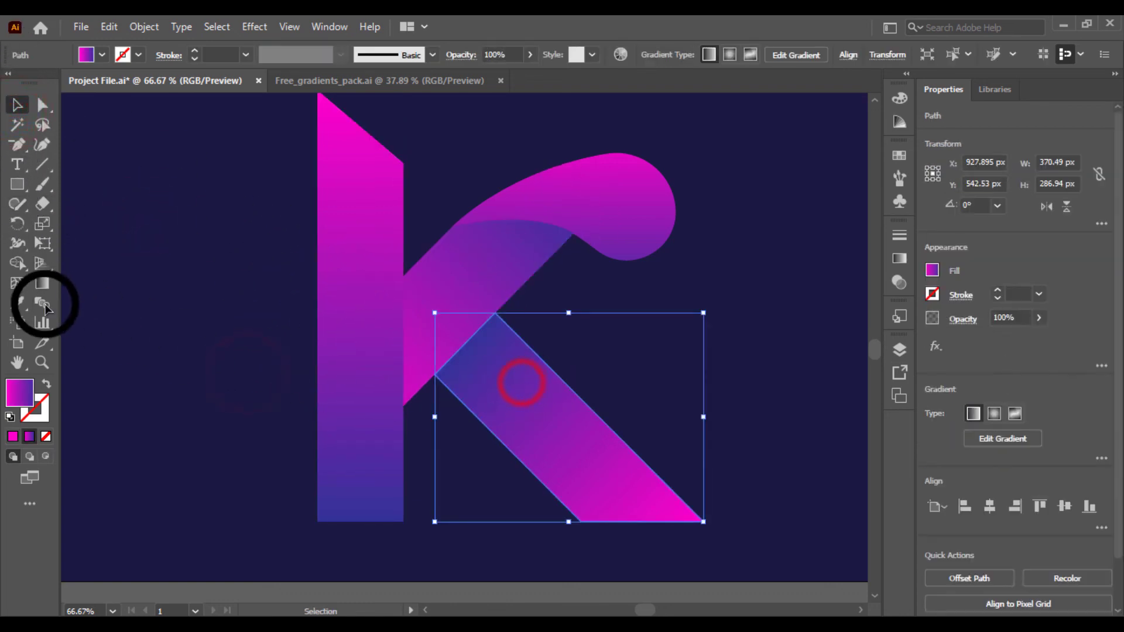
pyautogui.click(42, 283)
pyautogui.moveTo(466, 329); pyautogui.dragTo(694, 530)
pyautogui.moveTo(695, 533); pyautogui.dragTo(321, 245)
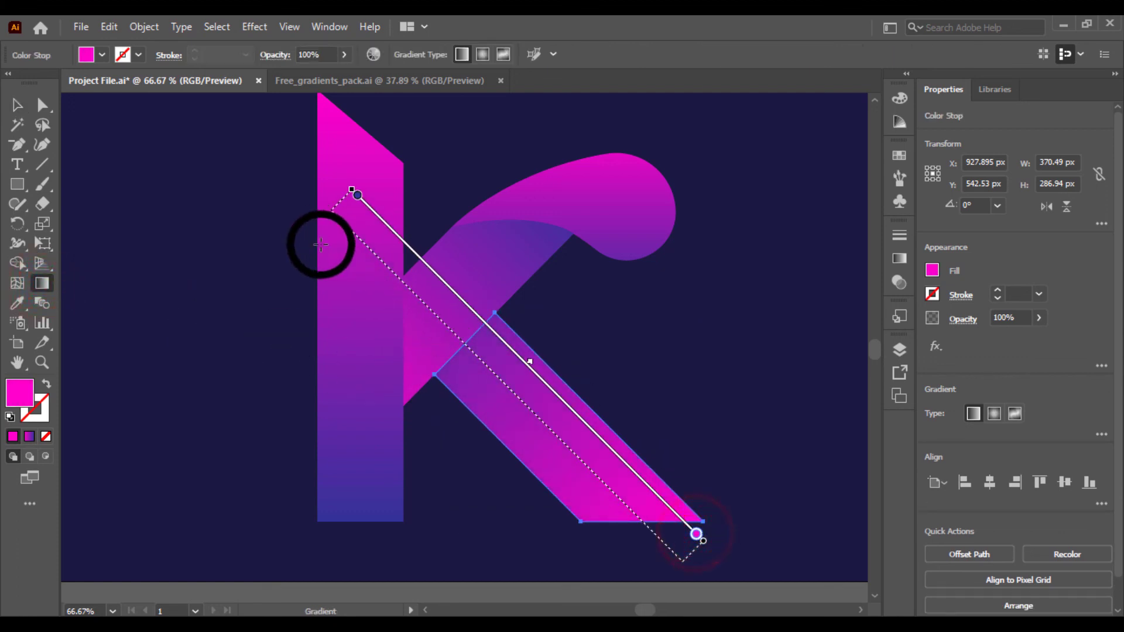
pyautogui.click(17, 105)
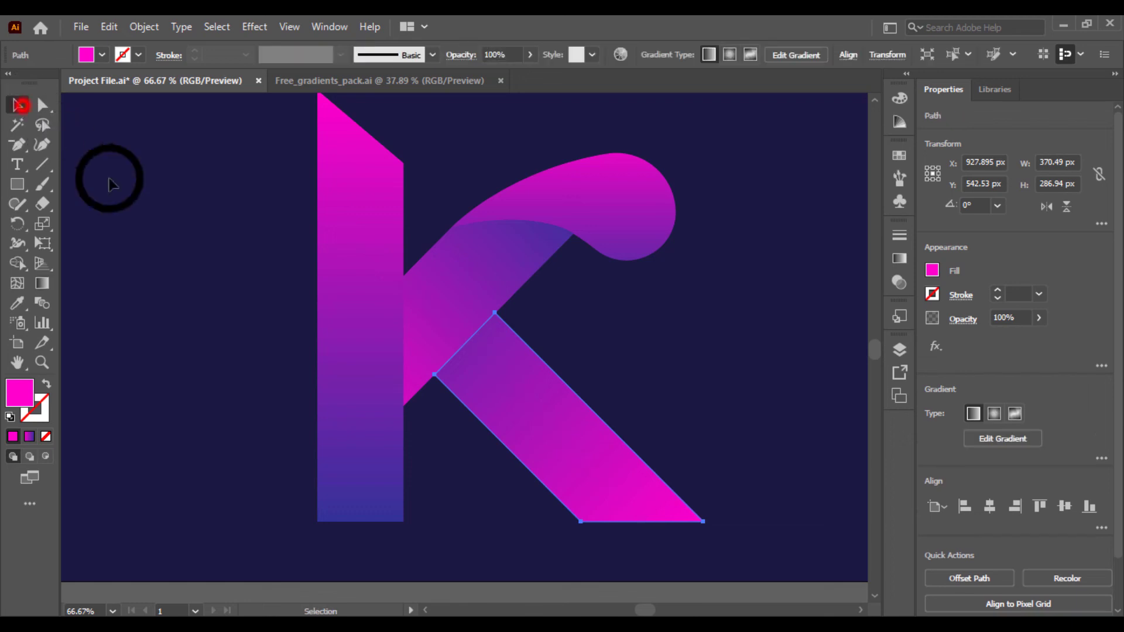
pyautogui.click(122, 185)
# Step: Lengthen the arm bar's diagonal gradient, with magenta starting at the stem's outer edge and violet ending inside the teardrop
pyautogui.click(508, 293)
pyautogui.click(41, 282)
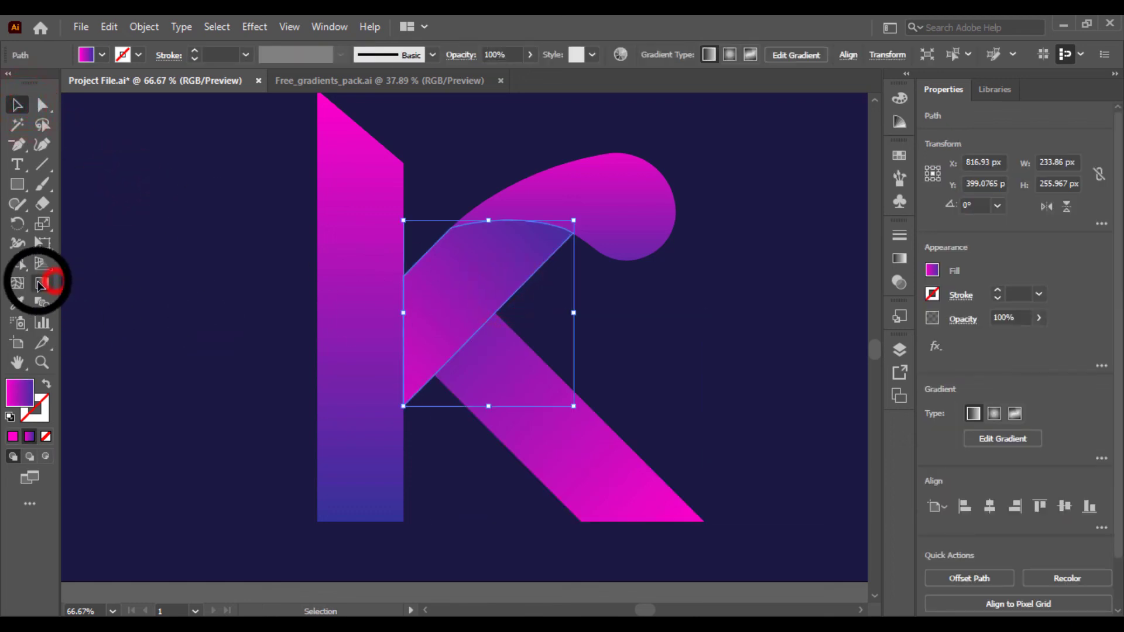
pyautogui.moveTo(560, 182)
pyautogui.mouseDown()
pyautogui.moveTo(414, 278)
pyautogui.moveTo(612, 146)
pyautogui.moveTo(502, 216)
pyautogui.moveTo(509, 181)
pyautogui.moveTo(538, 147)
pyautogui.moveTo(622, 251)
pyautogui.moveTo(561, 180)
pyautogui.moveTo(569, 173)
pyautogui.mouseUp()
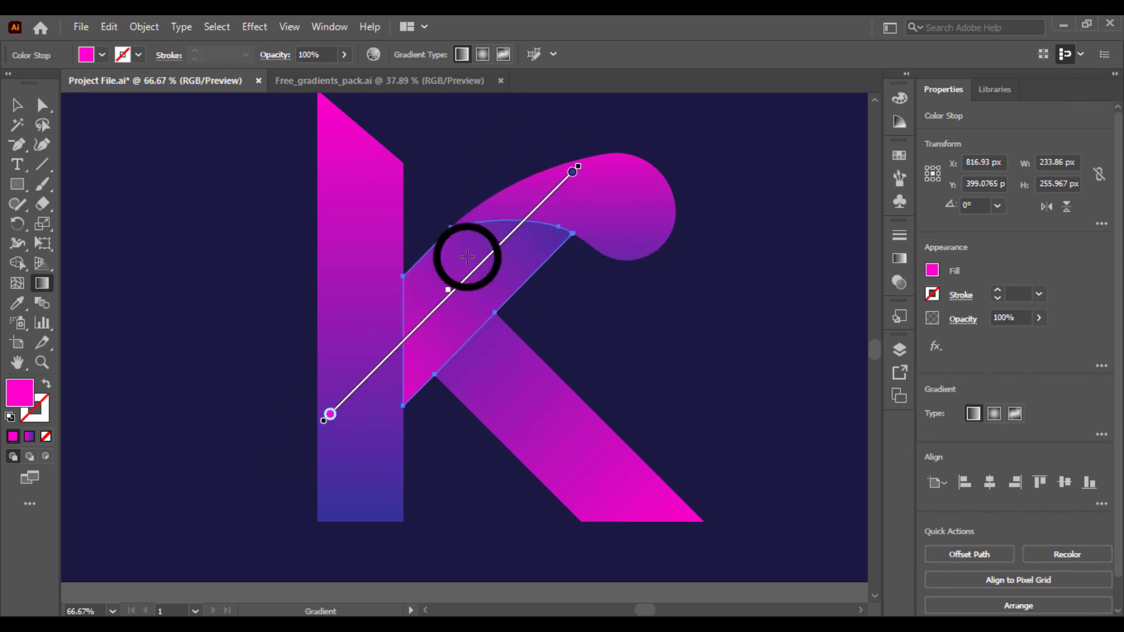
pyautogui.moveTo(499, 199)
pyautogui.mouseDown()
pyautogui.moveTo(364, 263)
pyautogui.moveTo(343, 306)
pyautogui.moveTo(492, 241)
pyautogui.moveTo(593, 161)
pyautogui.moveTo(557, 218)
pyautogui.moveTo(560, 181)
pyautogui.mouseUp()
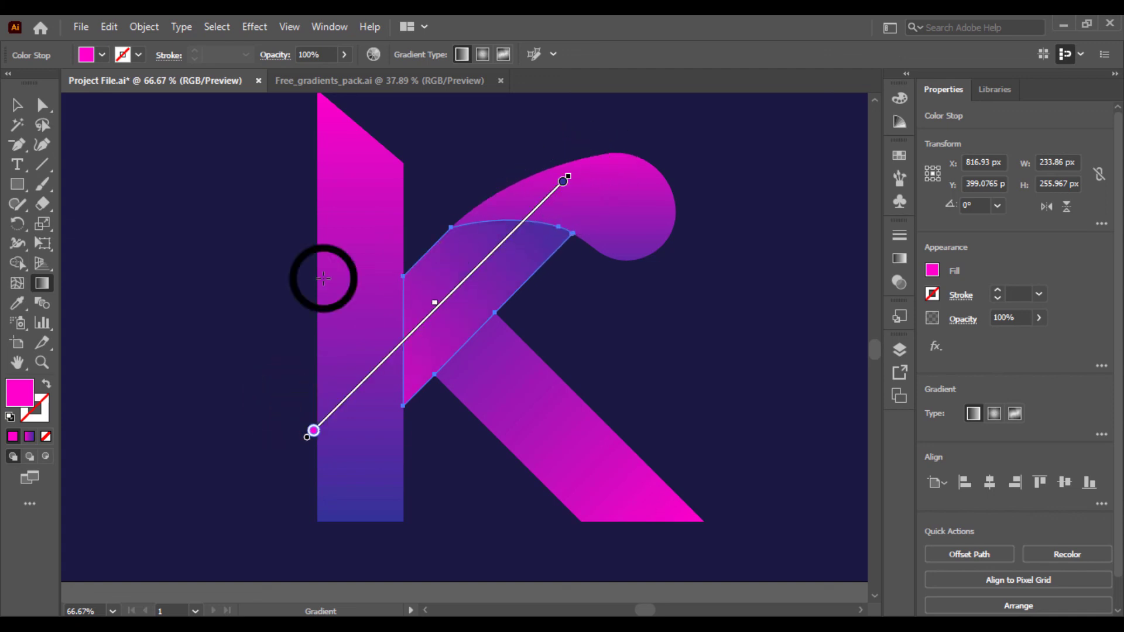
pyautogui.click(18, 105)
pyautogui.click(148, 240)
# Step: Group all the shapes of the large letter K into one object
pyautogui.hotkey('ctrl', '-')
pyautogui.hotkey('ctrl', '-')
pyautogui.hotkey('ctrl', '-')
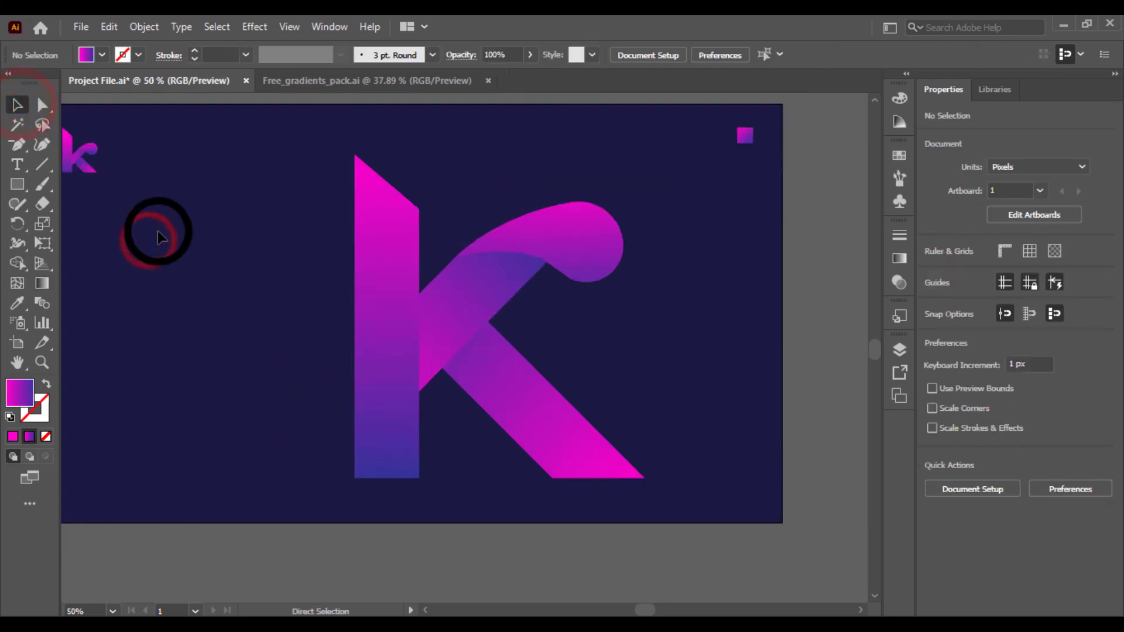
pyautogui.hotkey('ctrl', '+')
pyautogui.moveTo(326, 275); pyautogui.dragTo(481, 389)
pyautogui.rightClick(471, 328)
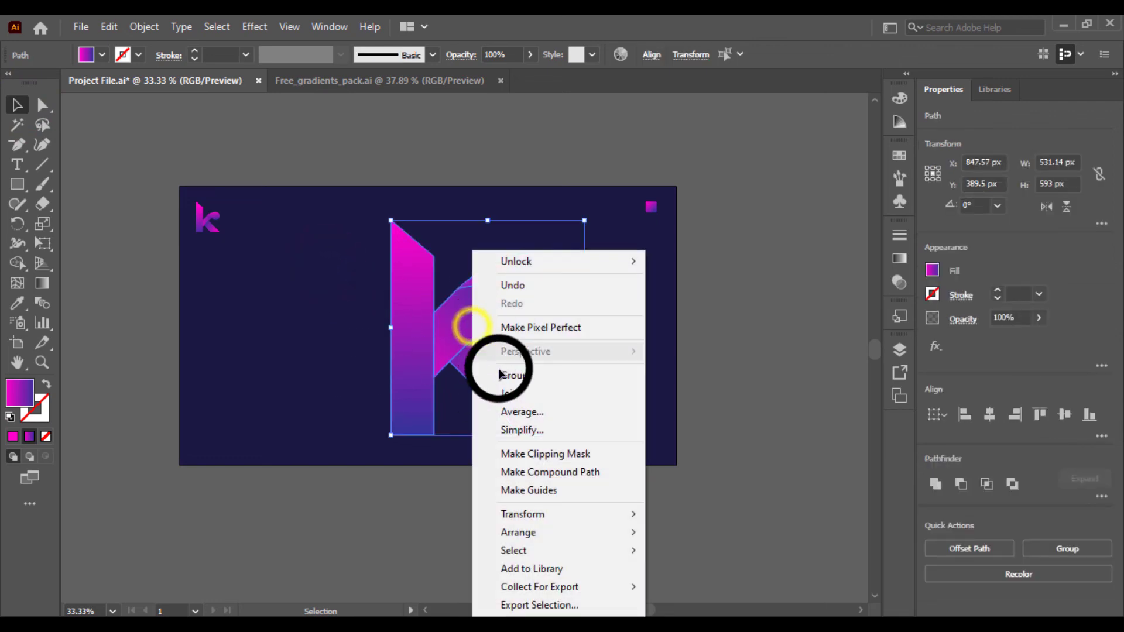
pyautogui.click(518, 373)
# Step: Scale the grouped K down proportionally to about 251 × 280 px and center it horizontally and vertically on the artboard
pyautogui.moveTo(584, 222); pyautogui.dragTo(563, 290)
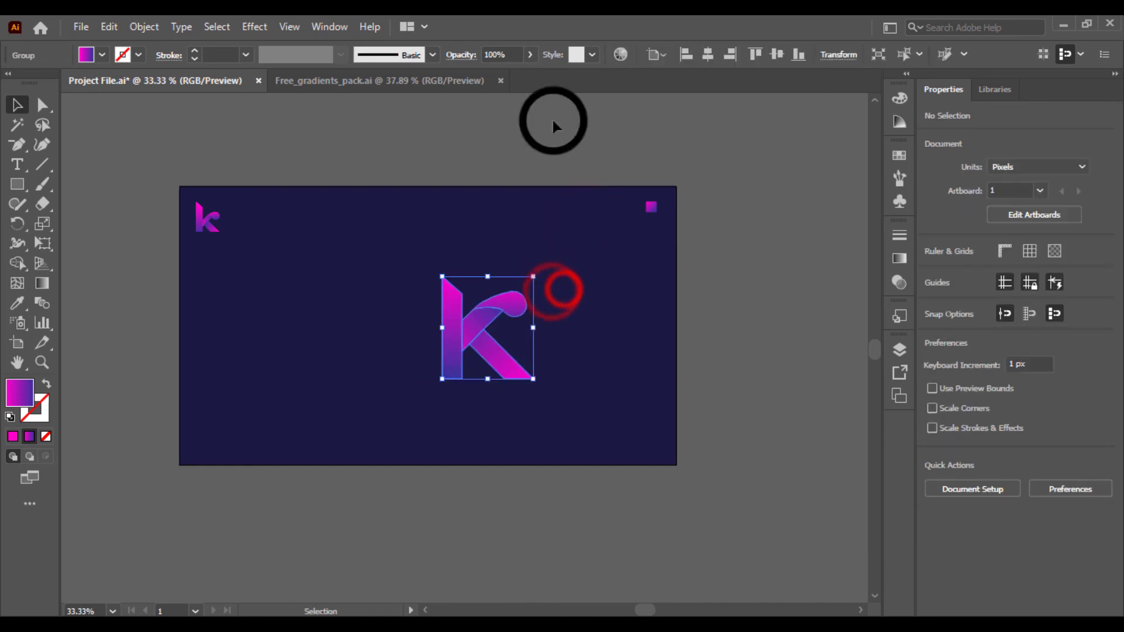
pyautogui.click(711, 53)
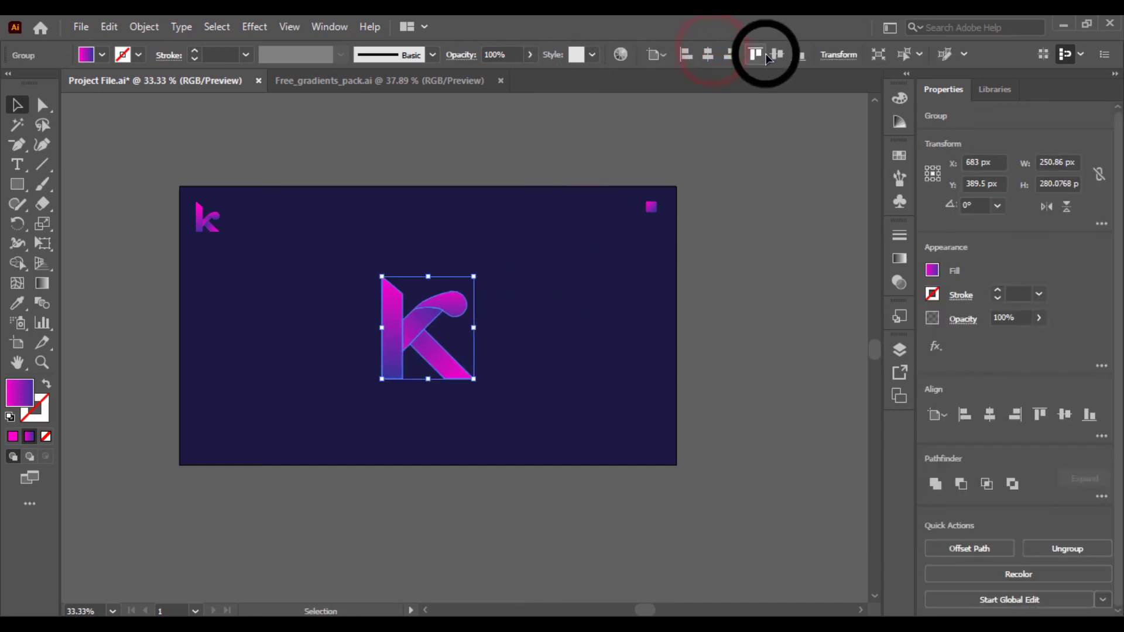
pyautogui.click(771, 54)
pyautogui.click(595, 269)
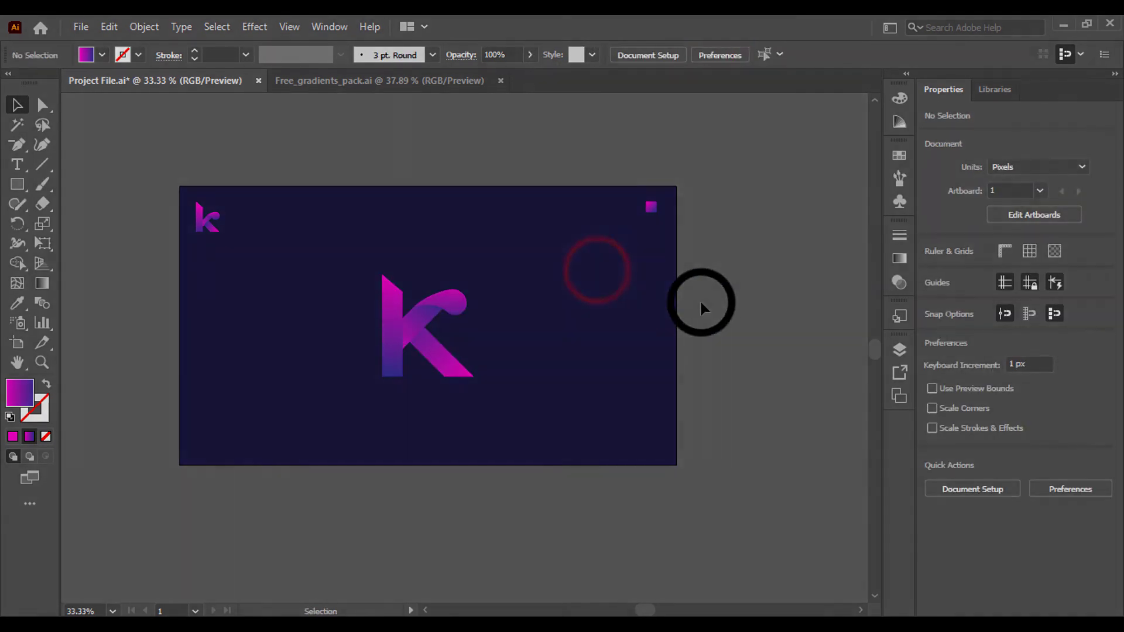